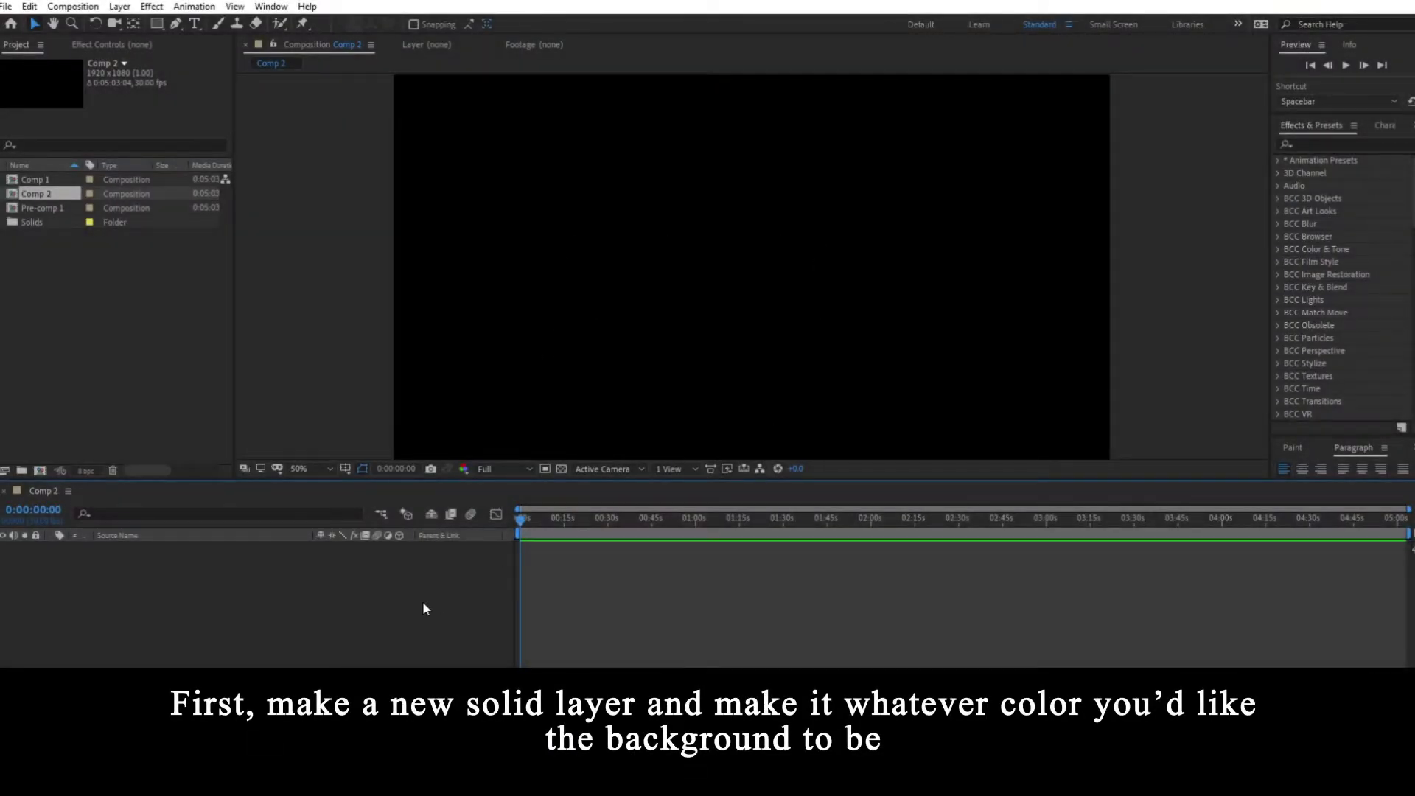
Create a new full-frame solid layer coloured yellow.
right_click(424, 608)
mouse_move(549, 442)
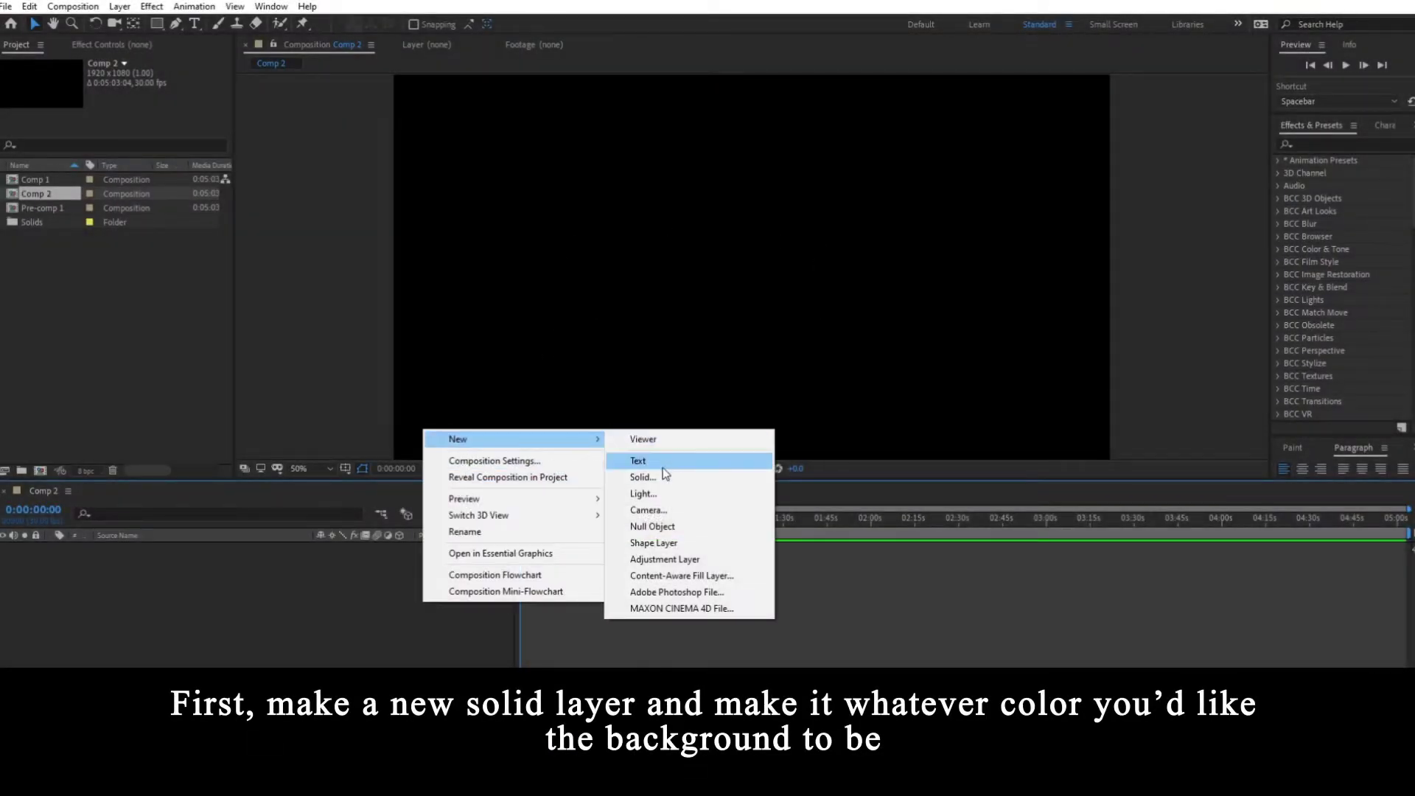
click(641, 478)
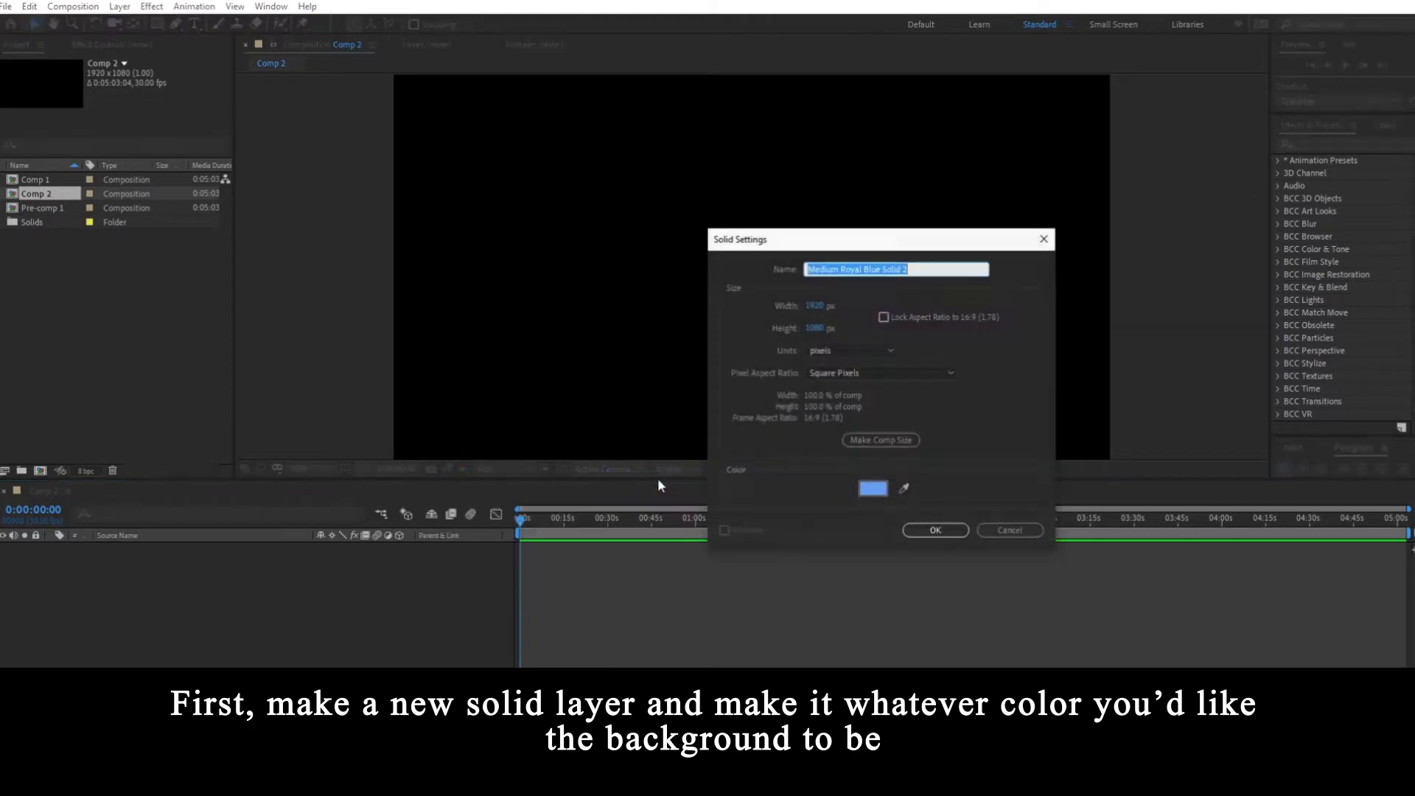
click(883, 494)
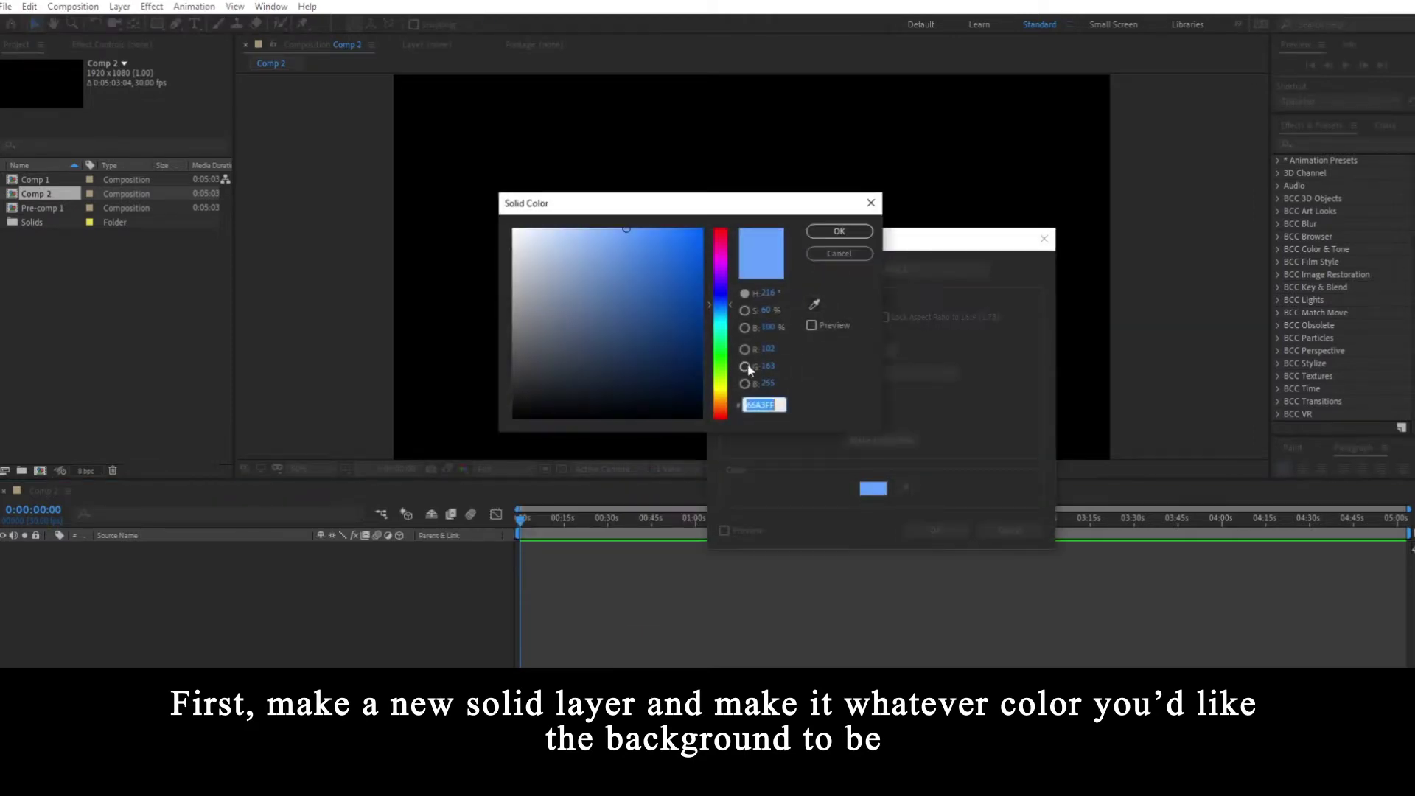
drag(726, 360, 726, 396)
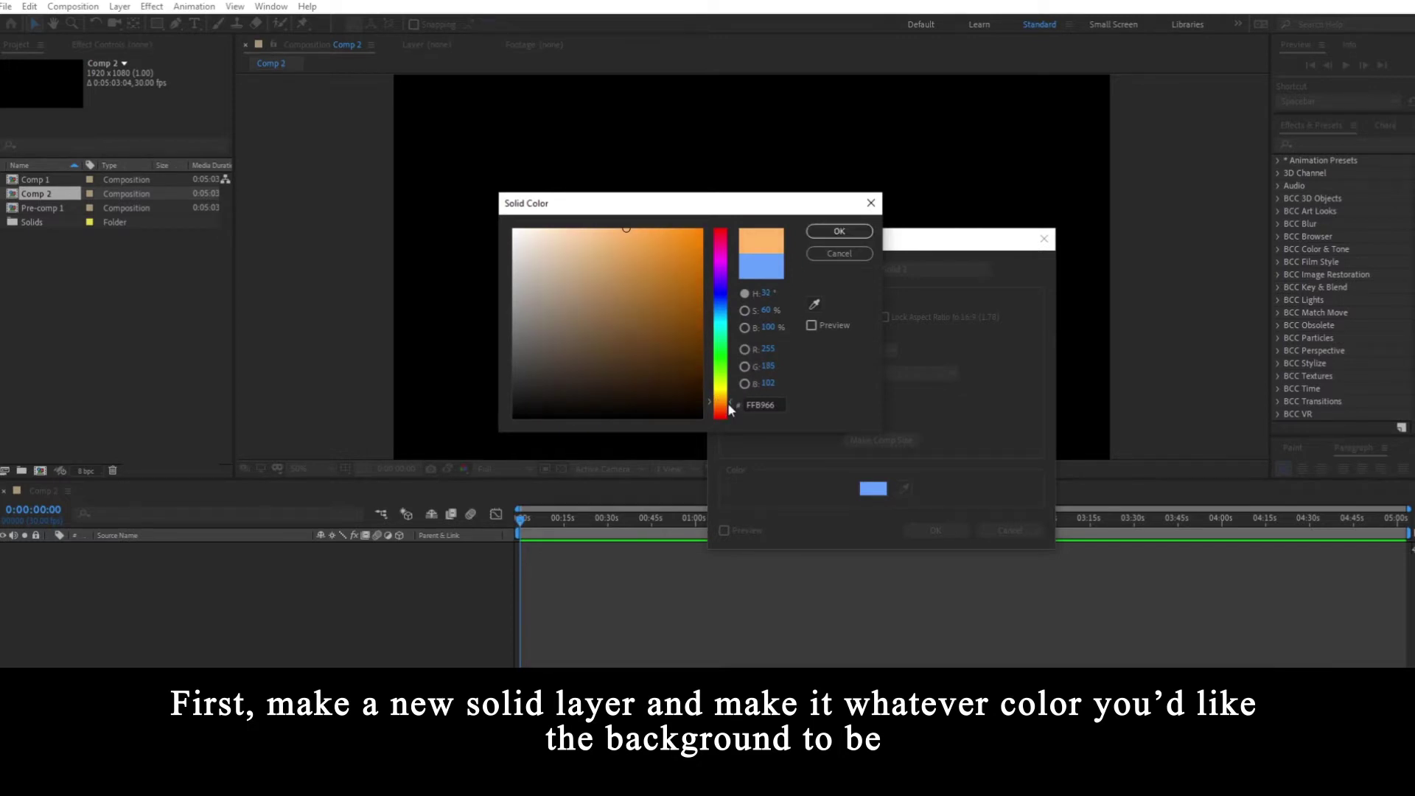
click(851, 233)
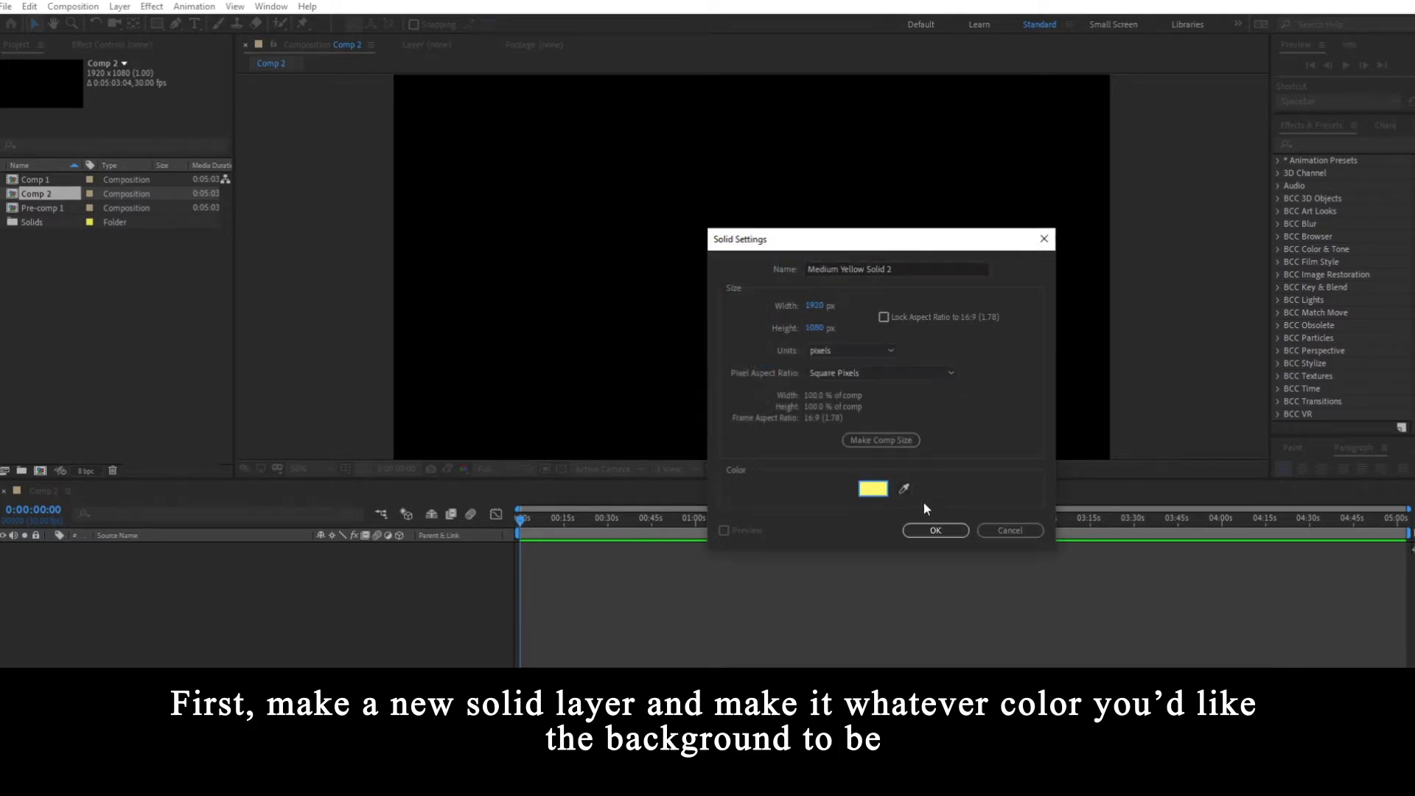
click(932, 530)
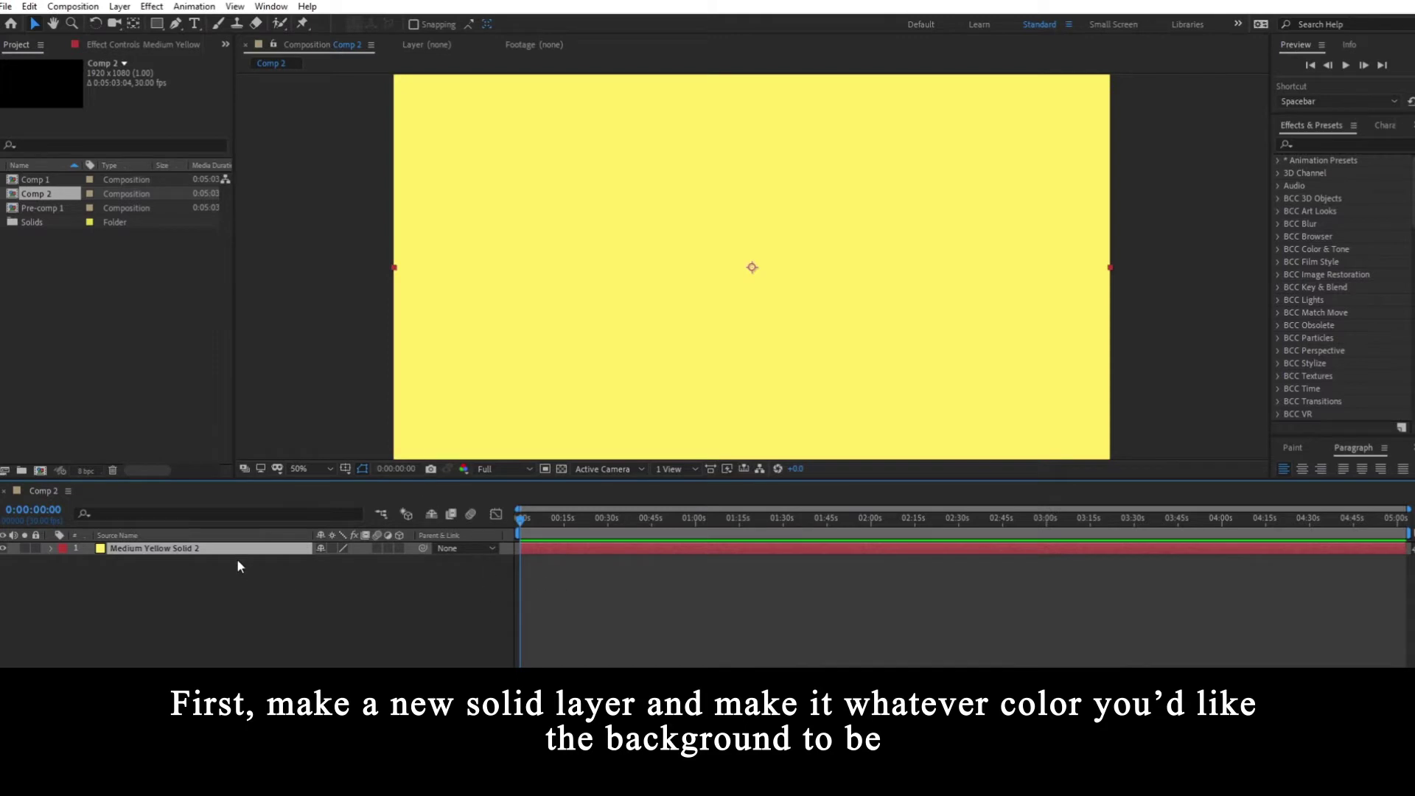
Rename the yellow solid layer to BG.
key(Return)
text(BG)
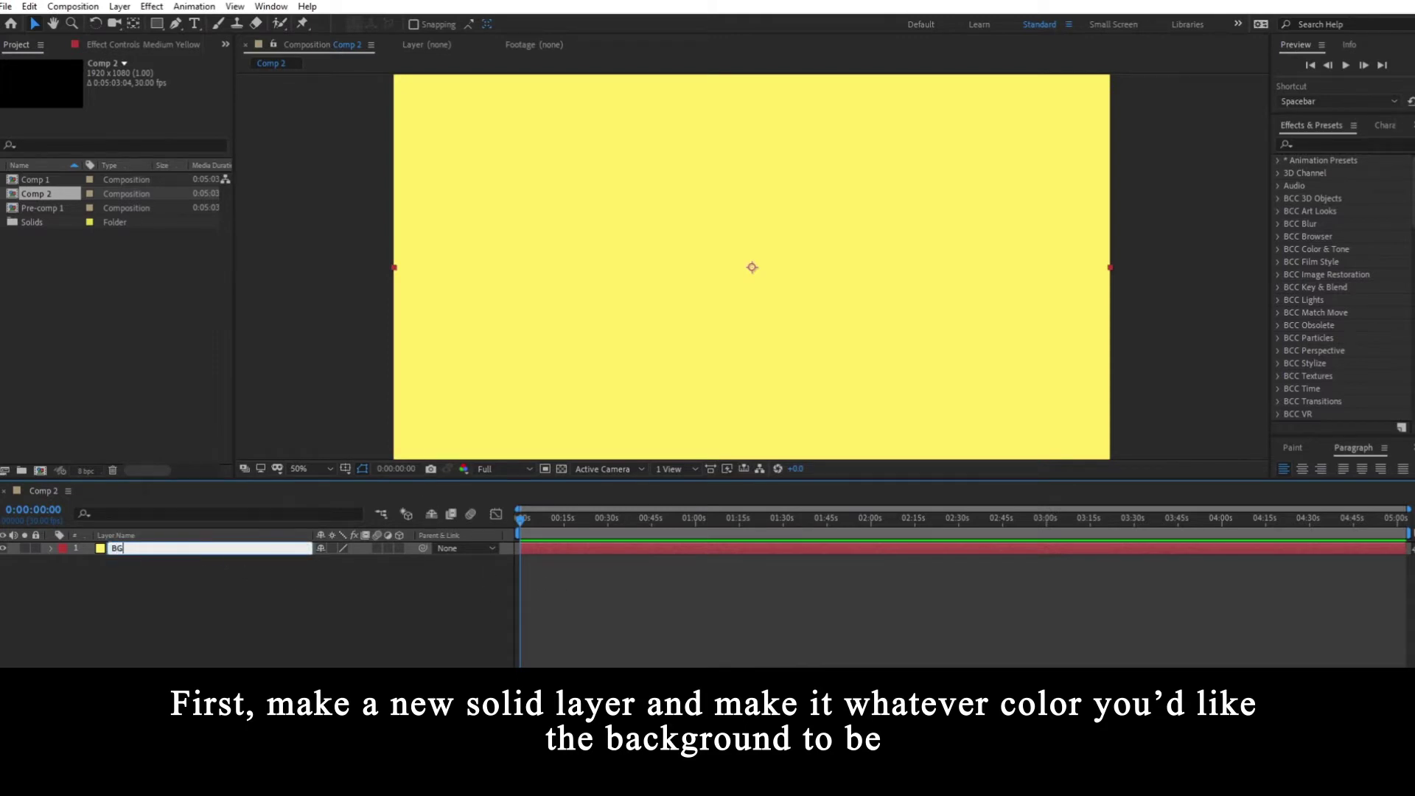
key(Return)
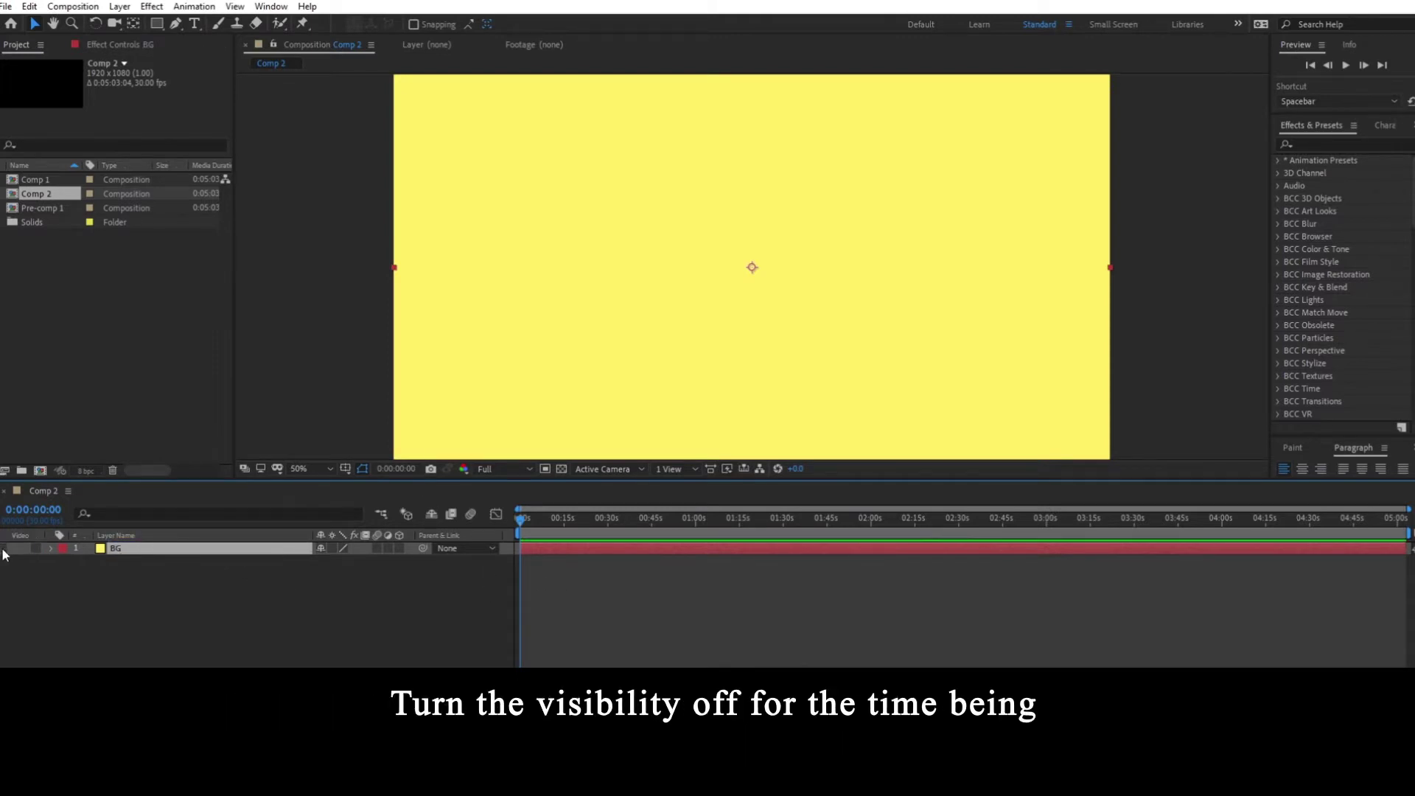
Hide the BG layer and duplicate it, keeping the copy visible.
click(3, 548)
click(202, 614)
click(155, 547)
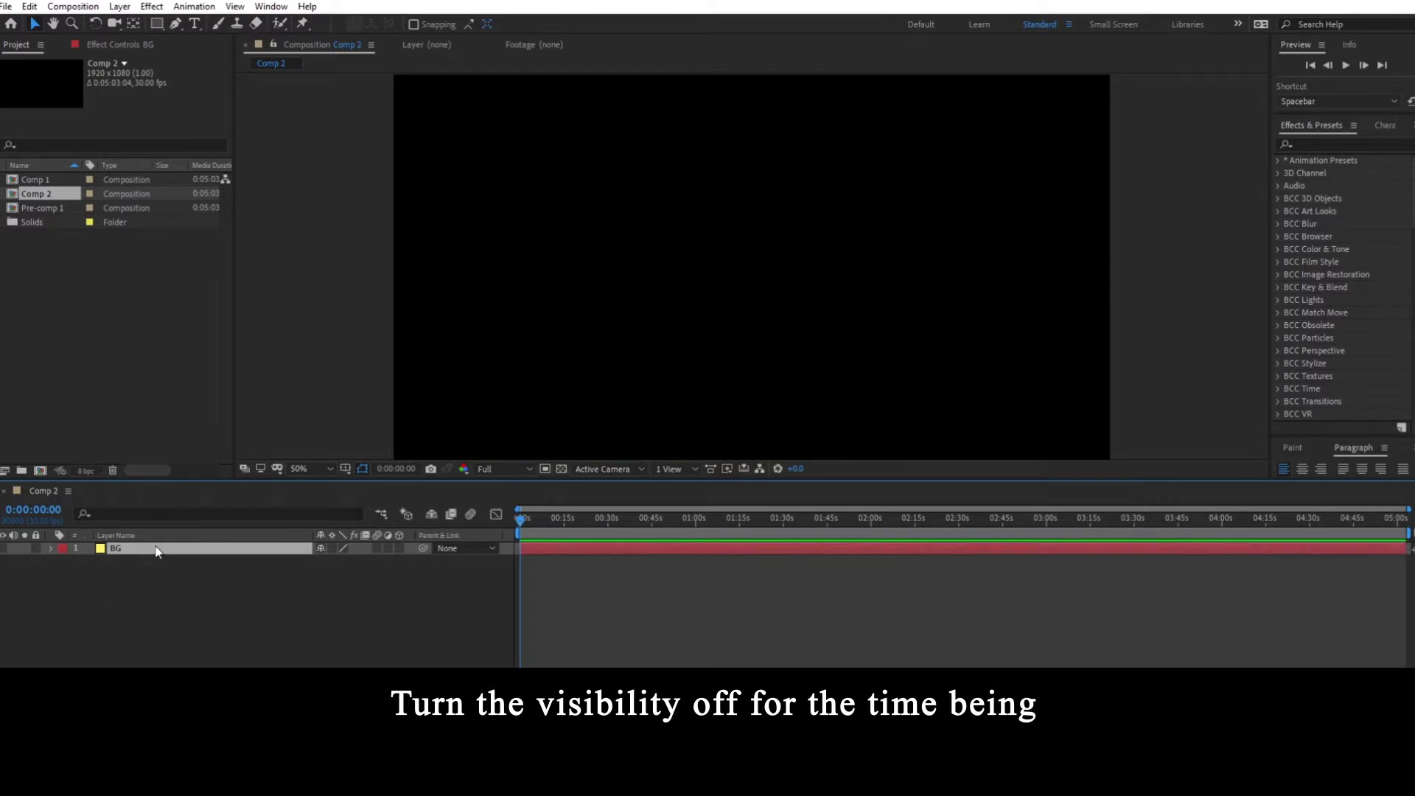
key(ctrl+d)
click(2, 548)
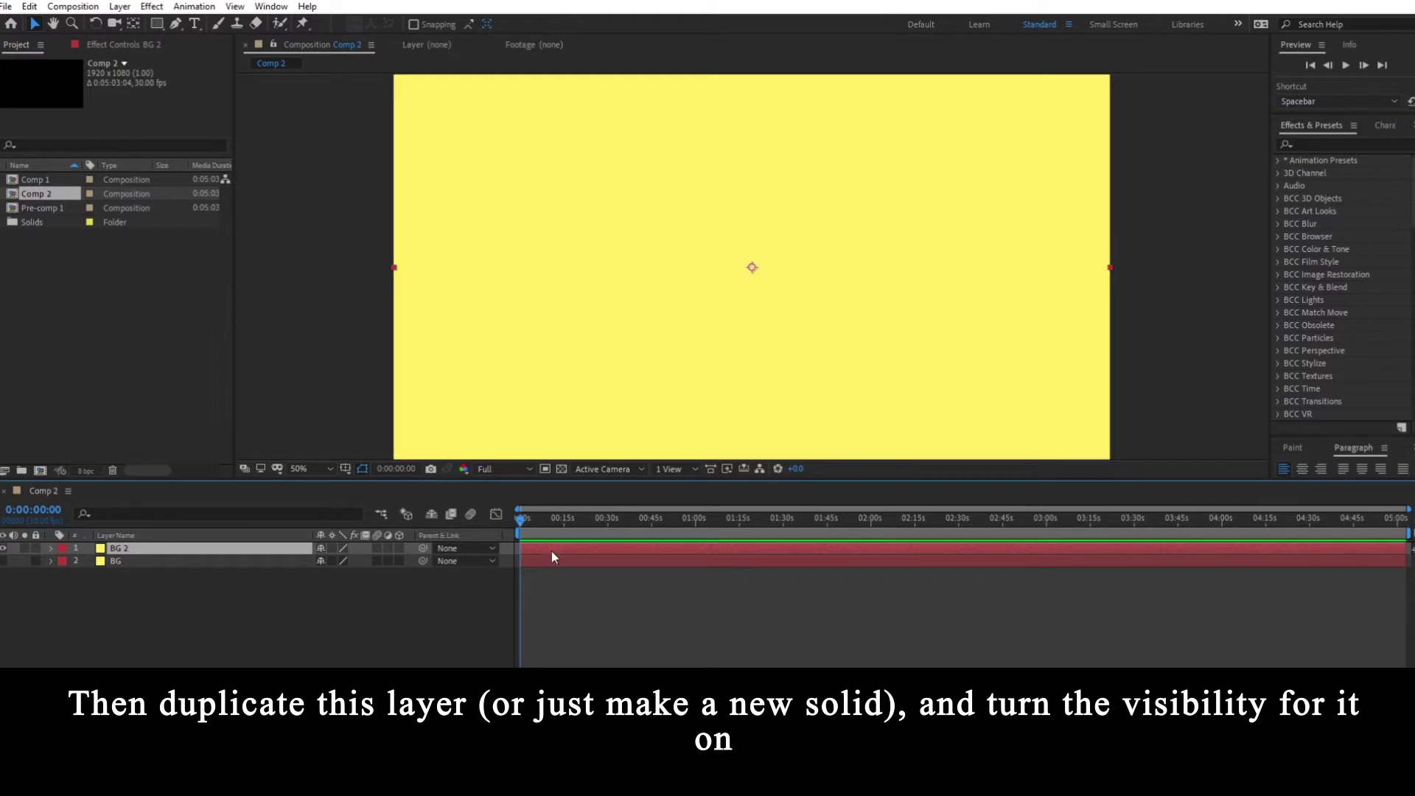
Recolour the duplicate solid medium blue and rename it Solid.
key(ctrl+shift+y)
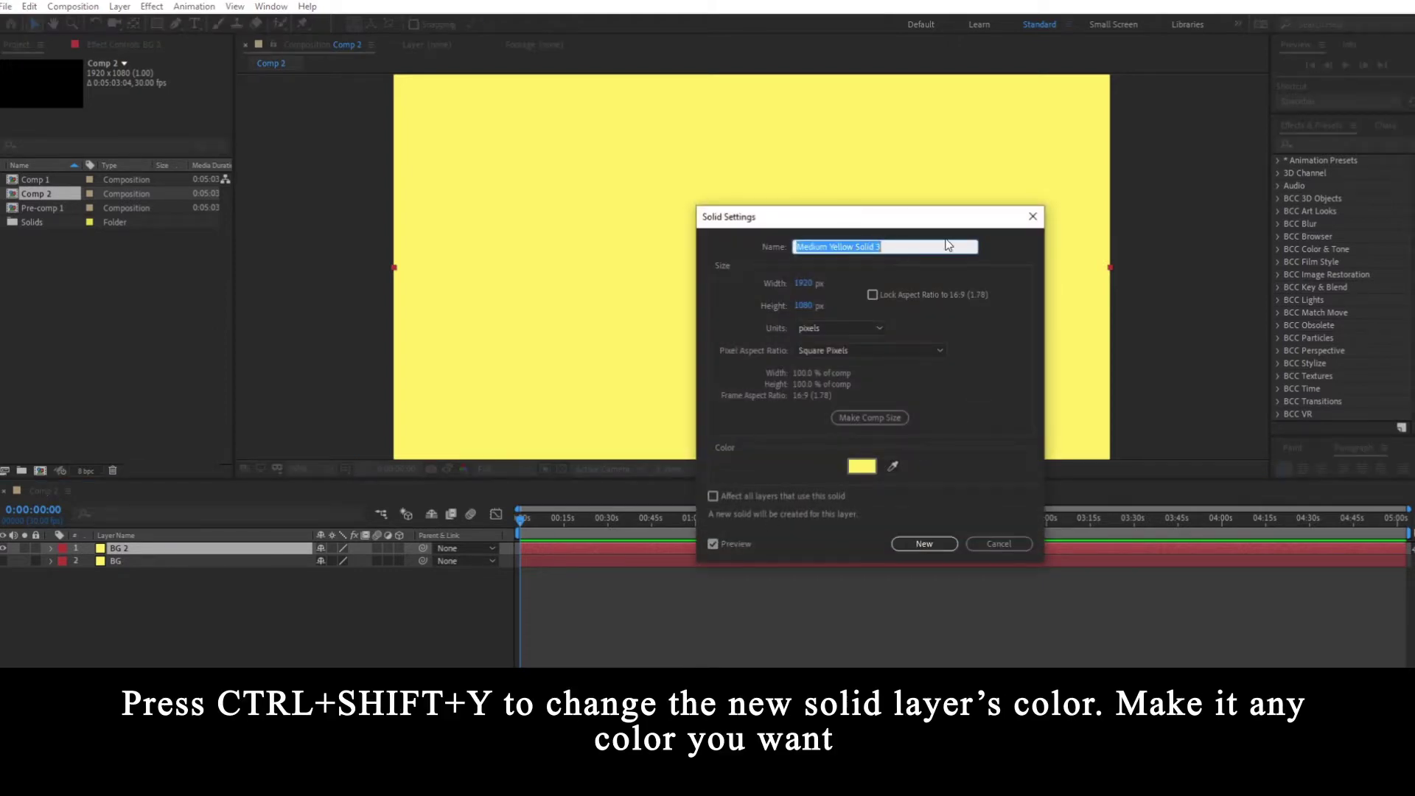
click(861, 465)
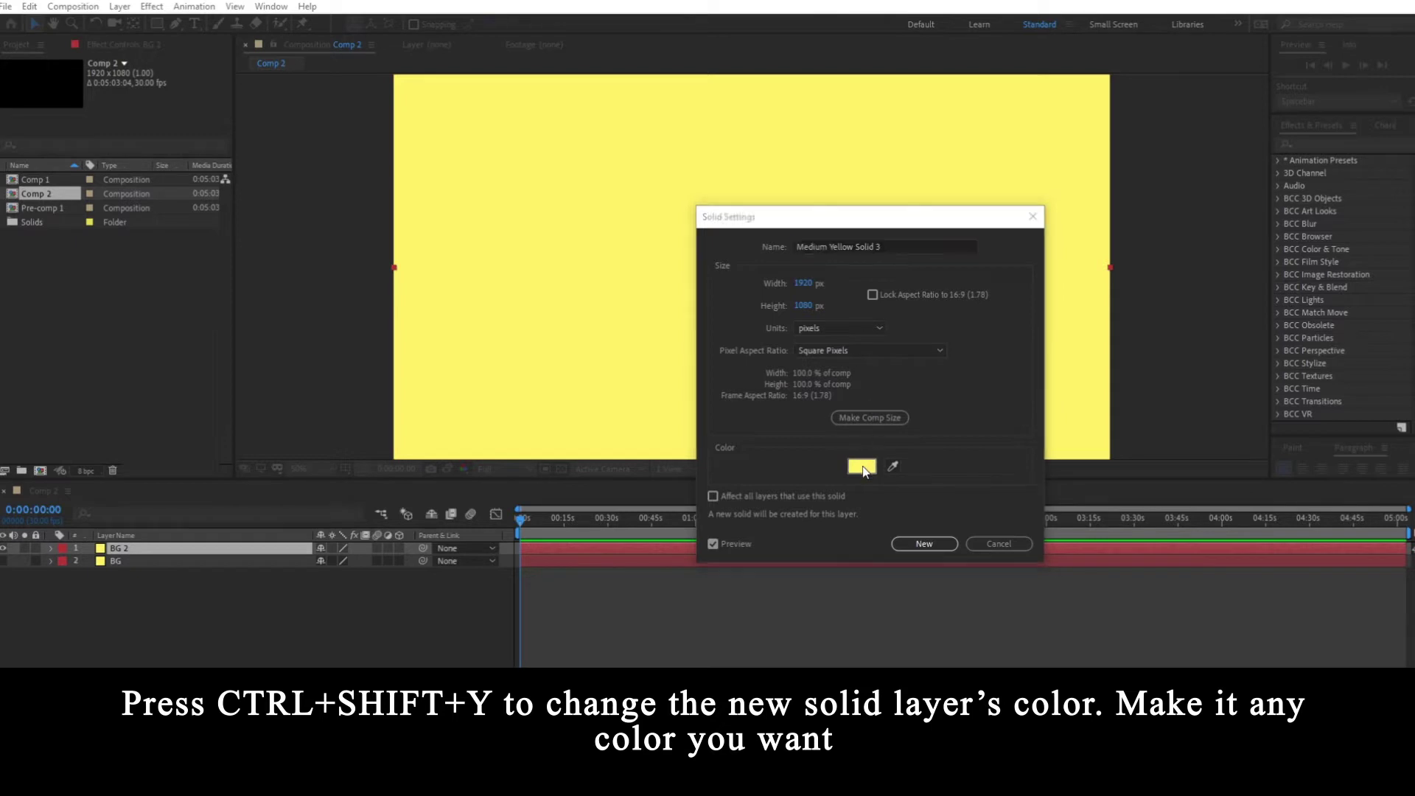
drag(721, 281, 722, 297)
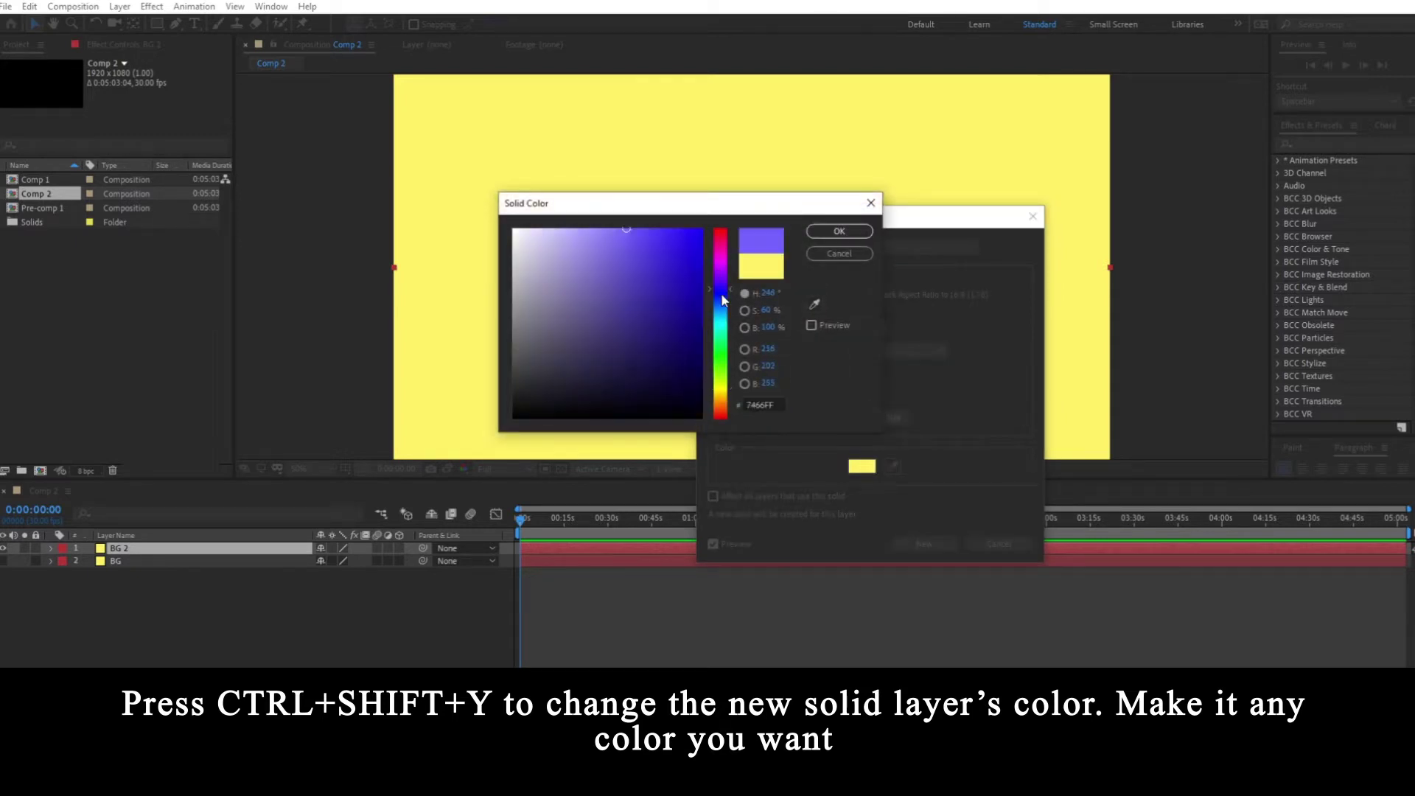
click(838, 231)
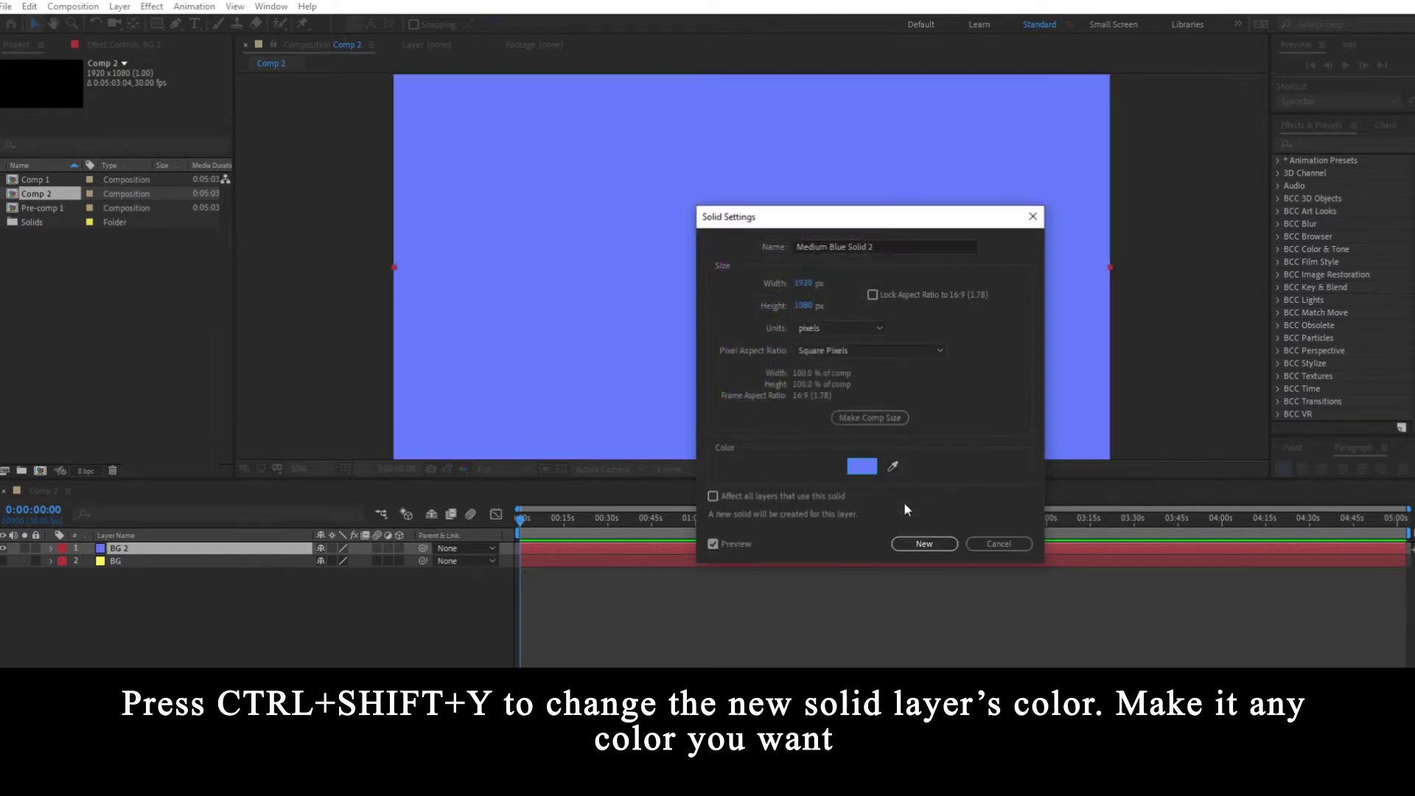
click(925, 546)
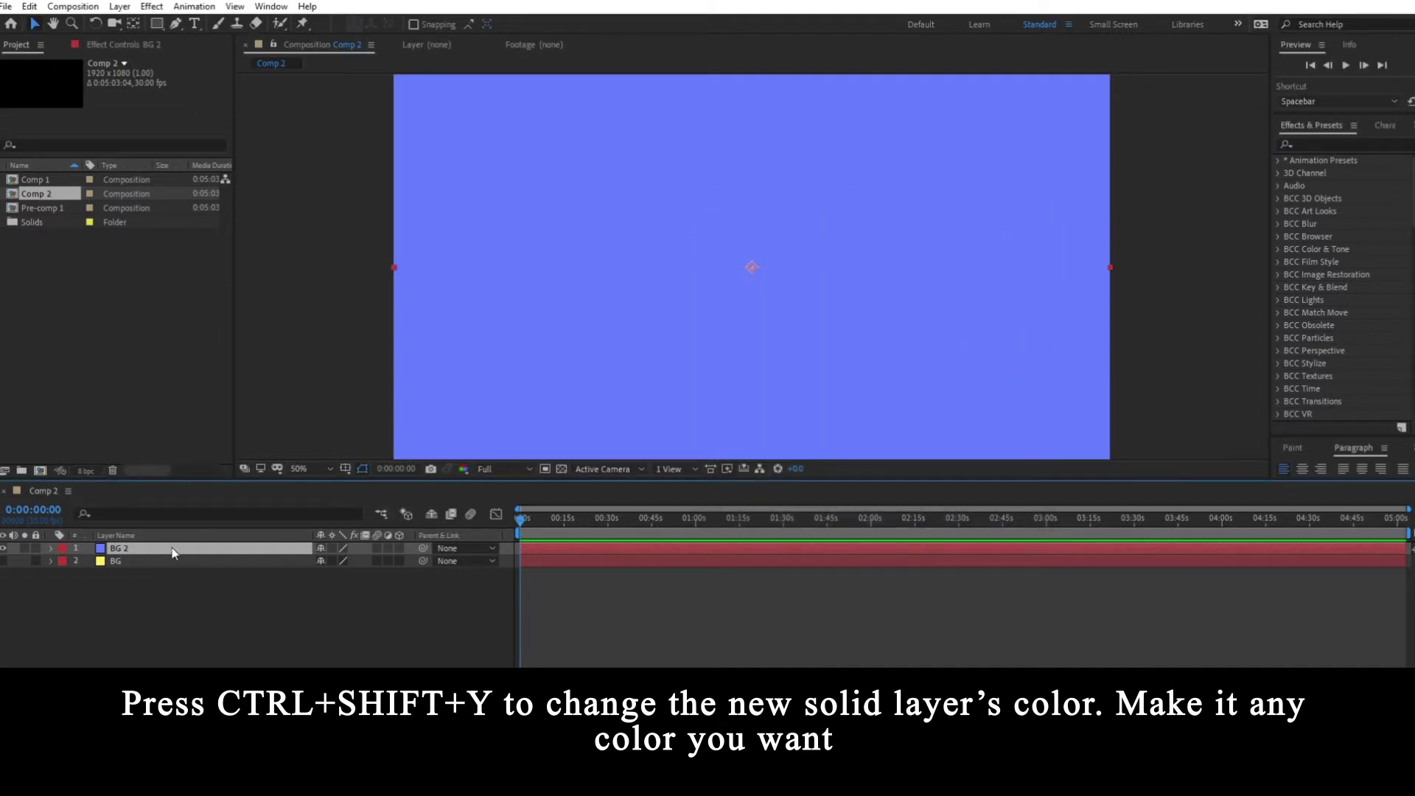
key(Return)
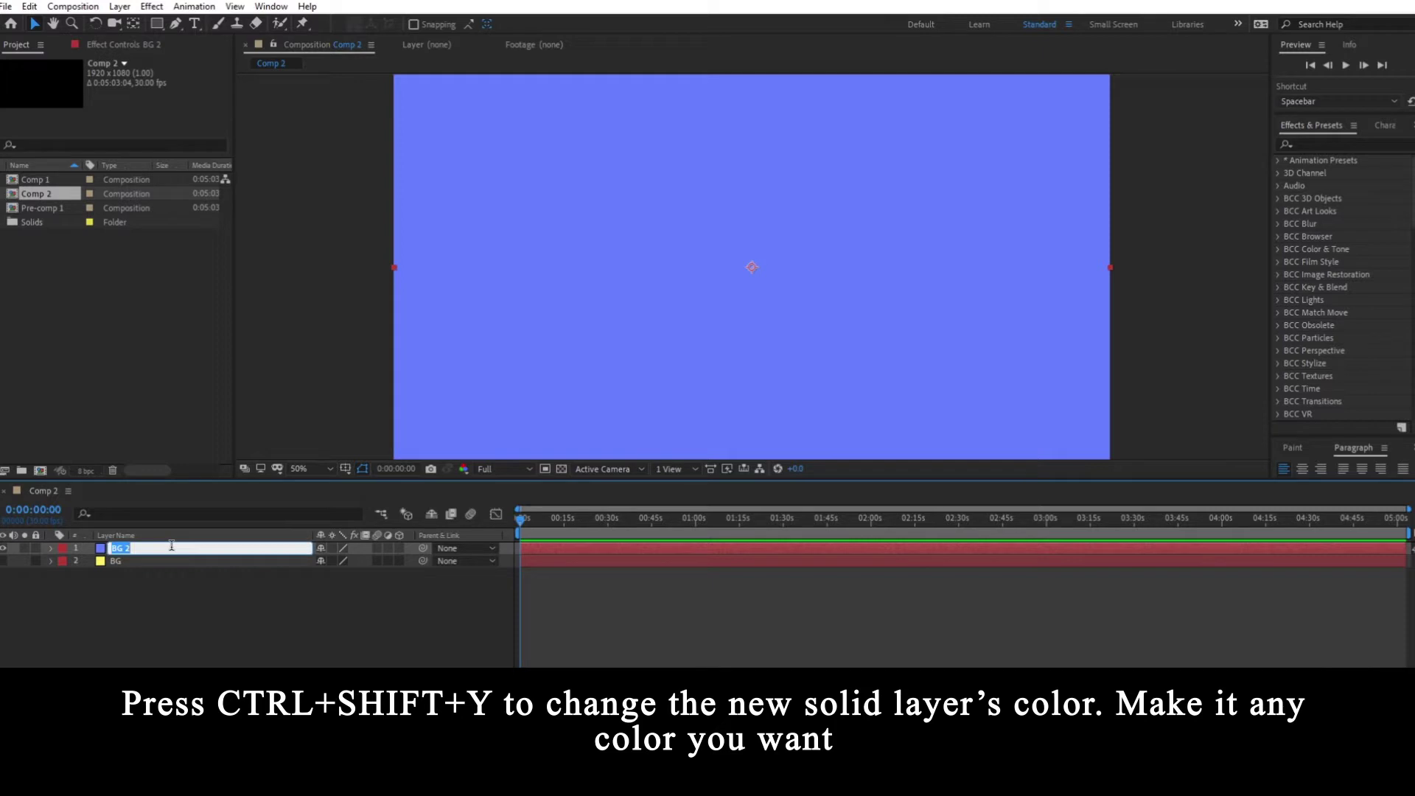
text(Solid)
key(Return)
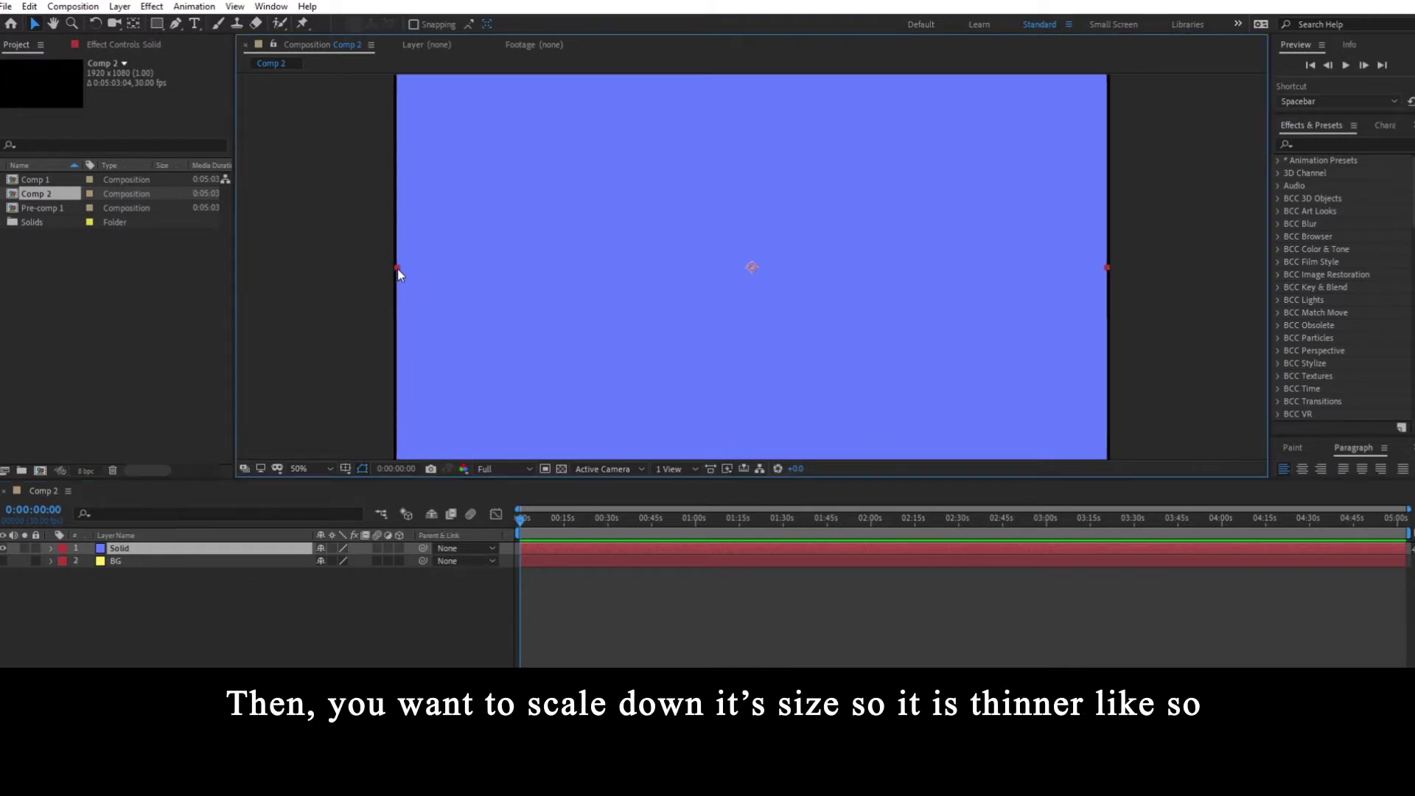
Squeeze the blue solid into a thin centred vertical stripe at about 9.3% horizontal Scale.
drag(394, 271, 723, 293)
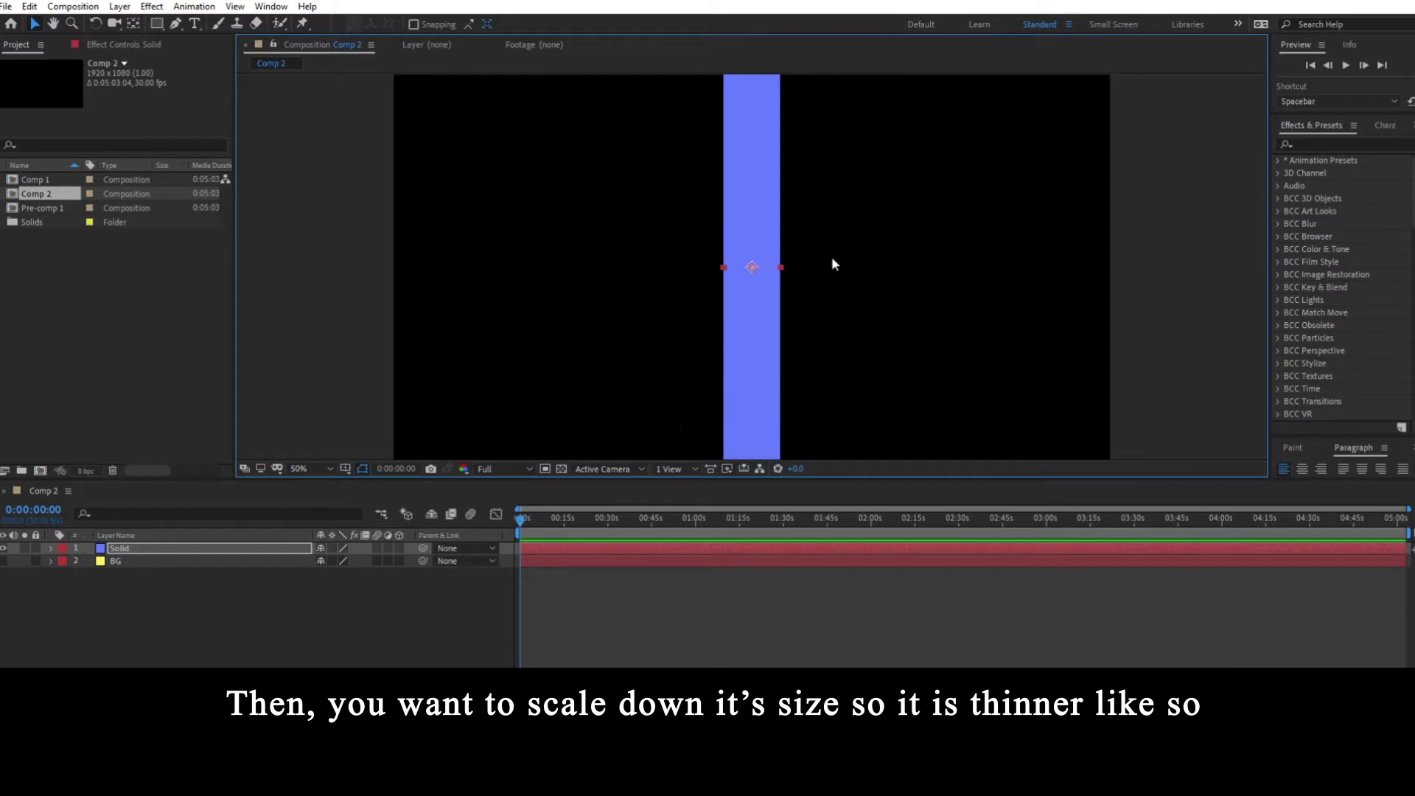
key(s)
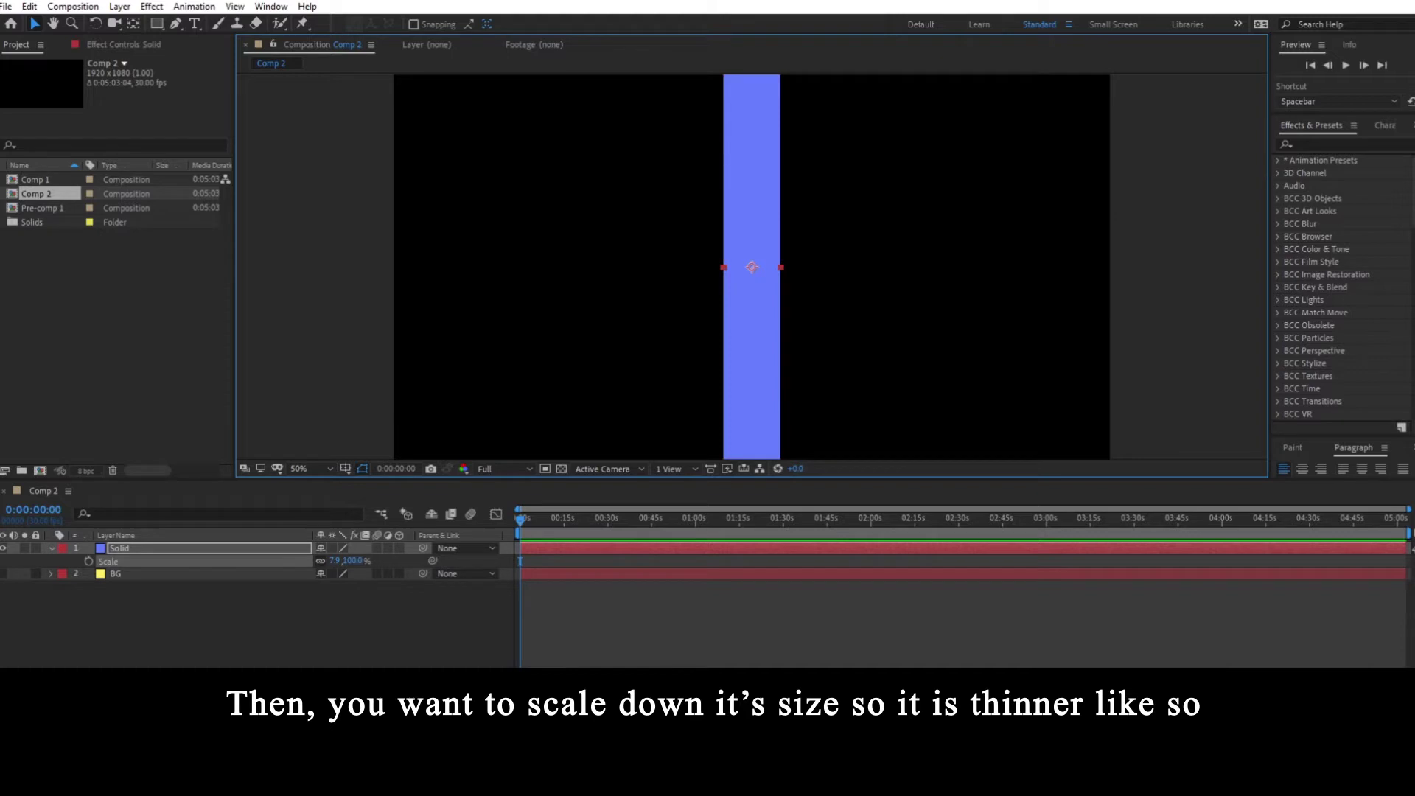
drag(782, 268, 787, 269)
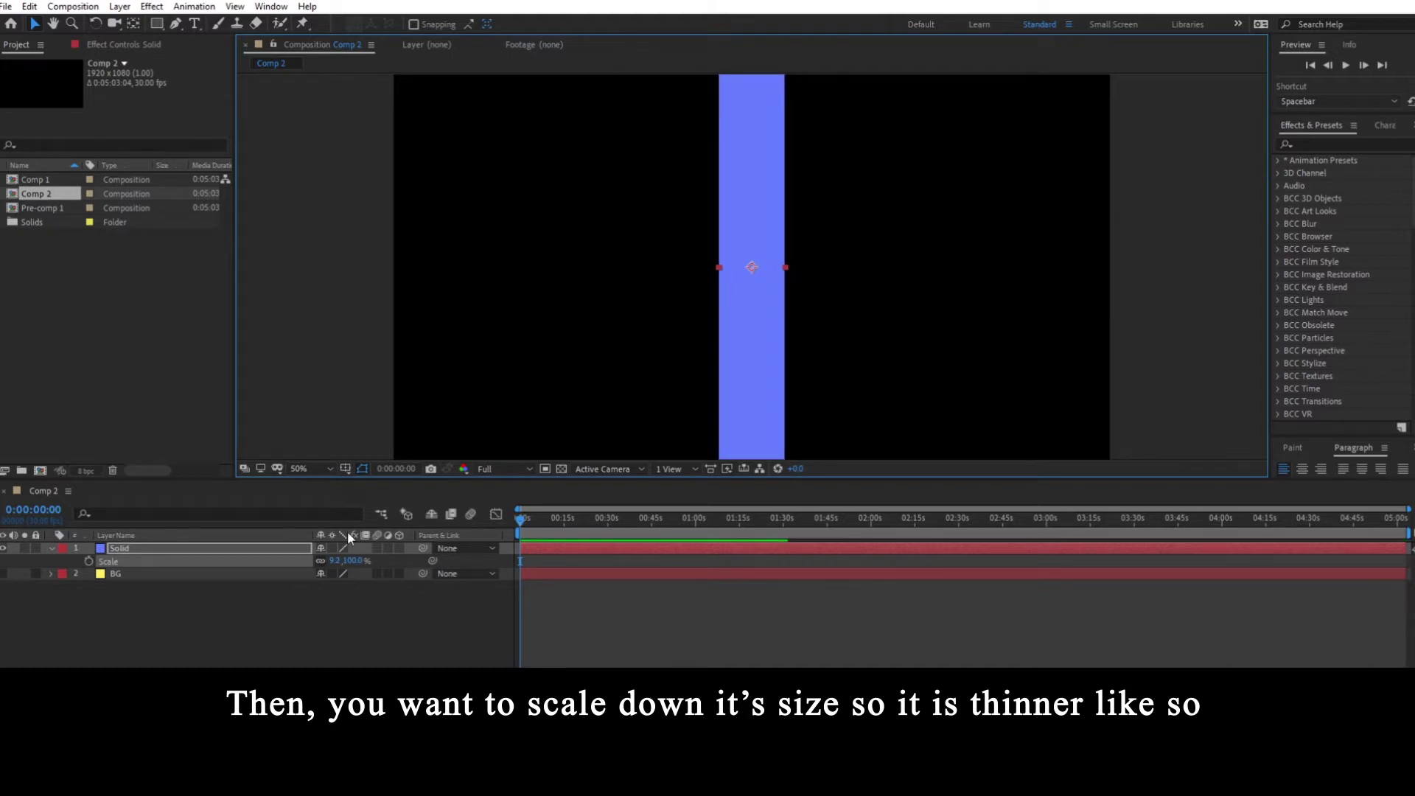
click(50, 549)
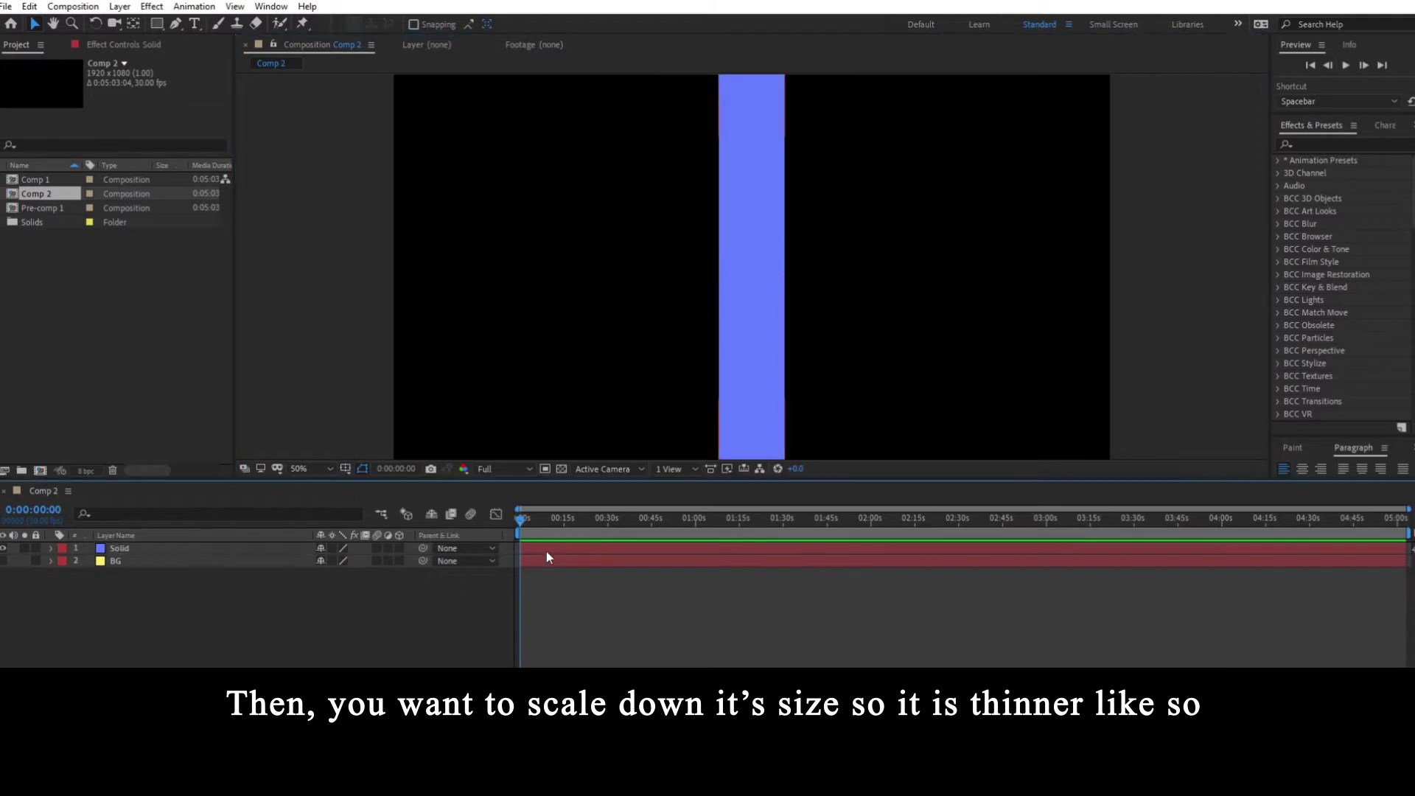
Duplicate the blue stripe, recolour the copy purple, and shift it left leaving a gap.
key(ctrl+d)
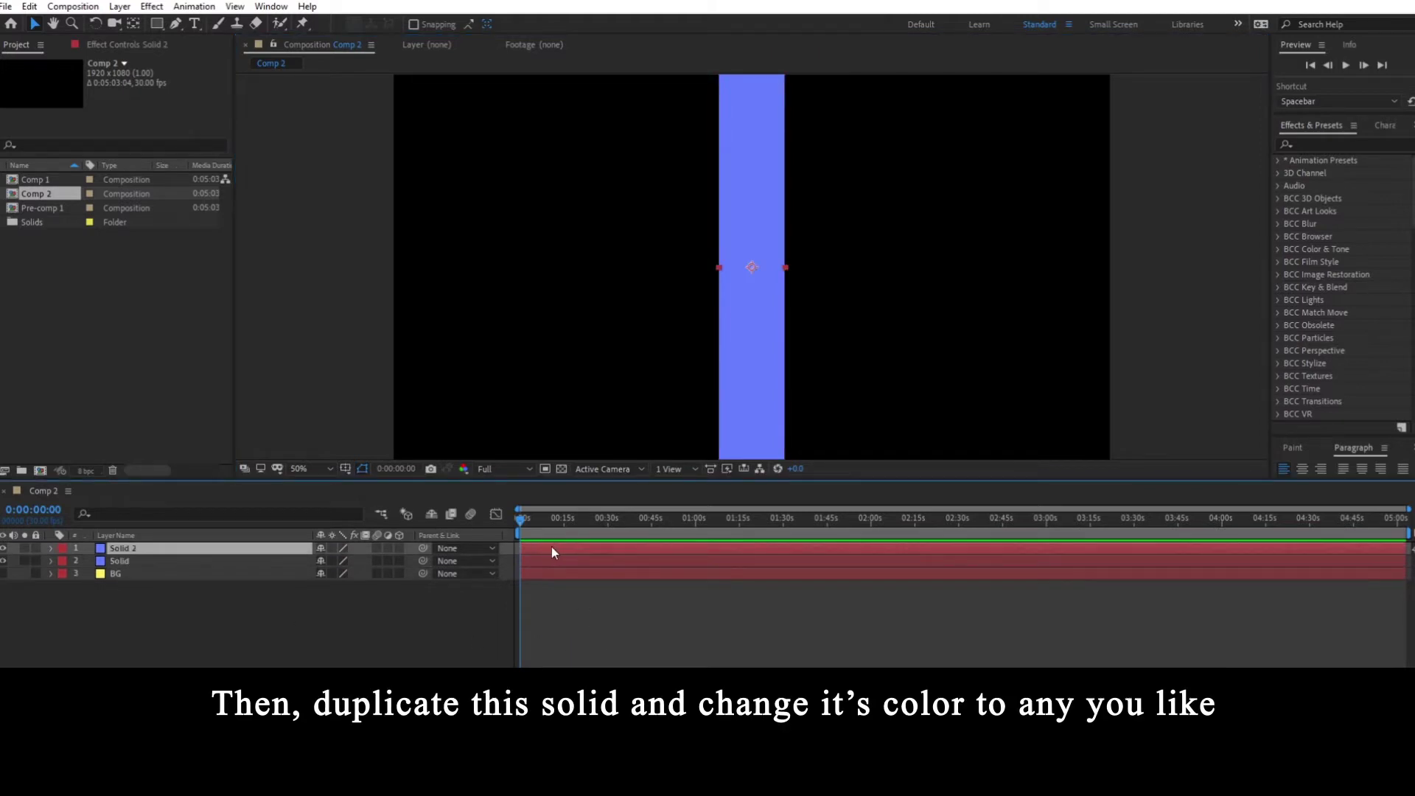
key(ctrl+shift+y)
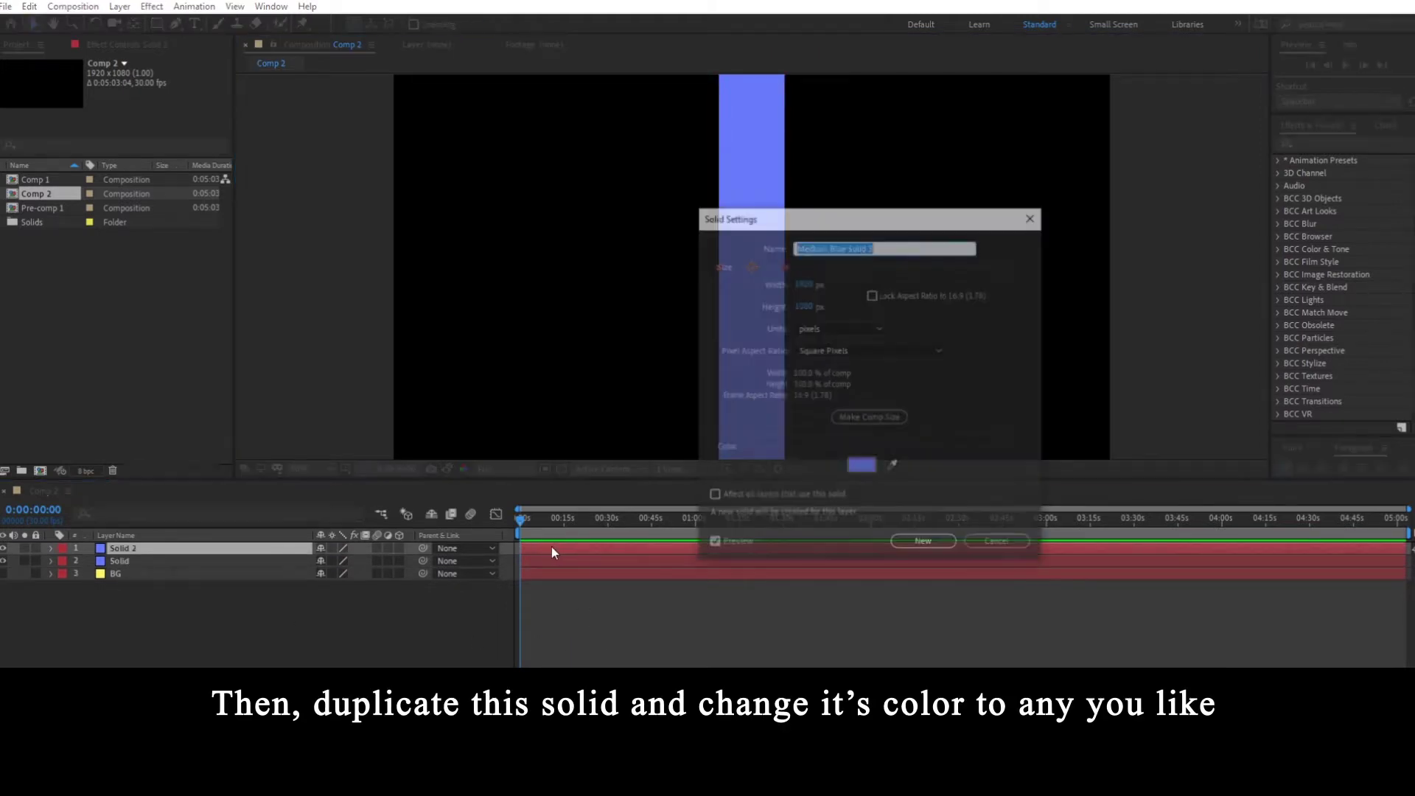
click(862, 466)
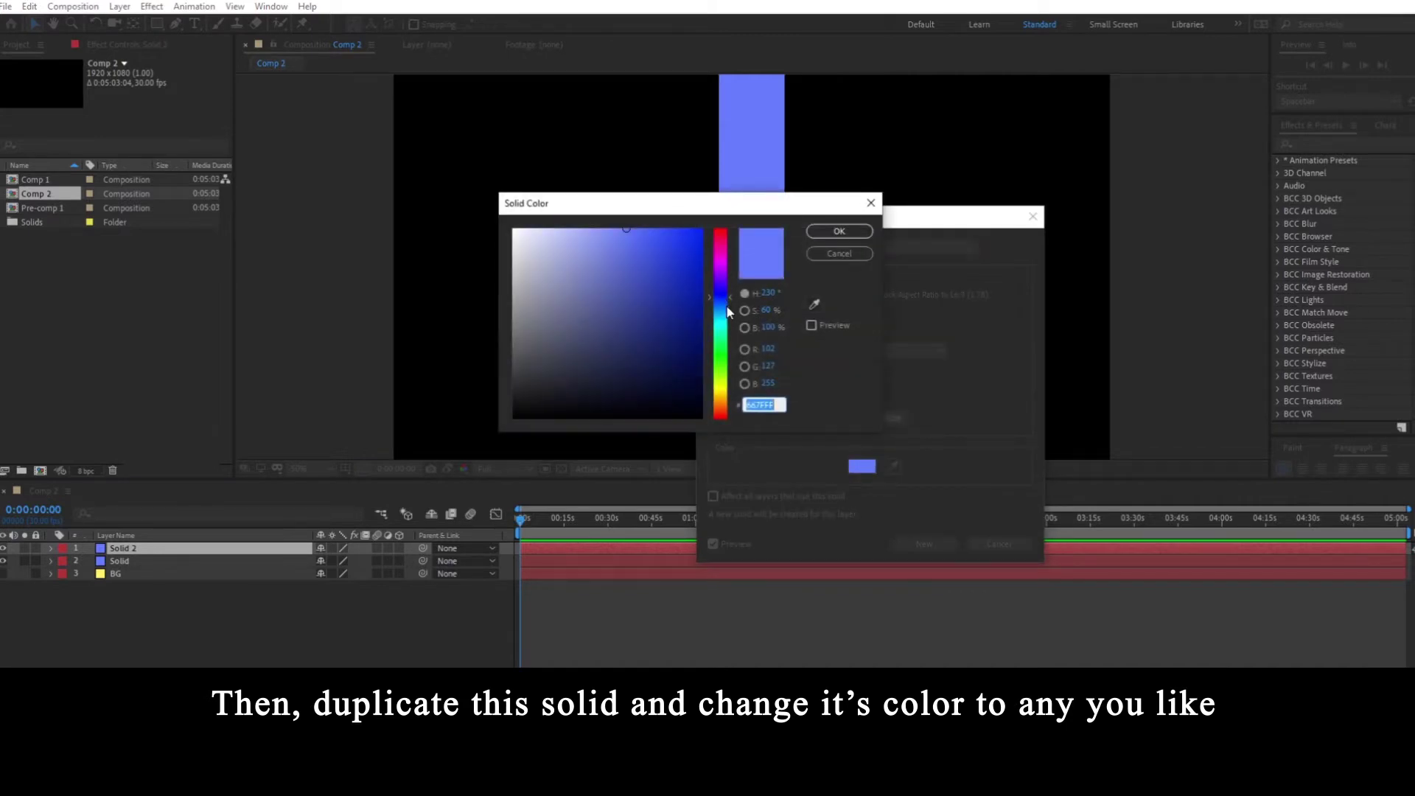
drag(725, 294, 726, 273)
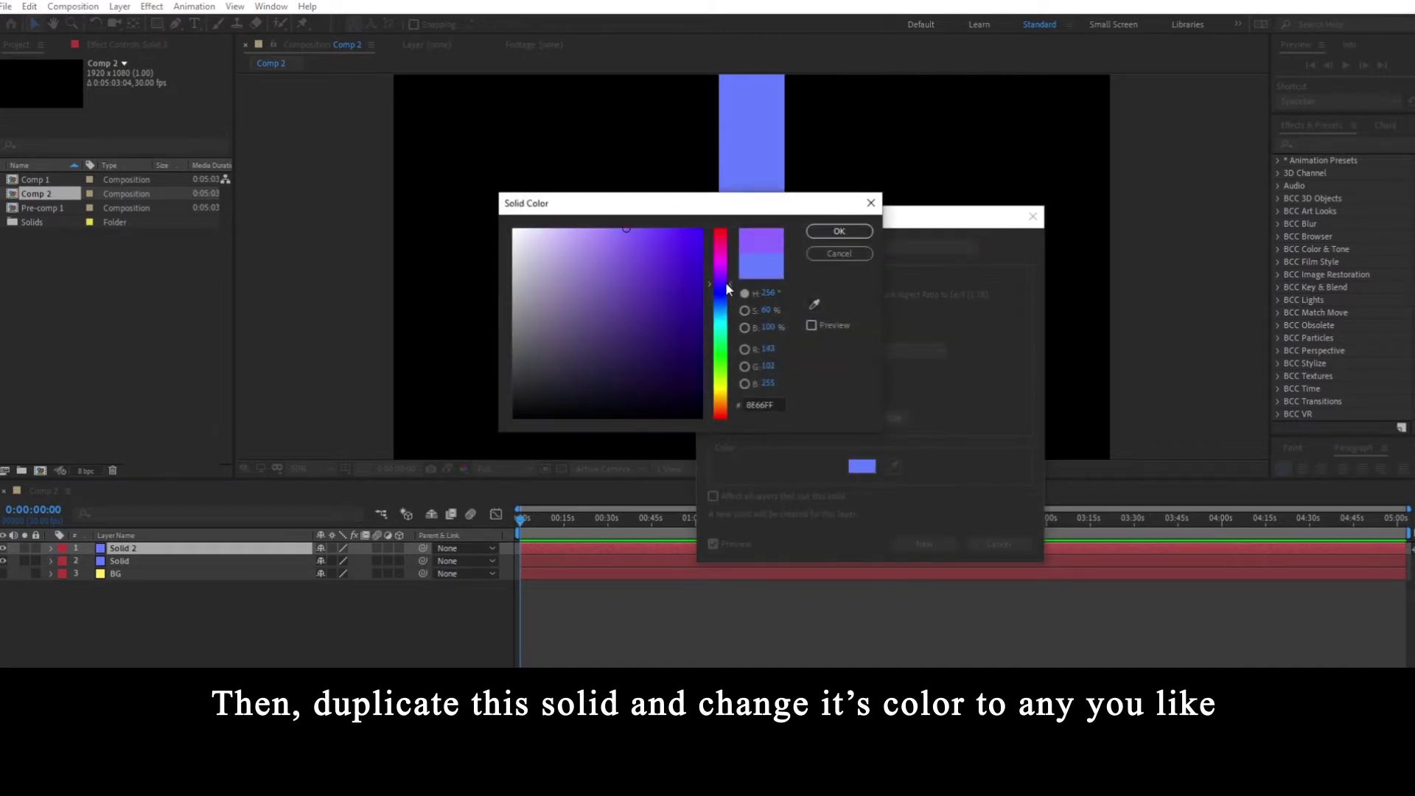
click(833, 232)
click(899, 545)
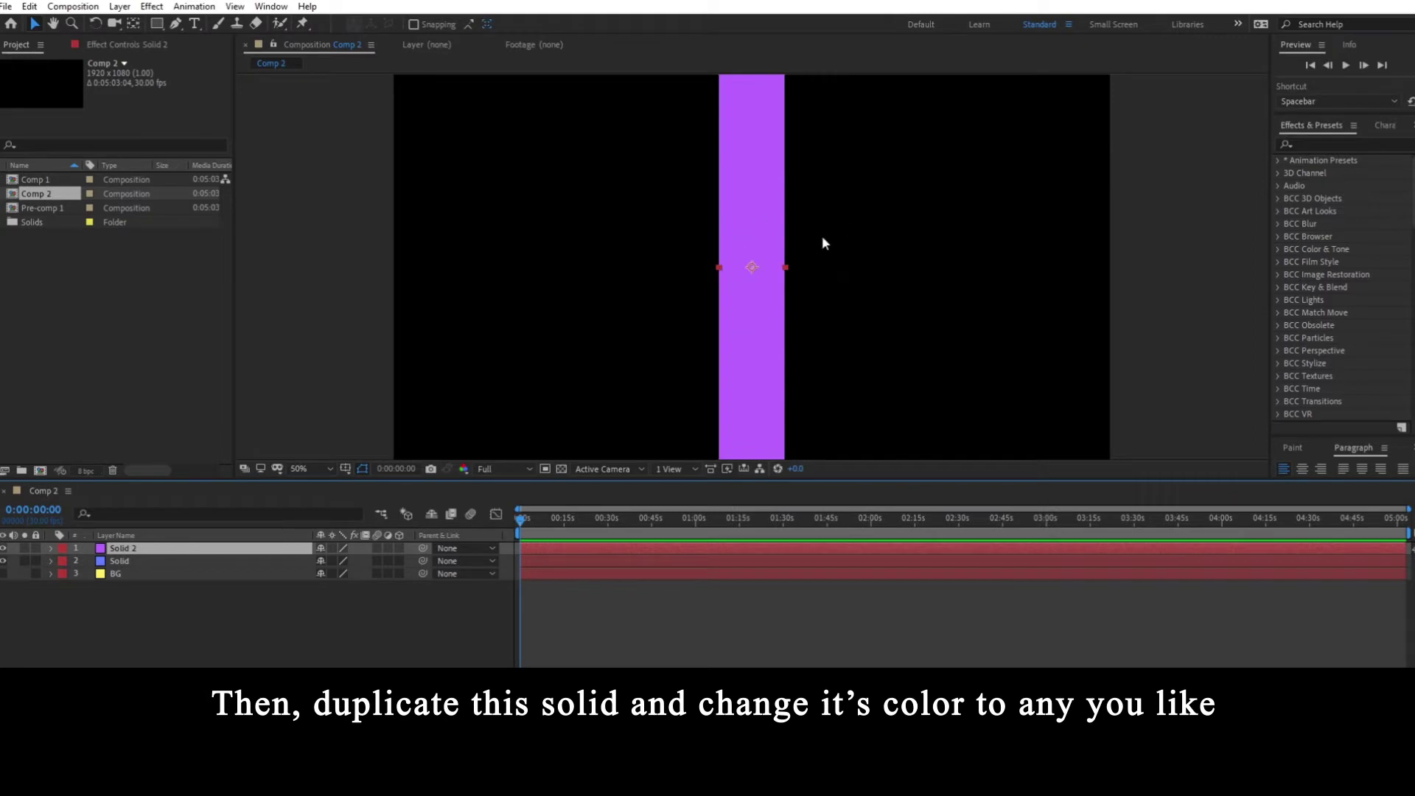
drag(740, 326, 656, 333)
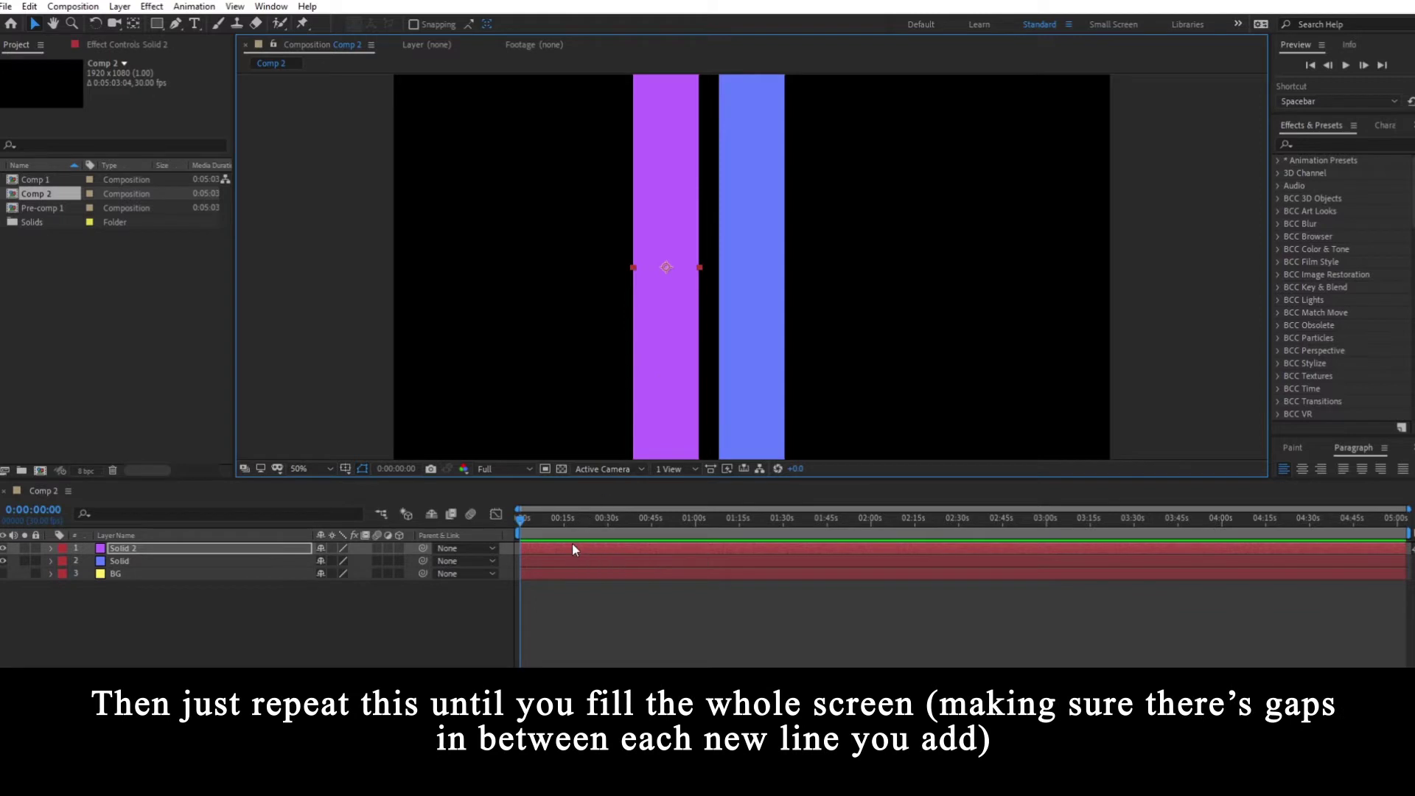
Add pink and cyan stripe copies as Solid 3 and Solid 4.
key(ctrl+d)
key(ctrl+shift+y)
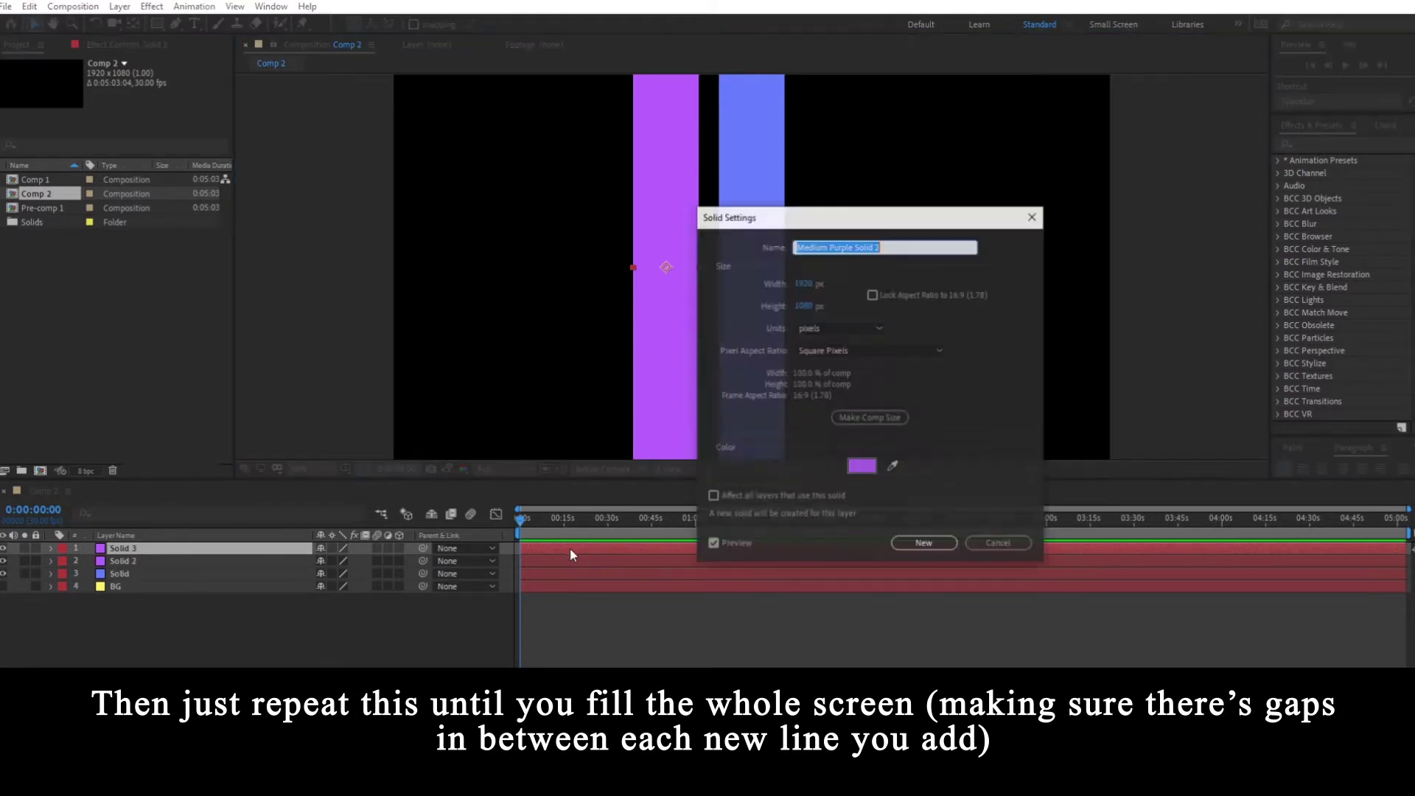
key(Return)
key(ctrl+d)
key(ctrl+shift+y)
click(857, 469)
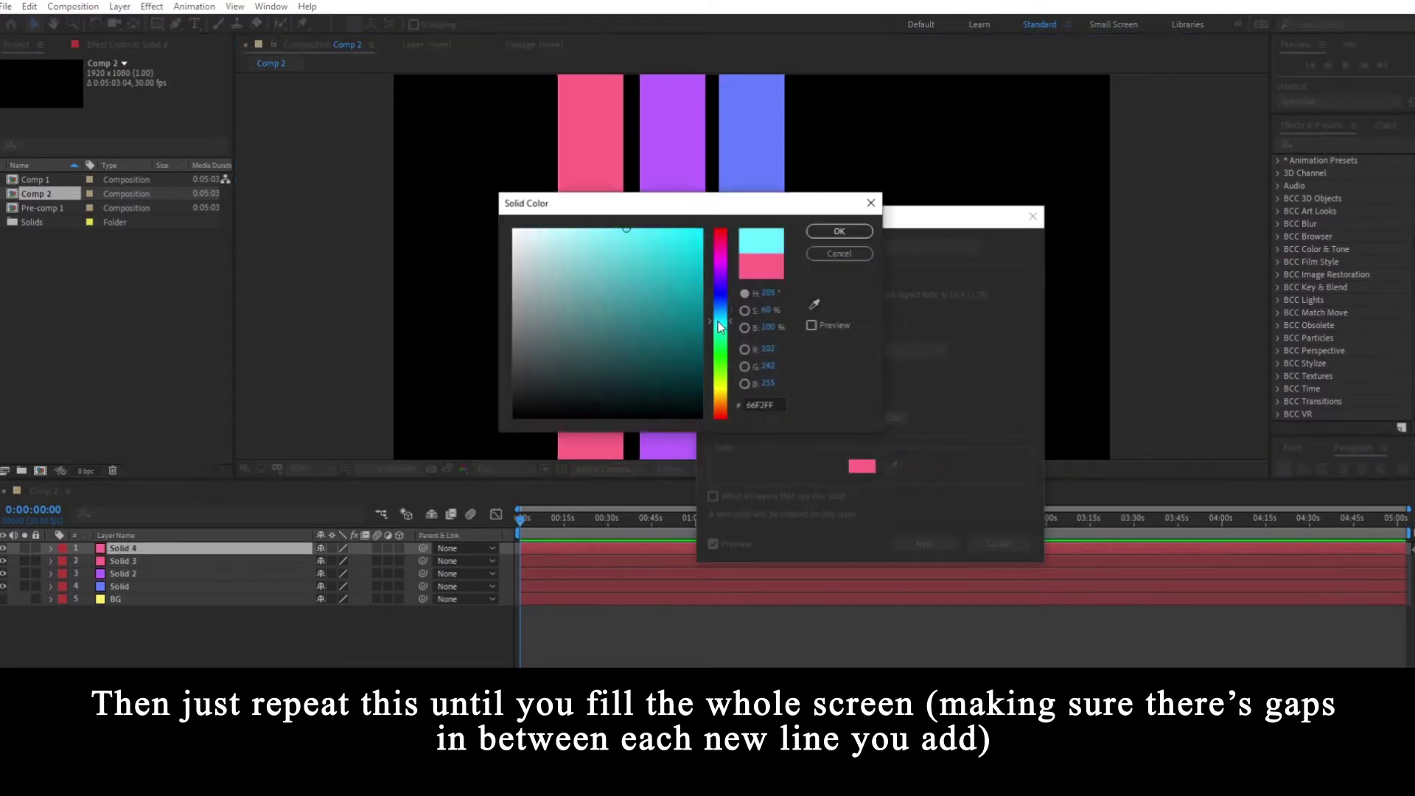
key(Return)
key(Return)
Add the remaining mint, coloured and orange stripe copies to complete seven bars.
key(ctrl+d)
key(ctrl+shift+y)
click(862, 467)
key(Return)
key(Return)
key(ctrl+d)
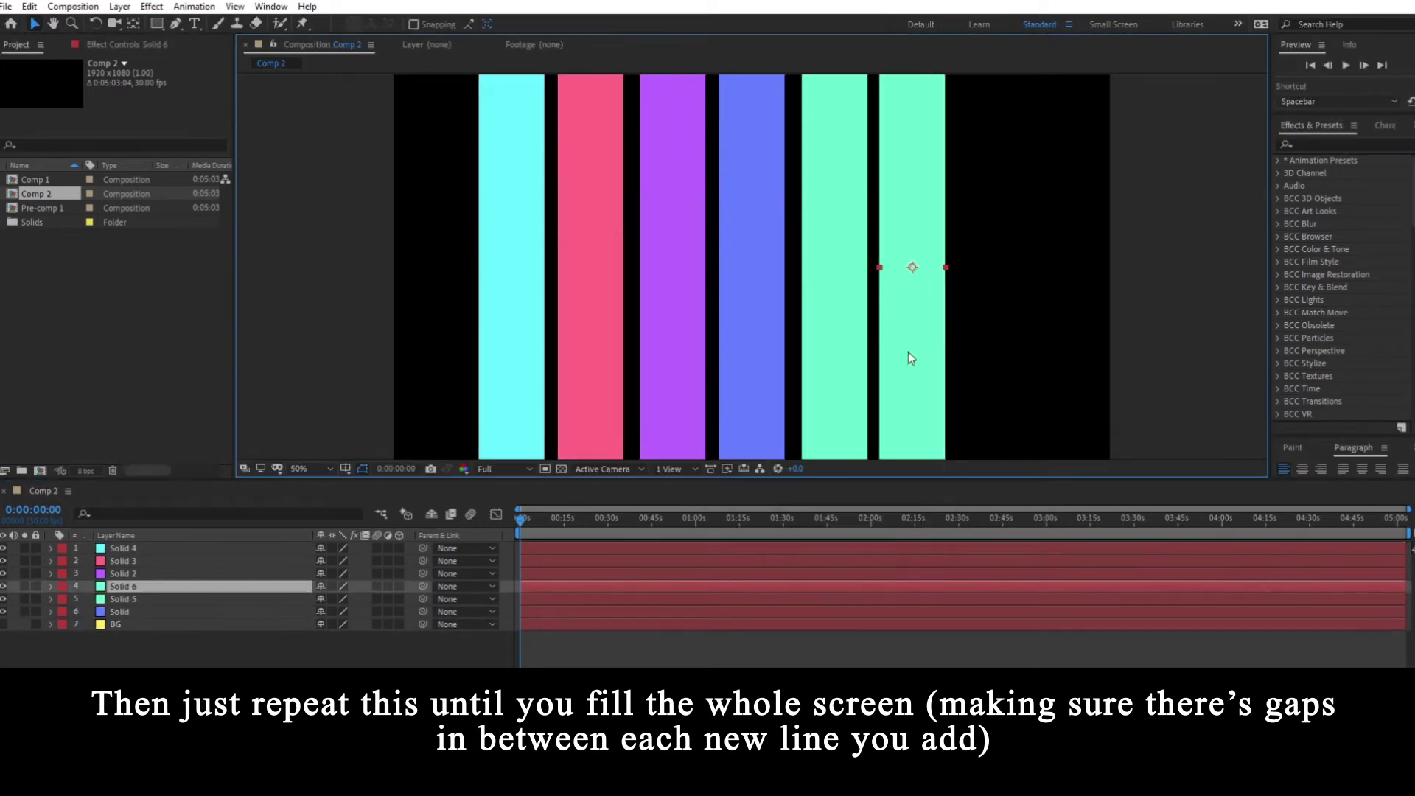
key(ctrl+shift+y)
key(Return)
key(Return)
key(ctrl+d)
key(ctrl+shift+y)
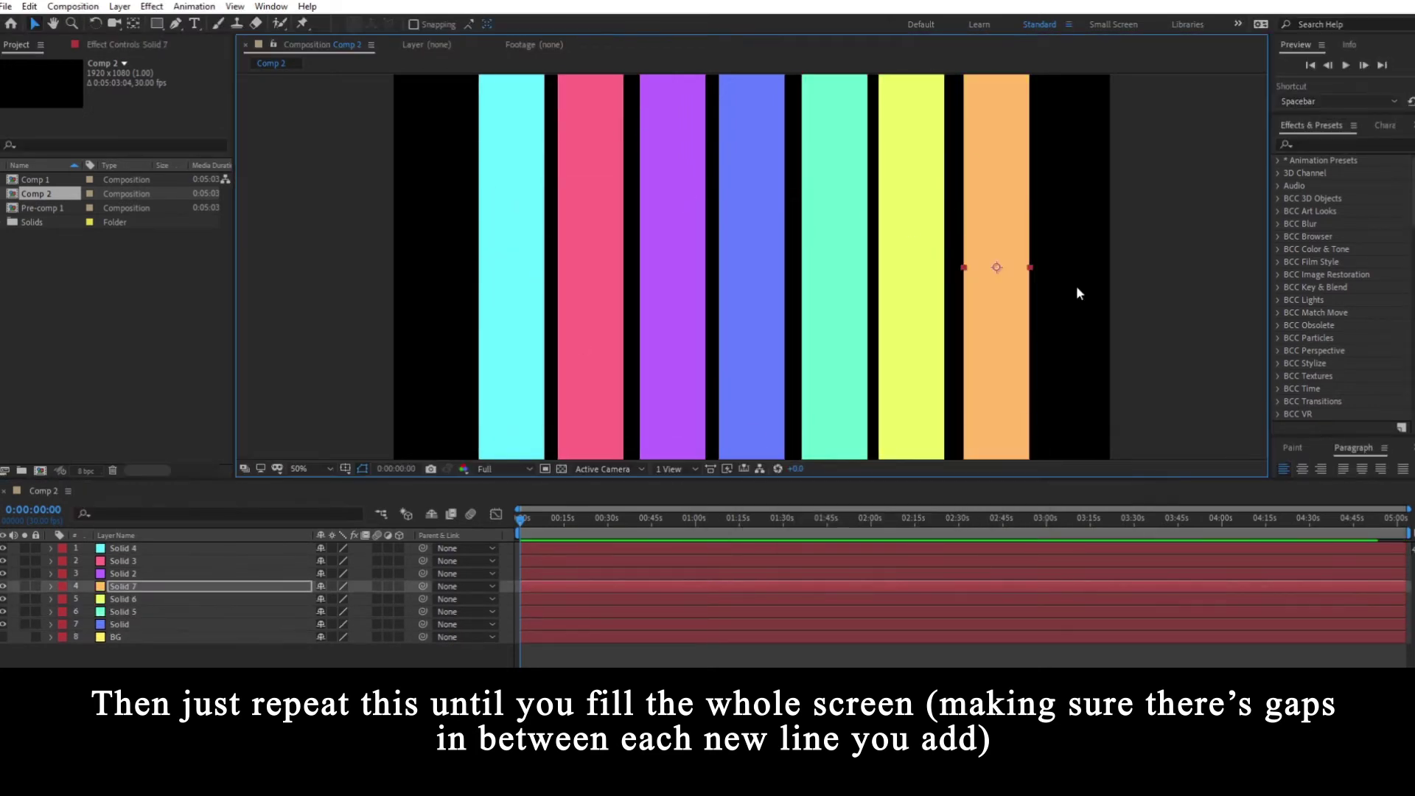
click(656, 652)
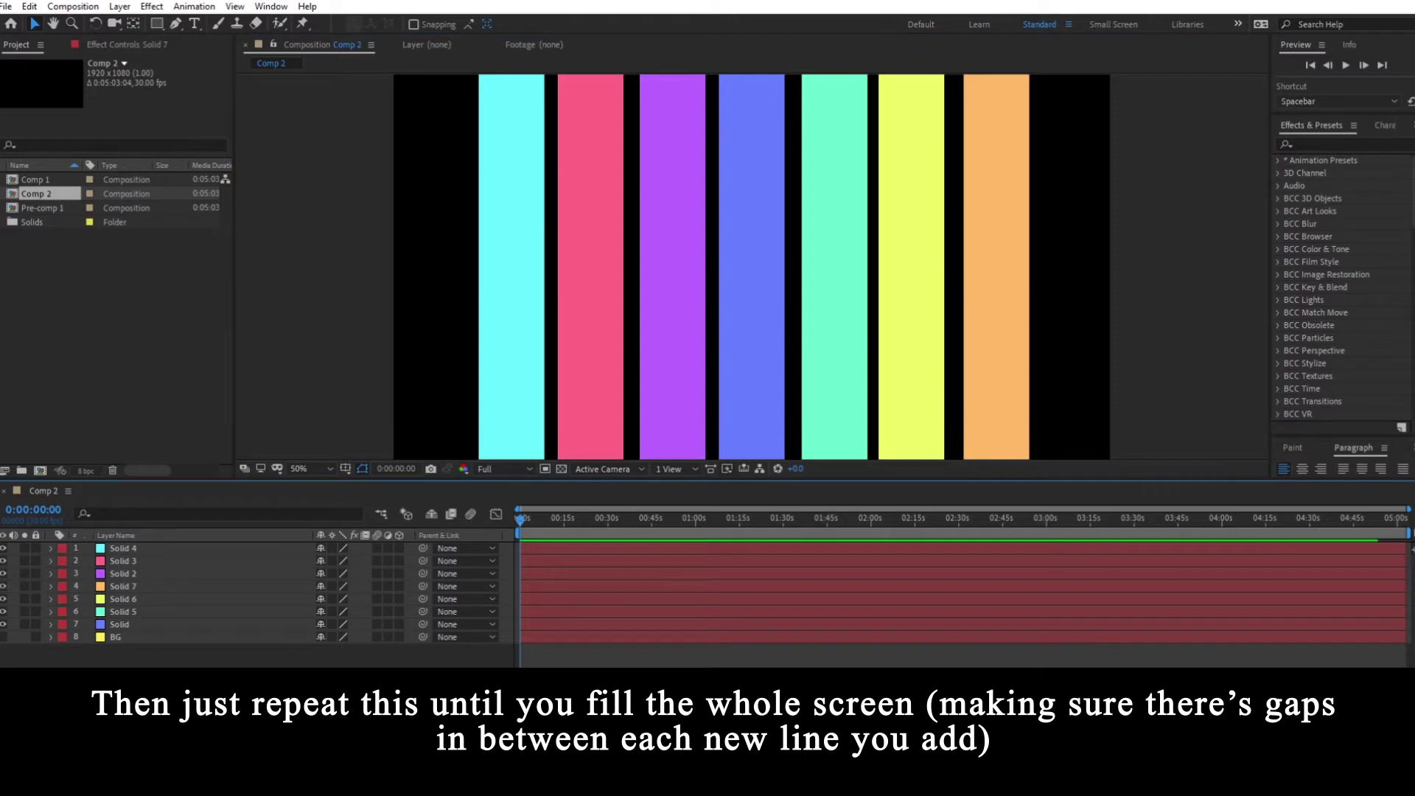
click(124, 548)
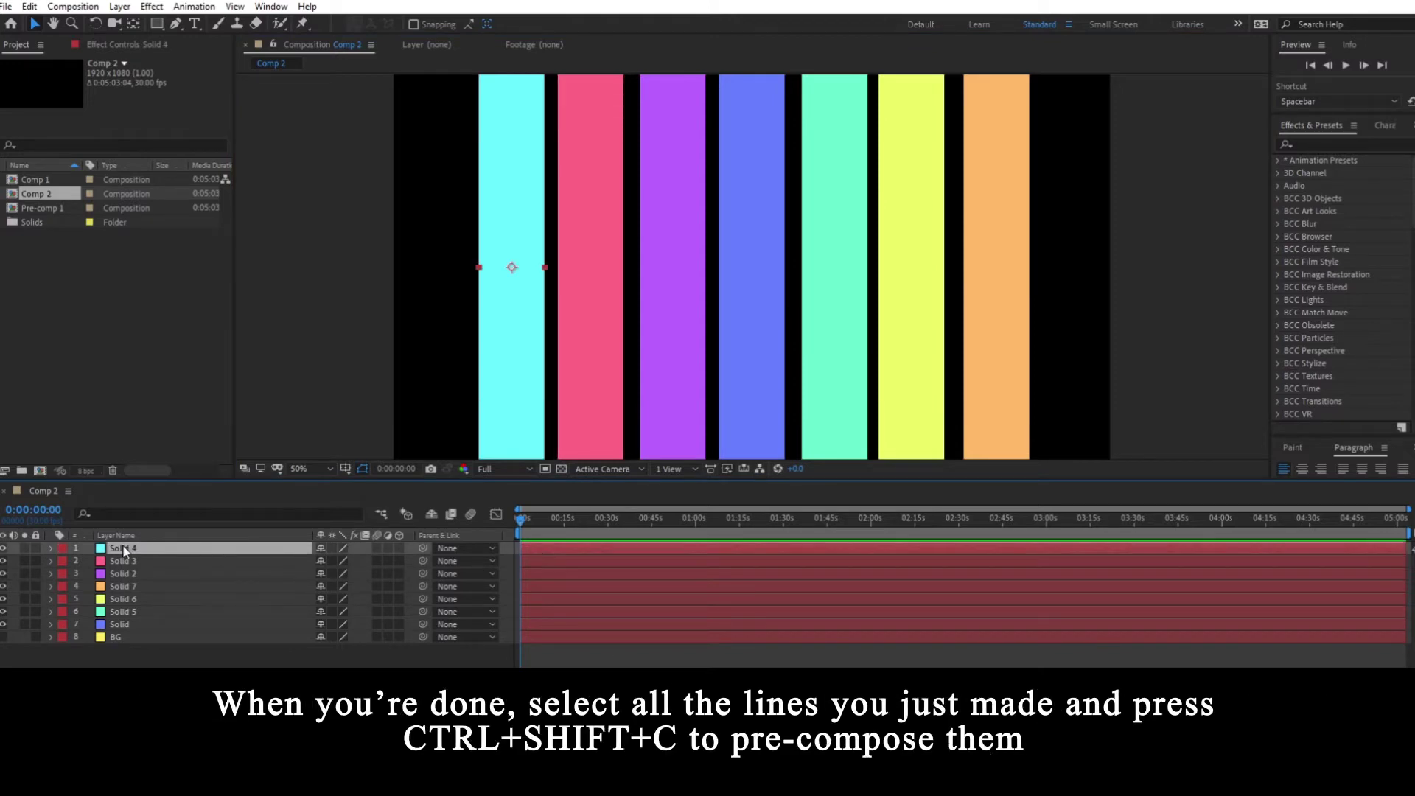
Pre-compose all seven stripe layers into Pre-comp 2, moving all attributes.
shift+click(118, 624)
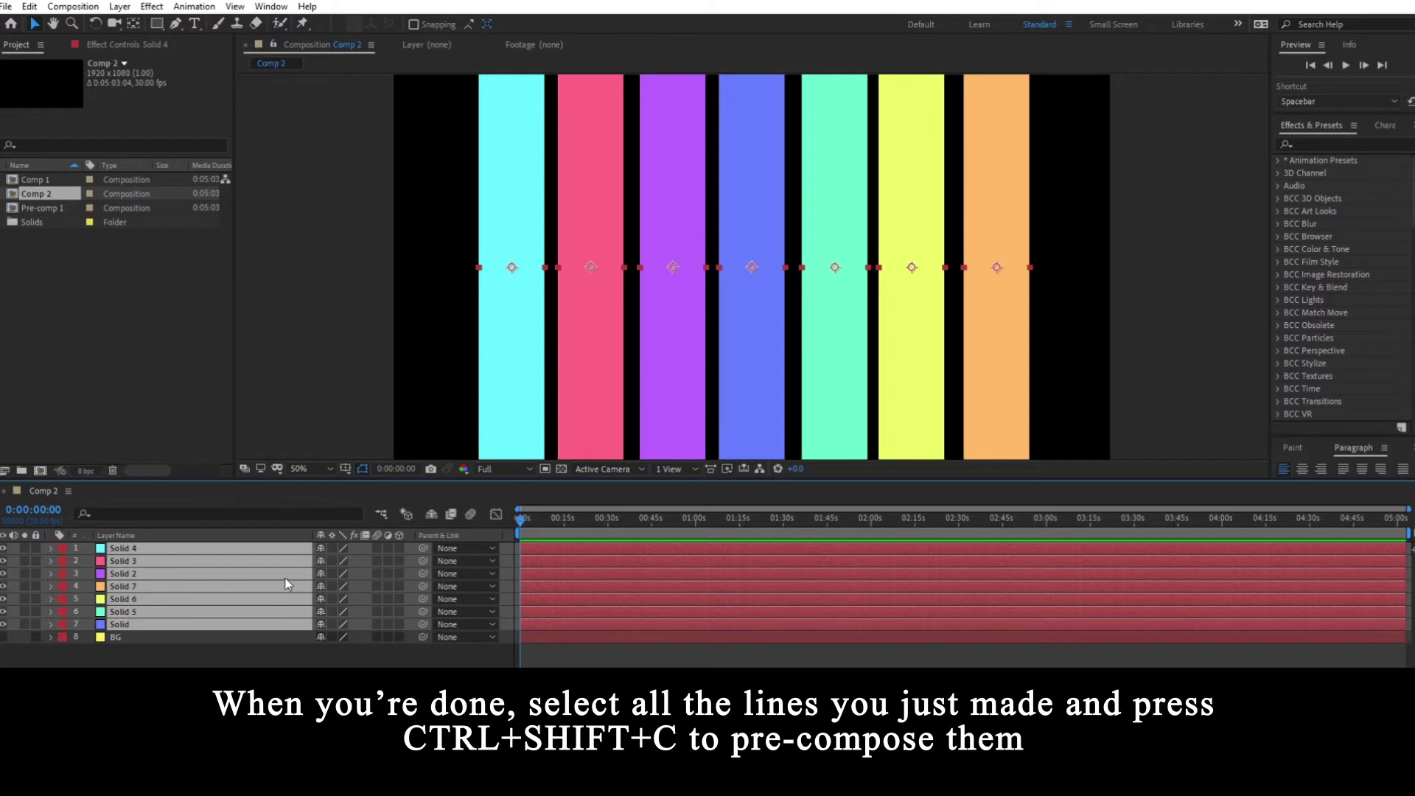
key(ctrl+shift+c)
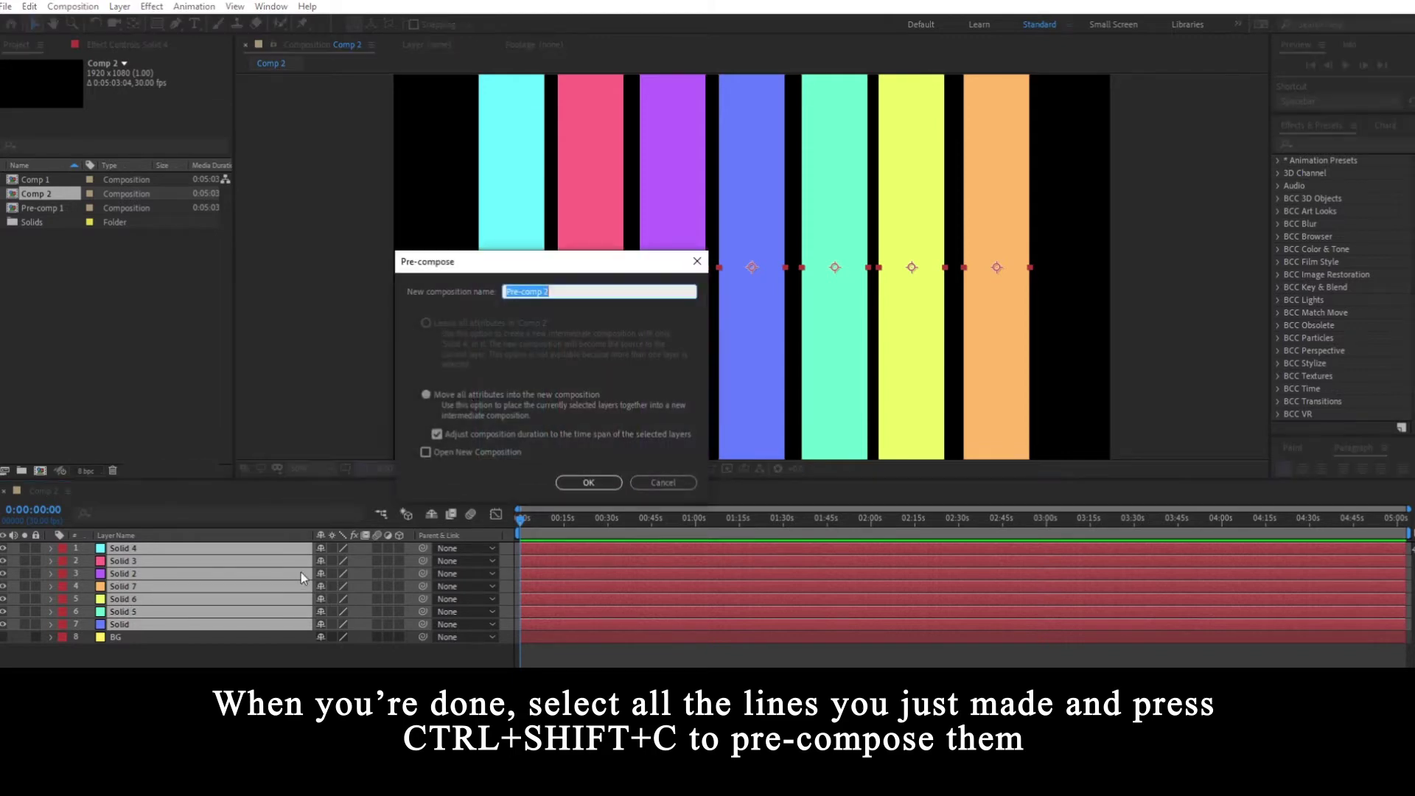
click(427, 395)
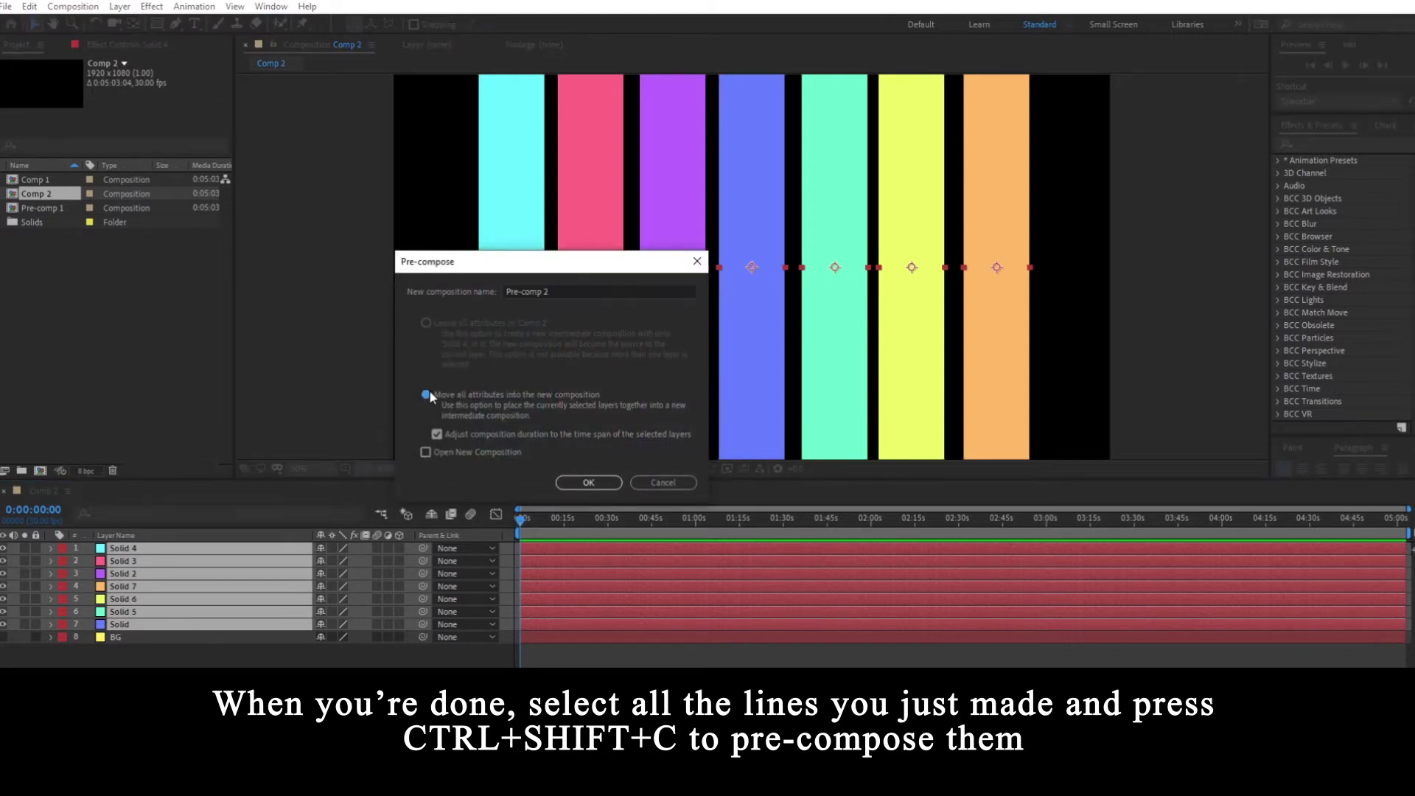
click(593, 482)
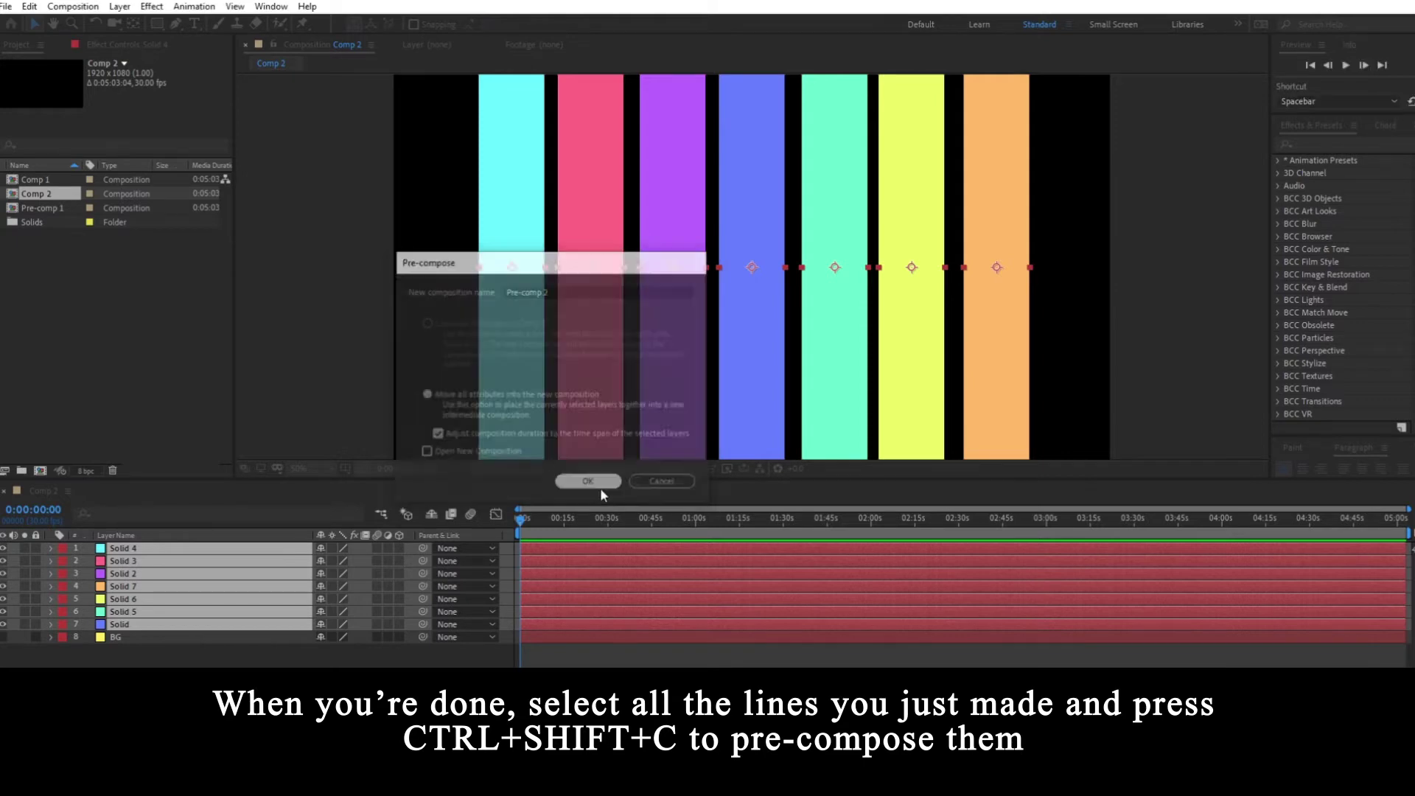
Rename the Pre-comp 2 layer to Lines.
click(230, 547)
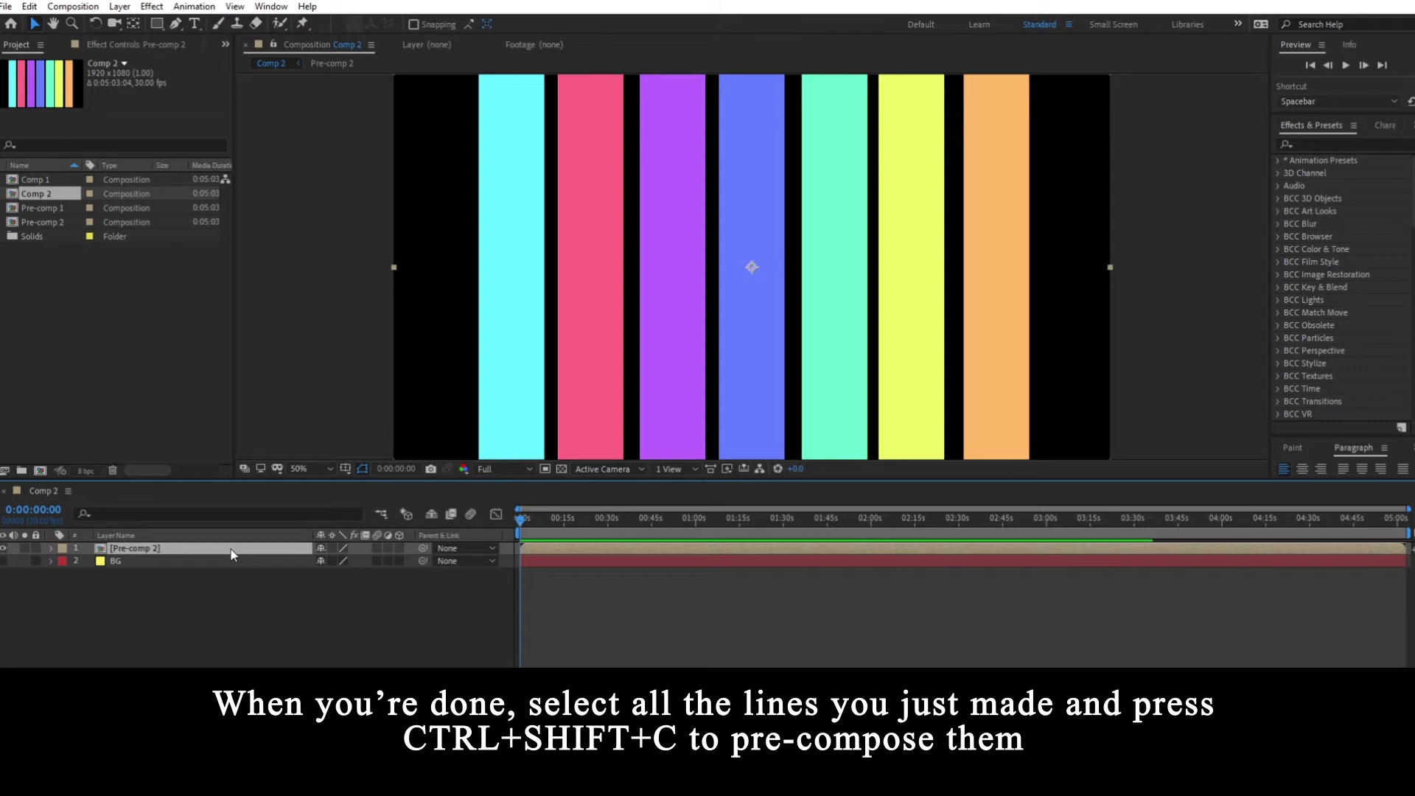
key(Return)
text(Lines)
key(Return)
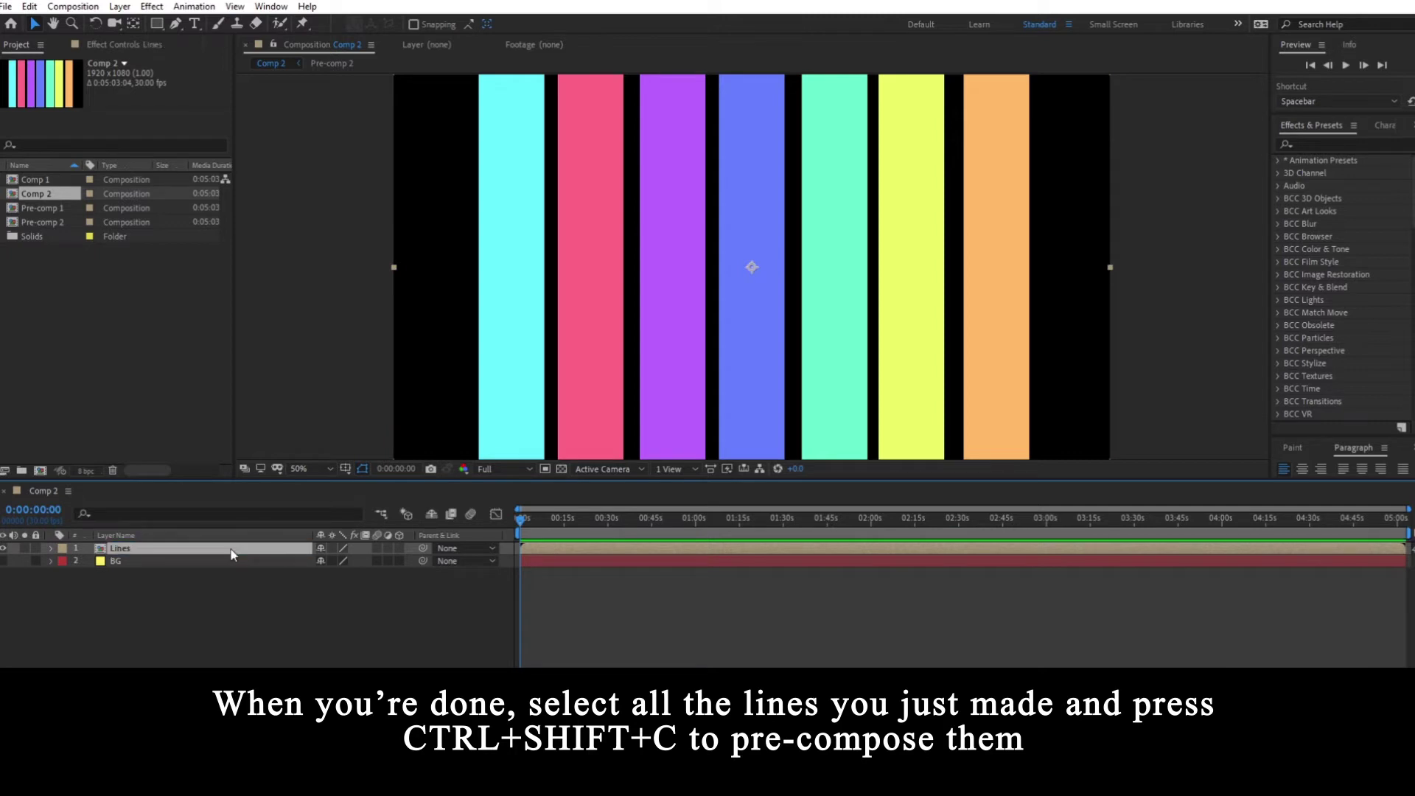
click(288, 594)
click(567, 549)
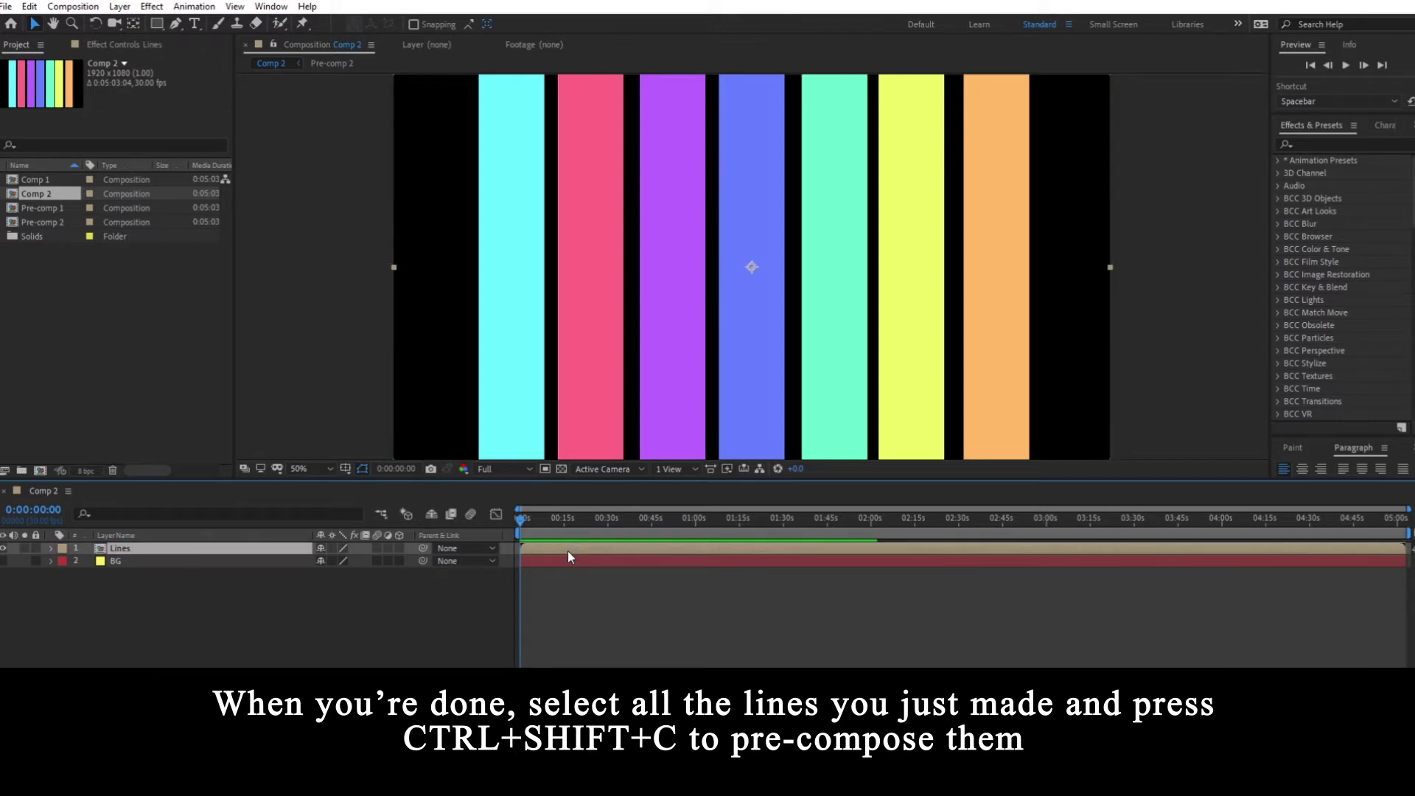
Apply Turbulent Displace to the Lines layer and turn the yellow BG layer back on.
click(1372, 146)
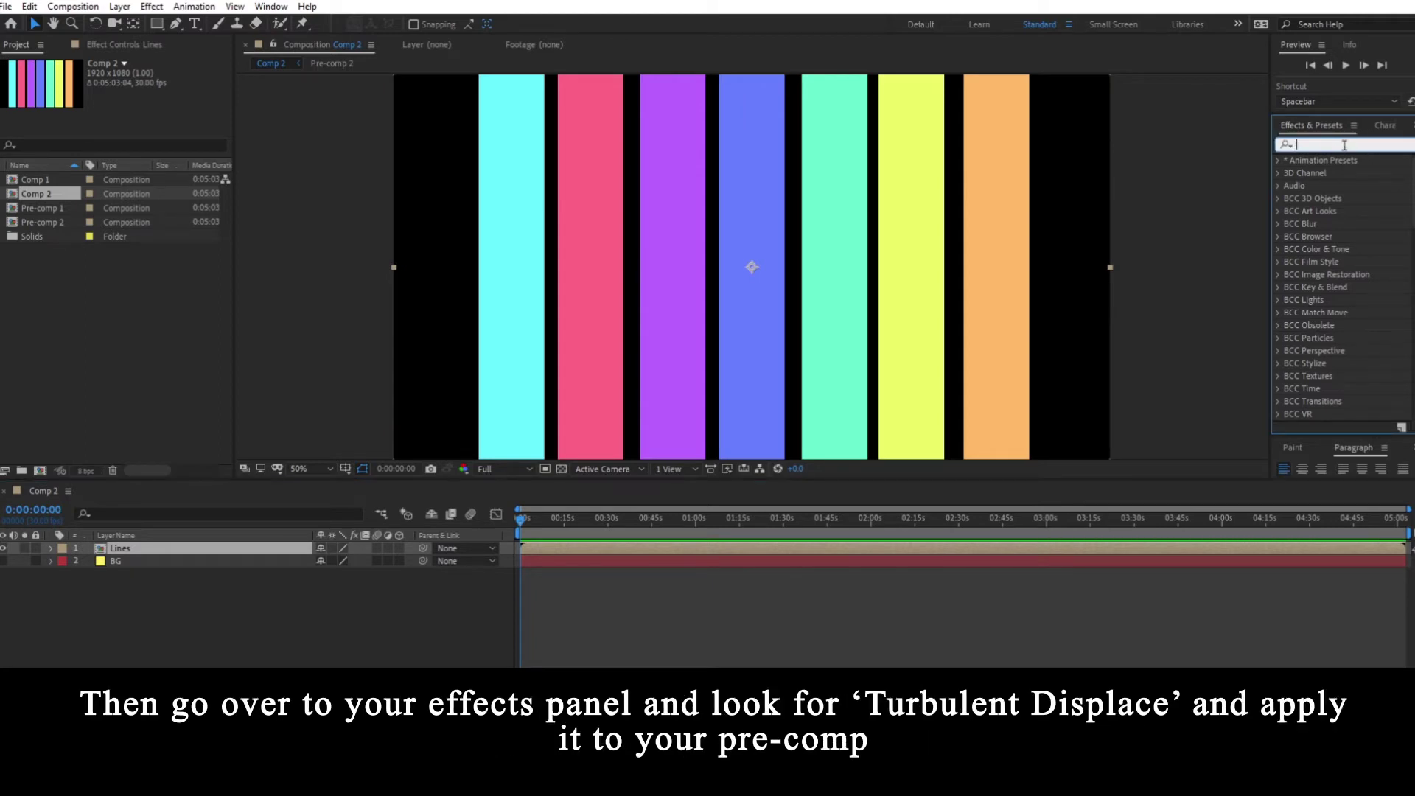
text(Turbu)
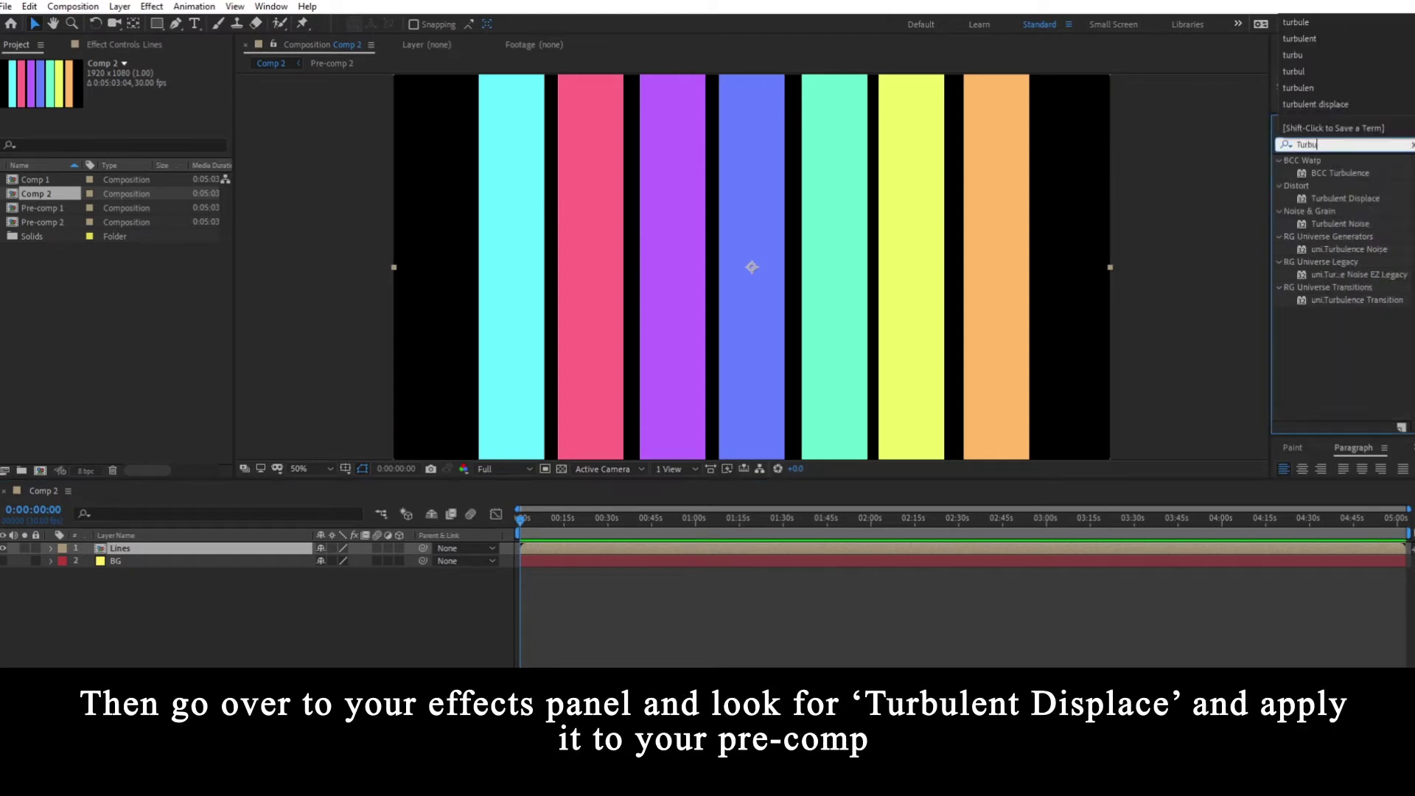
drag(1356, 202, 1367, 228)
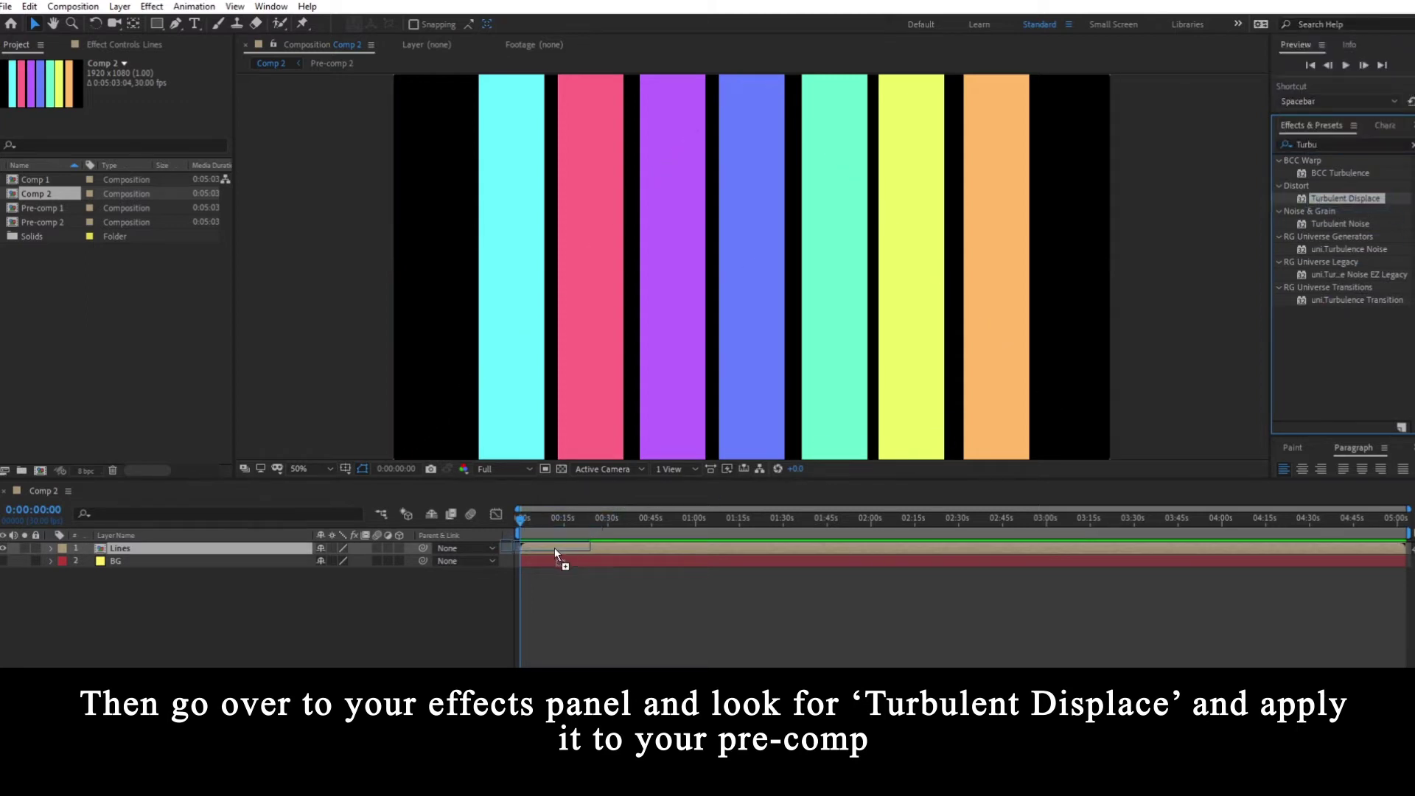
drag(1367, 229, 552, 550)
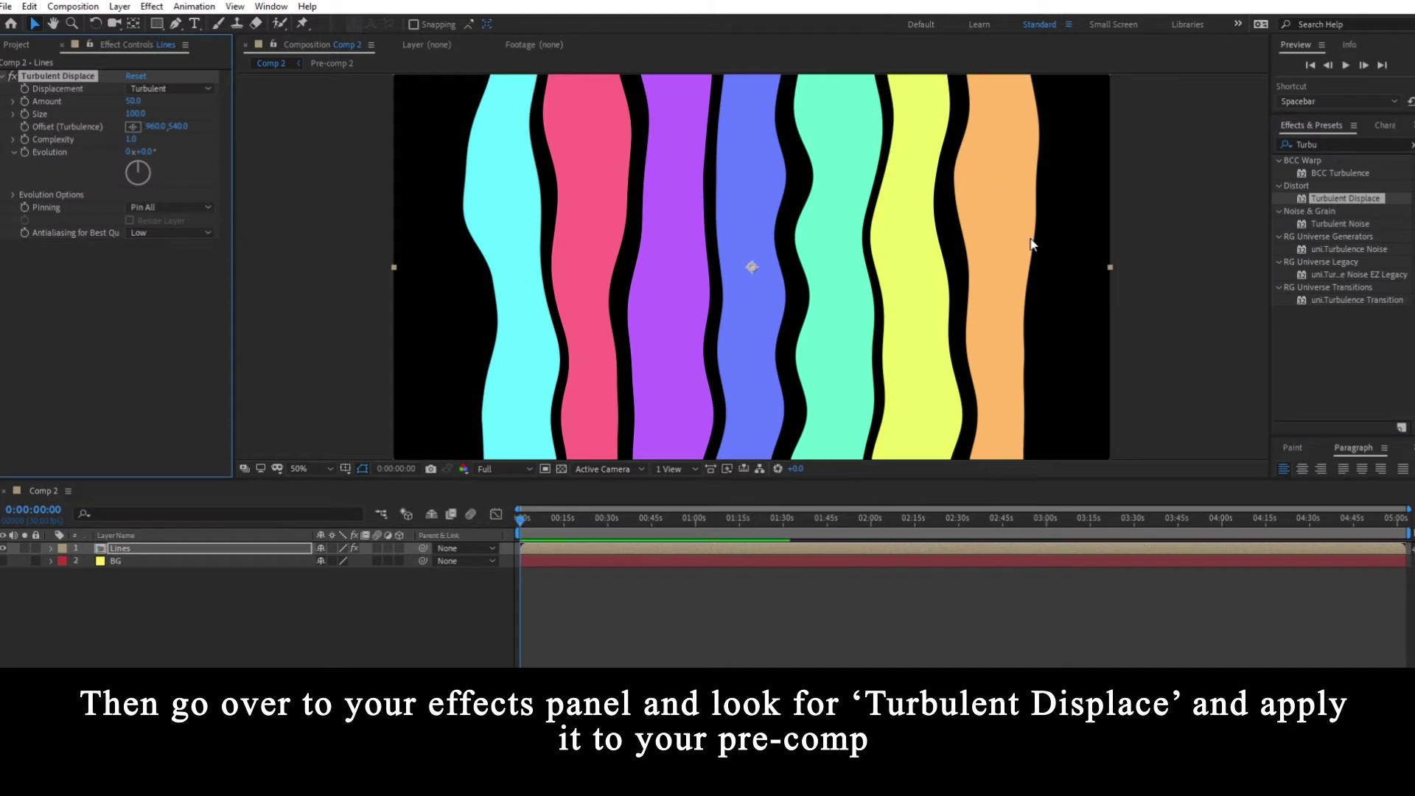
click(3, 561)
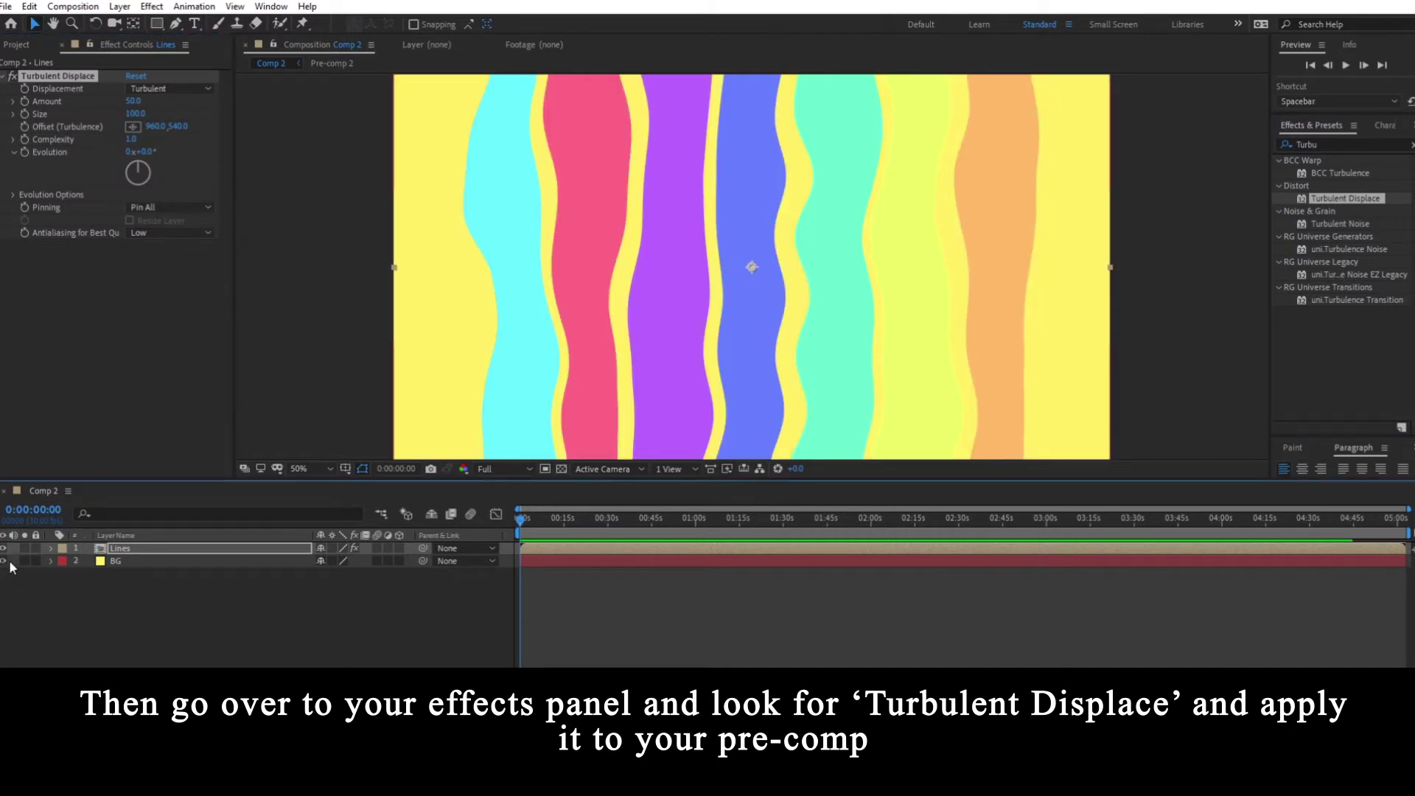
Hide BG and raise the Turbulent Displace Amount to 74.
click(4, 562)
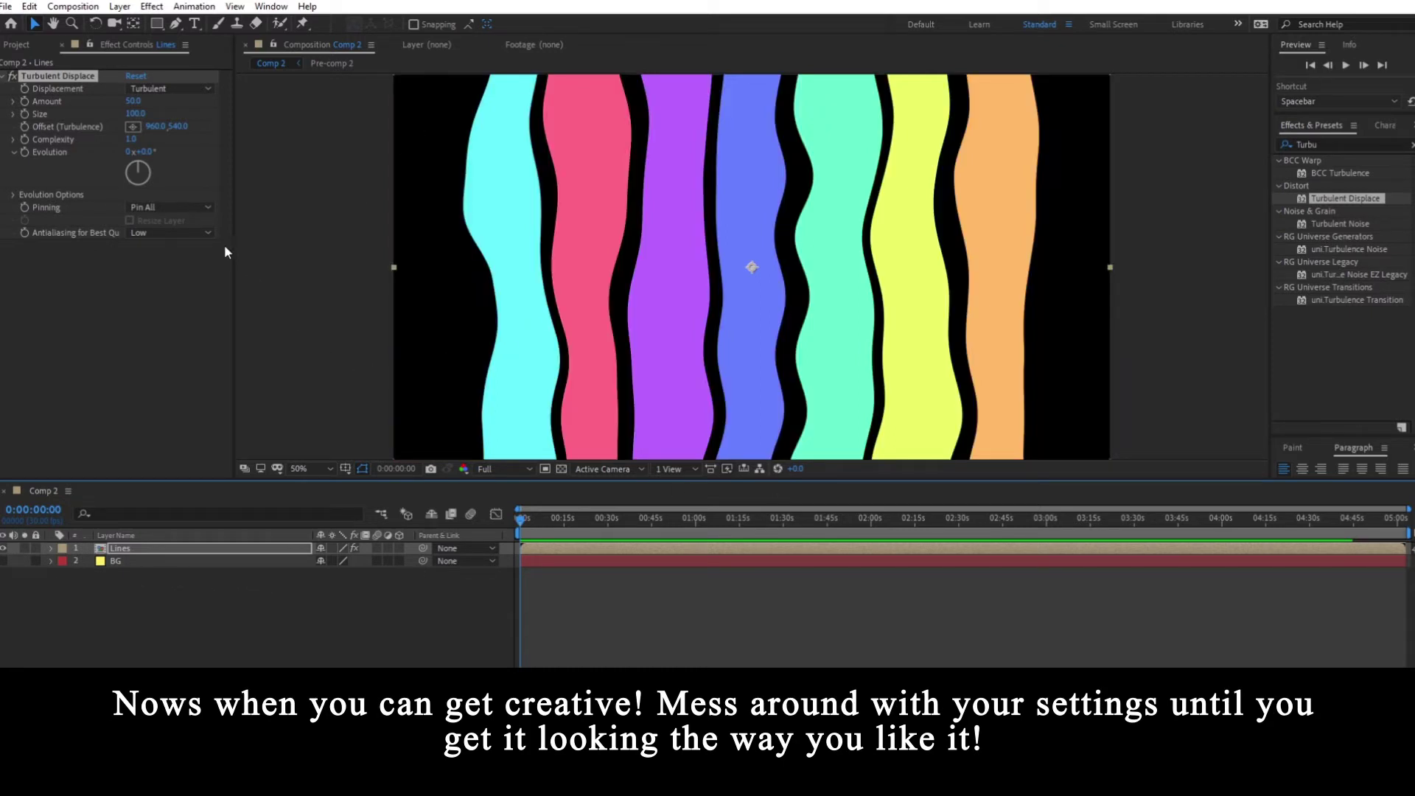
click(133, 101)
text(21)
key(Return)
mouse_move(135, 103)
mouse_down()
mouse_move(174, 103)
mouse_move(107, 120)
mouse_move(478, 535)
mouse_up()
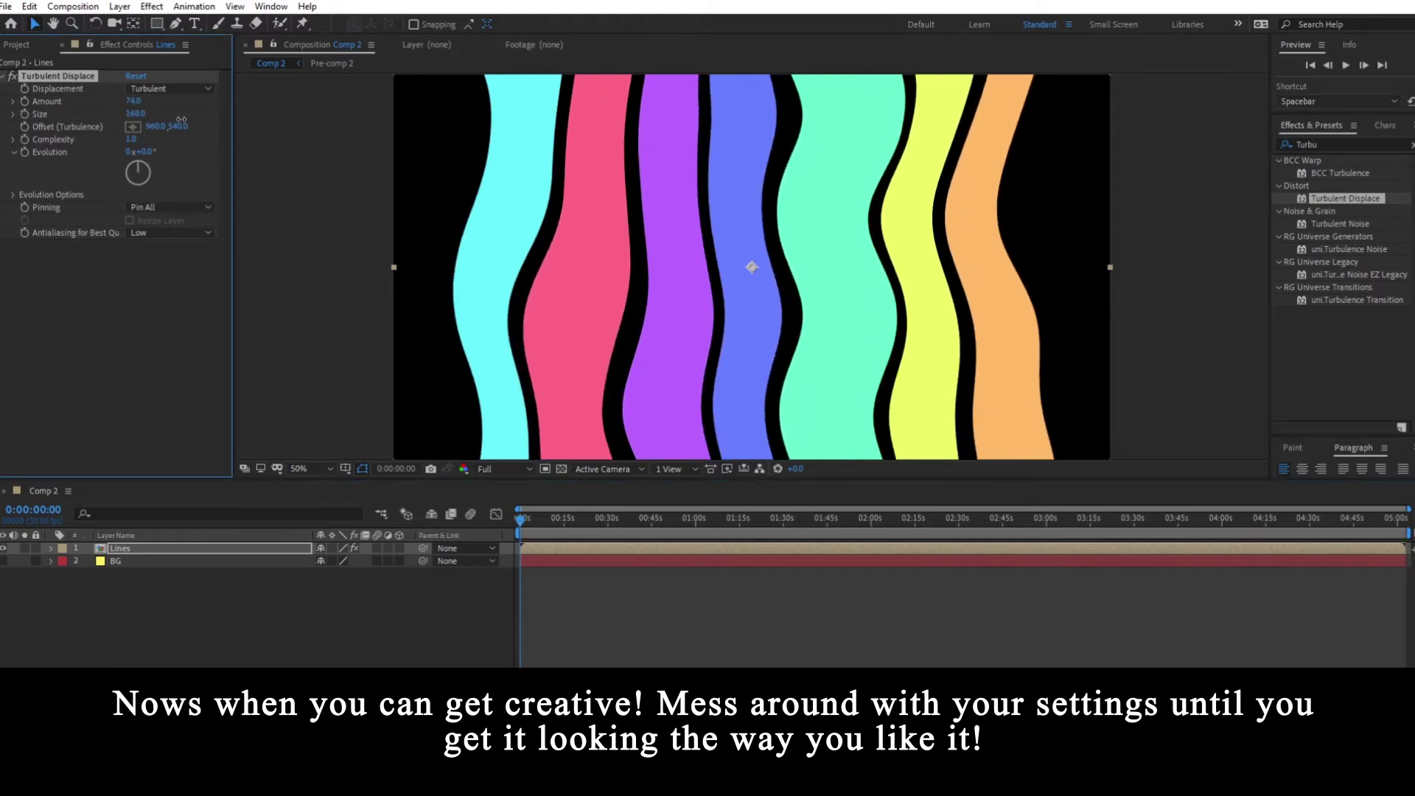
drag(140, 151, 135, 131)
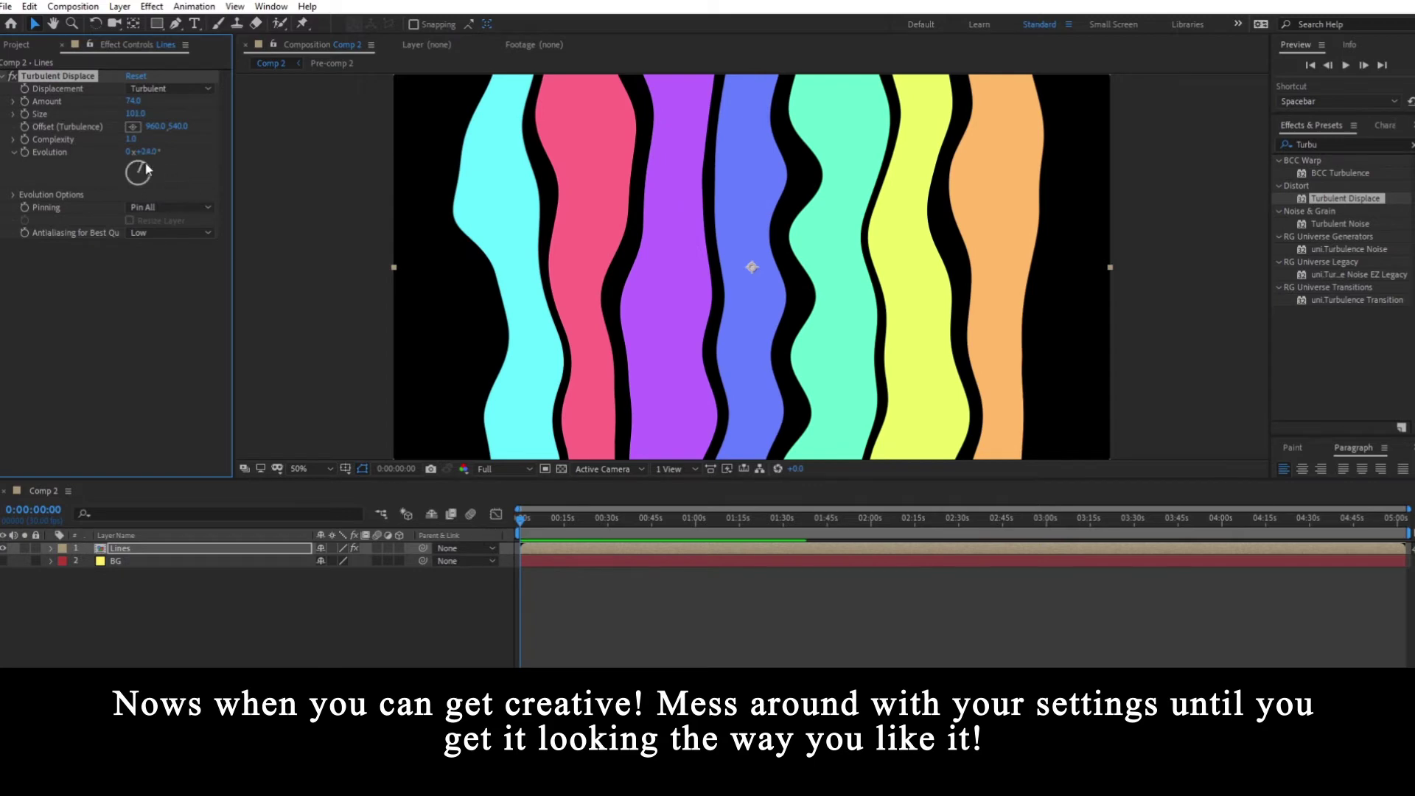
Switch the displacement type to Twist and raise Complexity to 2.3.
click(169, 89)
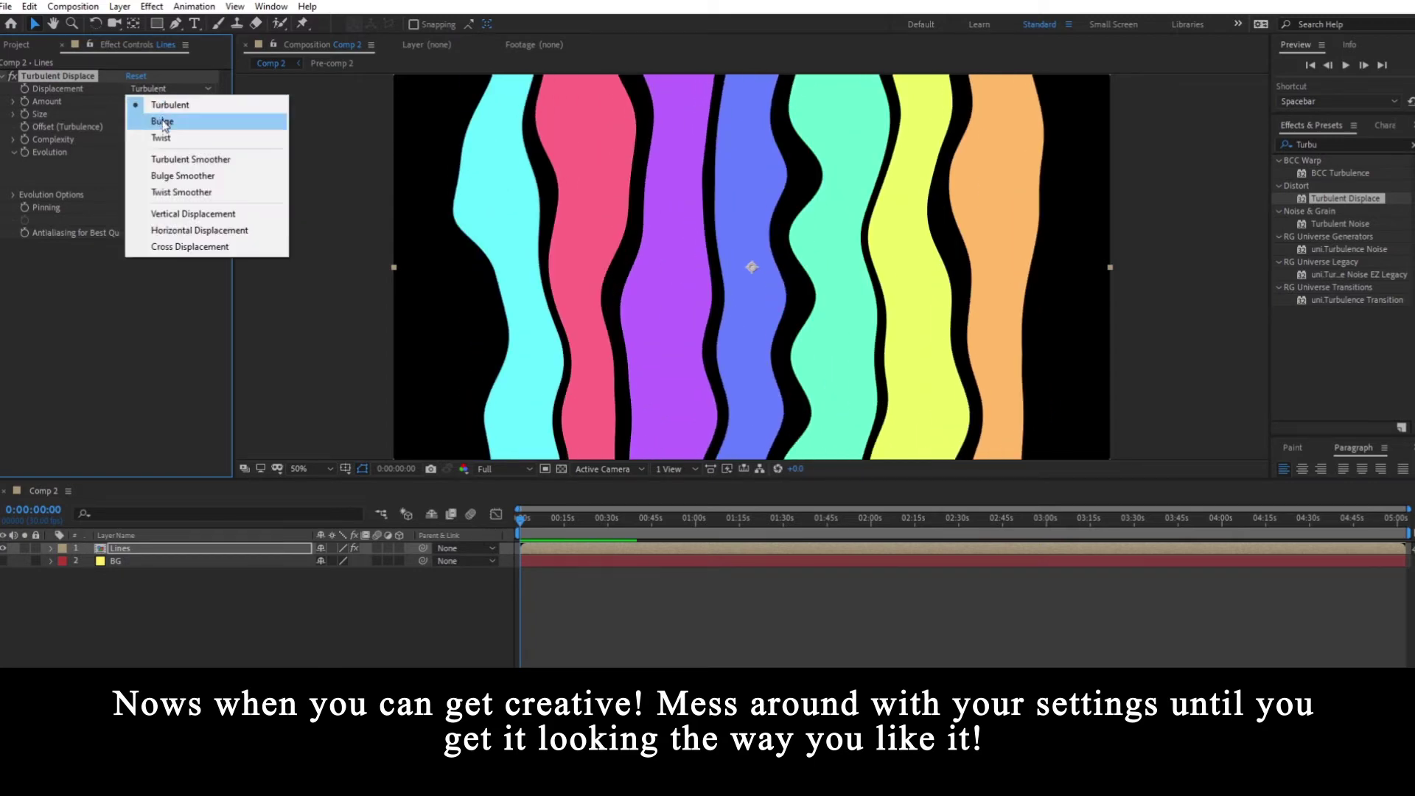
click(151, 130)
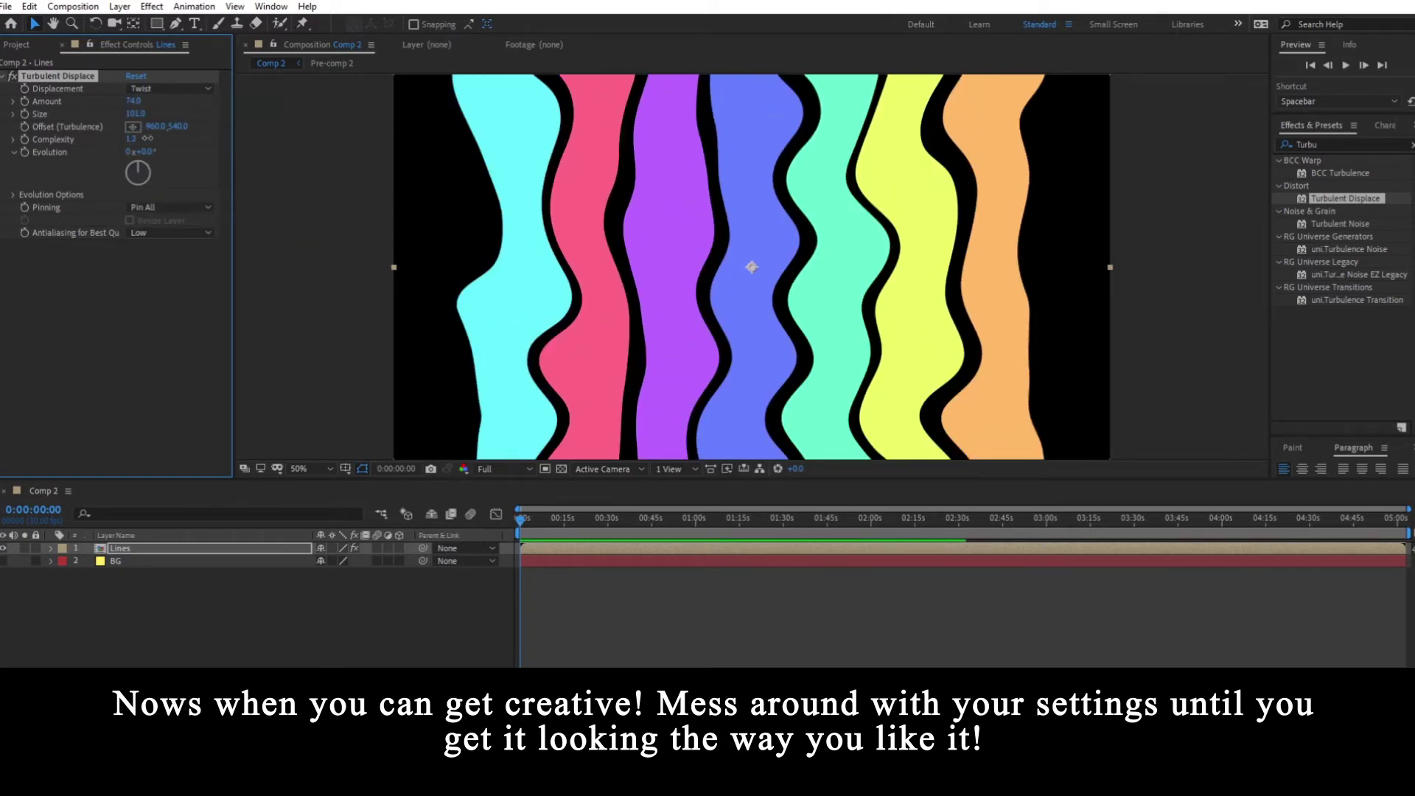
mouse_move(133, 140)
mouse_down()
mouse_move(286, 151)
mouse_move(226, 162)
mouse_move(255, 163)
mouse_up()
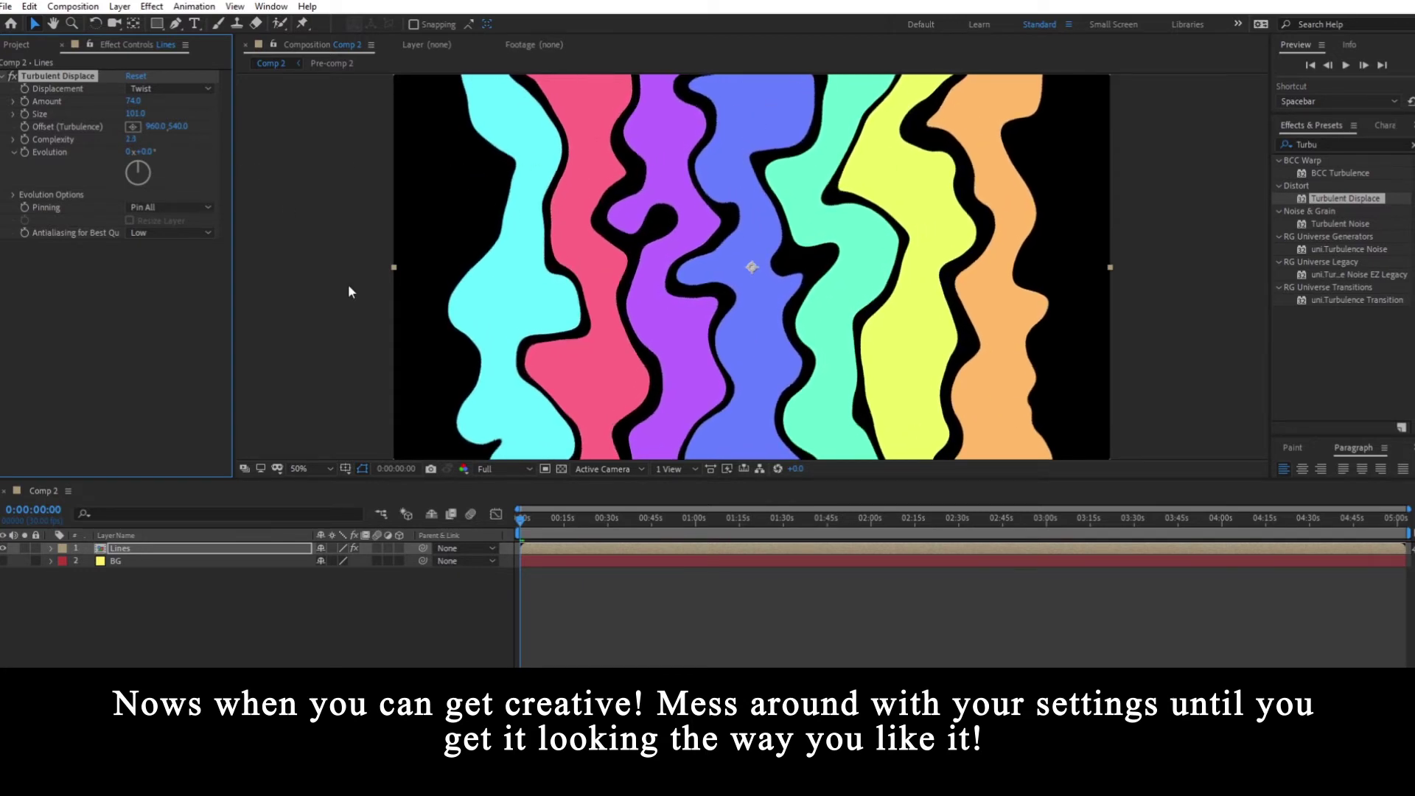
mouse_move(147, 171)
mouse_down()
mouse_move(130, 197)
mouse_move(150, 205)
mouse_move(156, 184)
mouse_up()
Drive Evolution with the expression time*50 and preview the wriggling stripes.
key(ctrl+z)
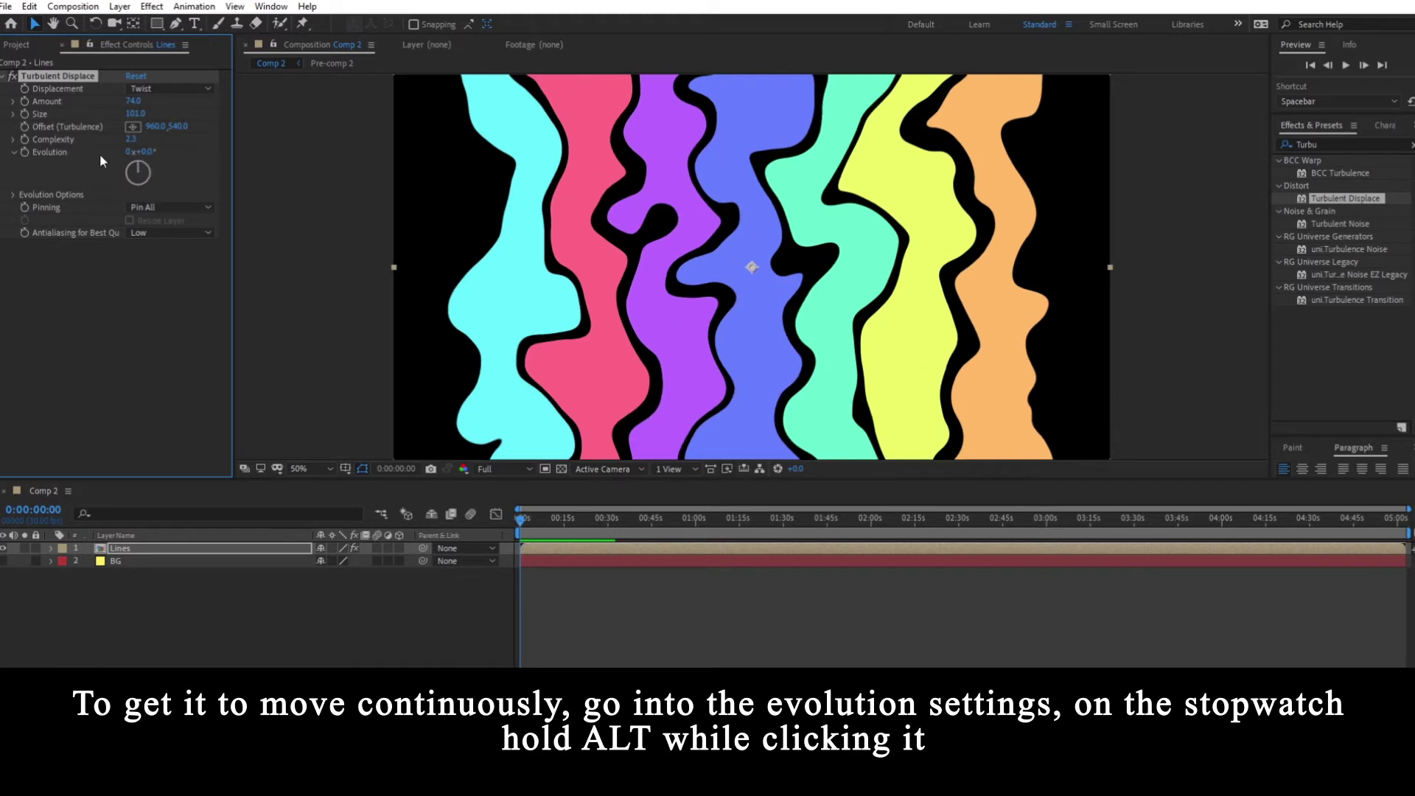
alt+click(25, 152)
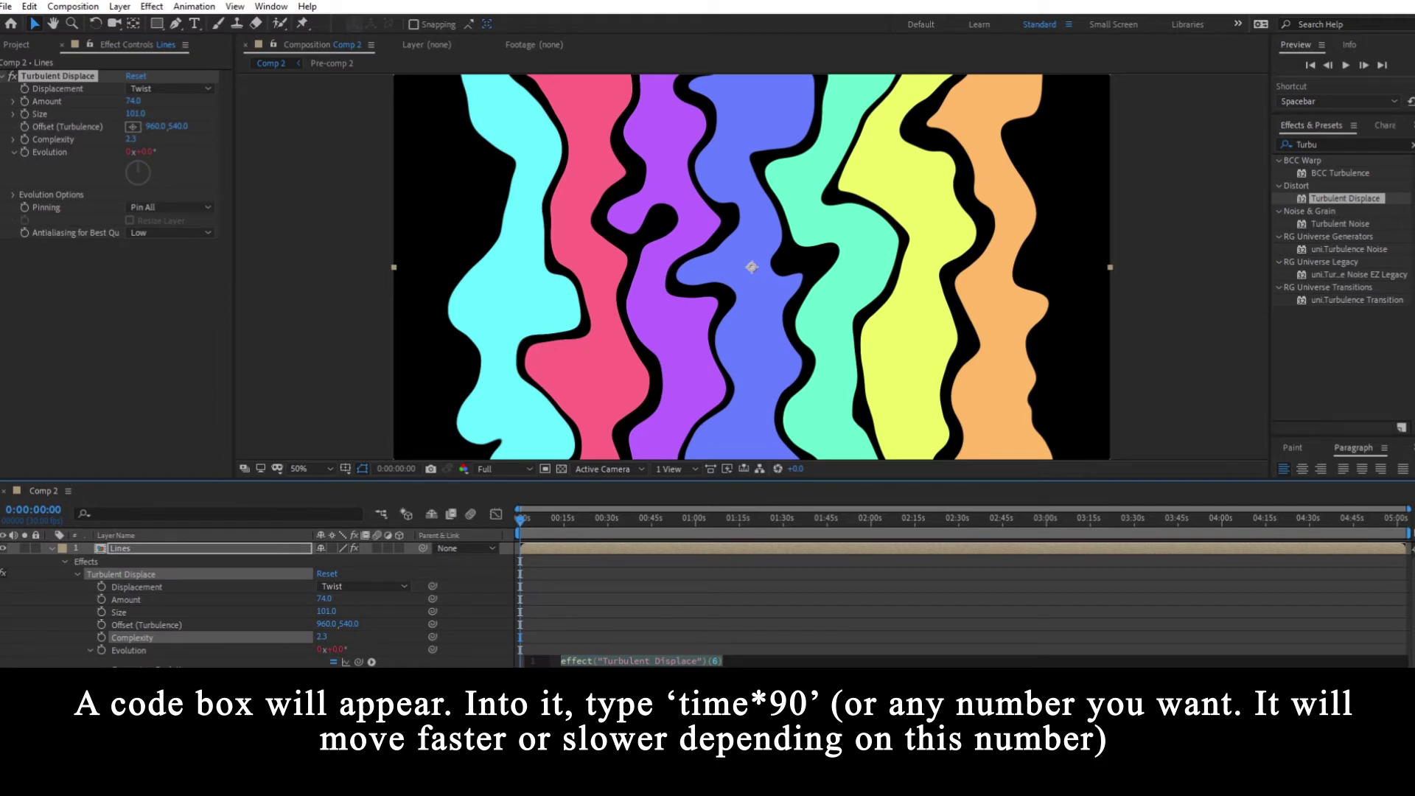
text(time)
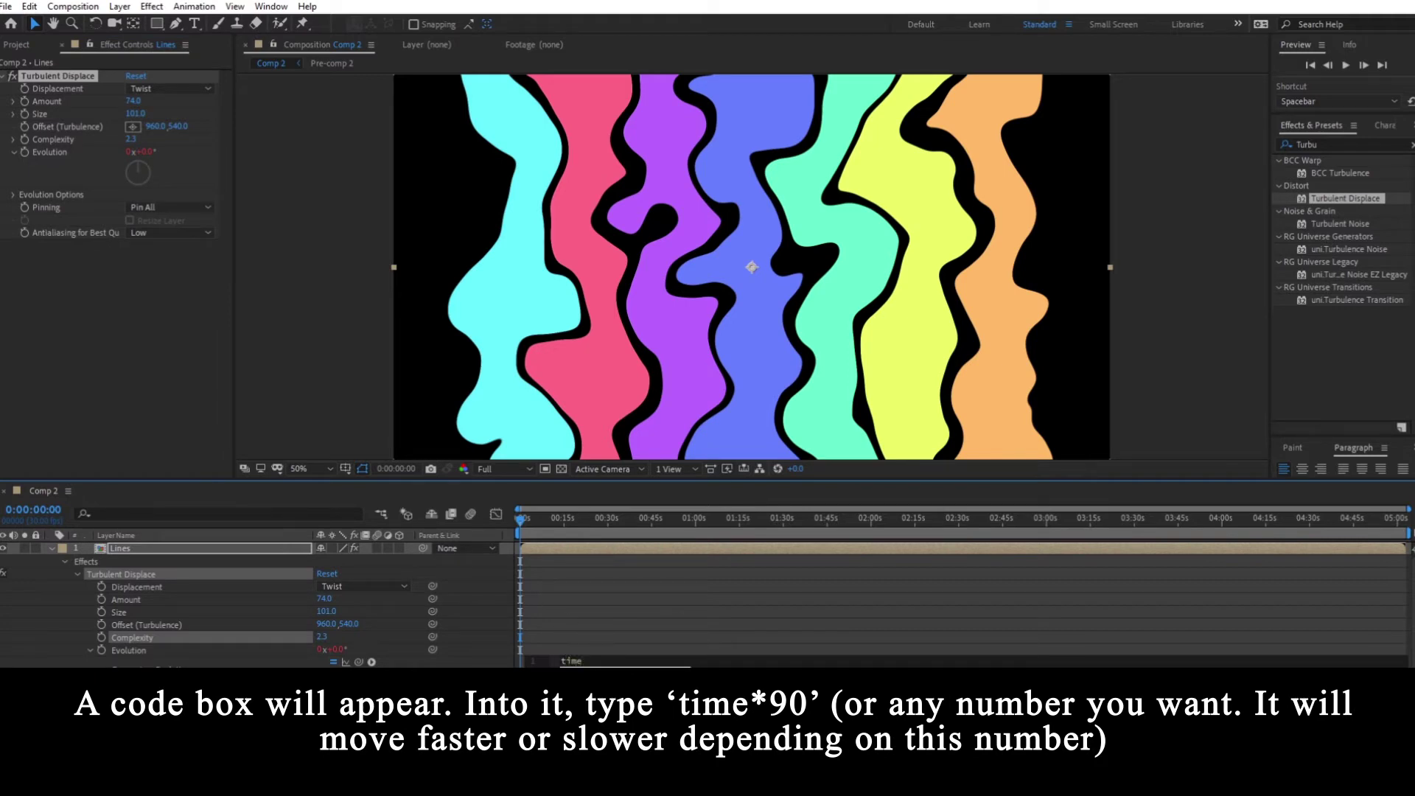
text(*)
click(624, 613)
key(space)
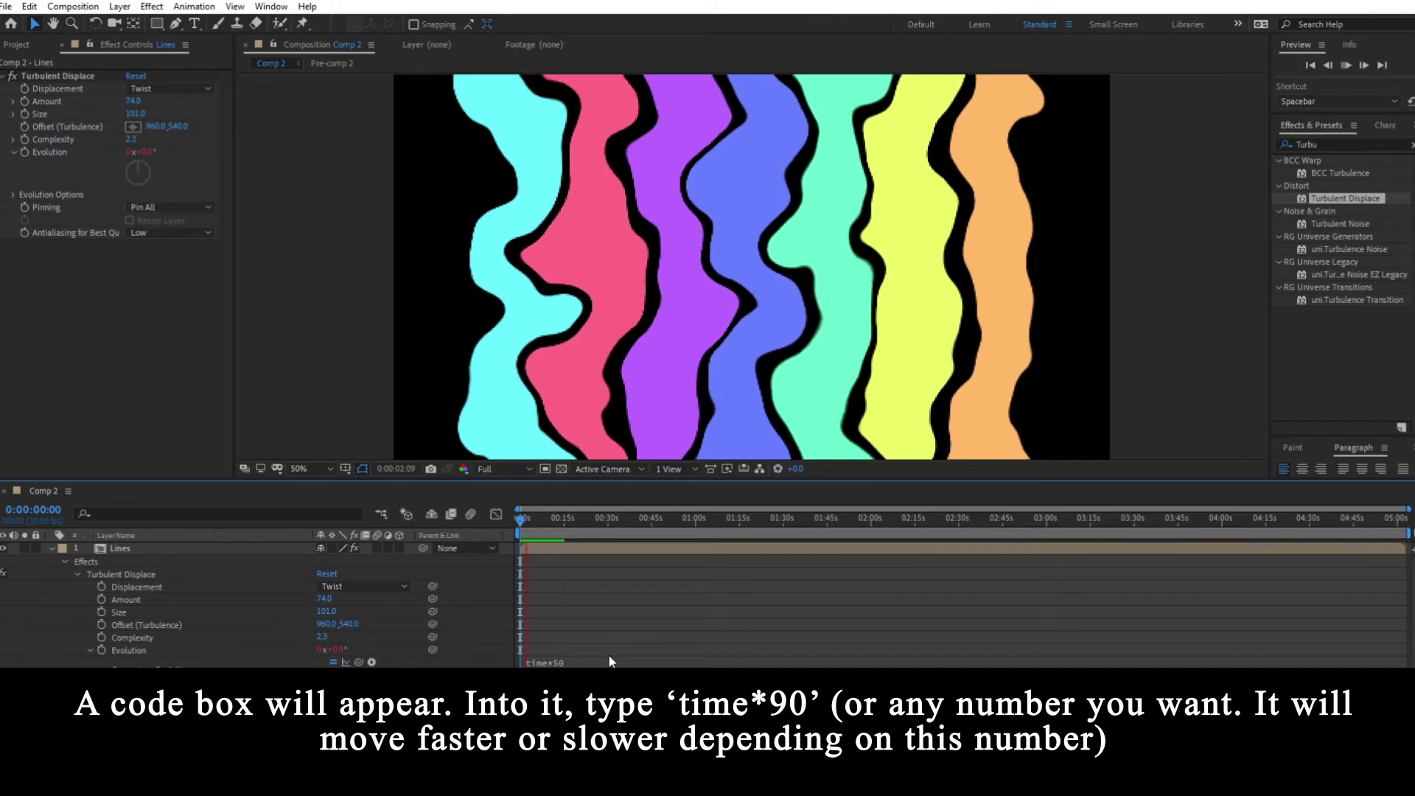
click(540, 525)
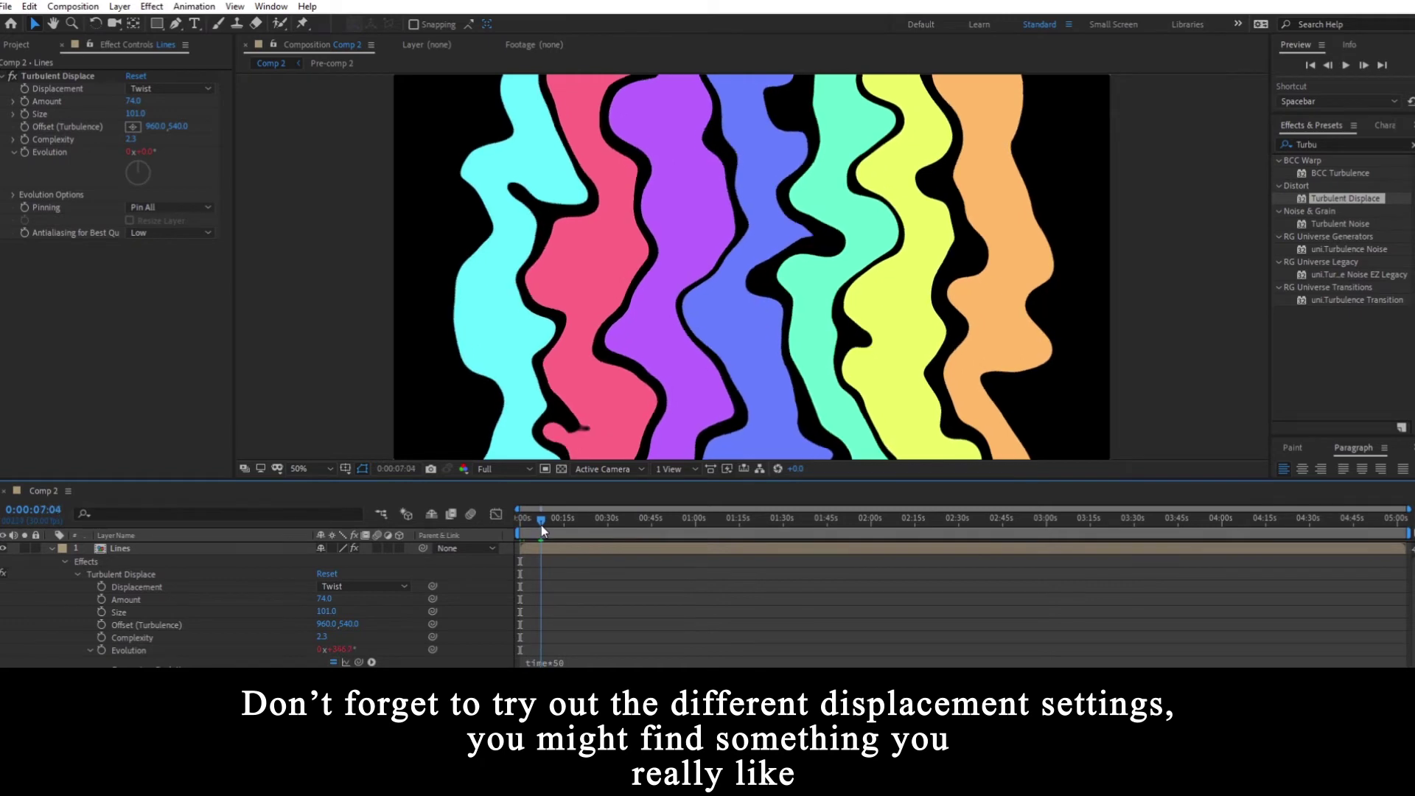
Try antialiasing quality High, then set it back to Low.
drag(541, 525, 541, 524)
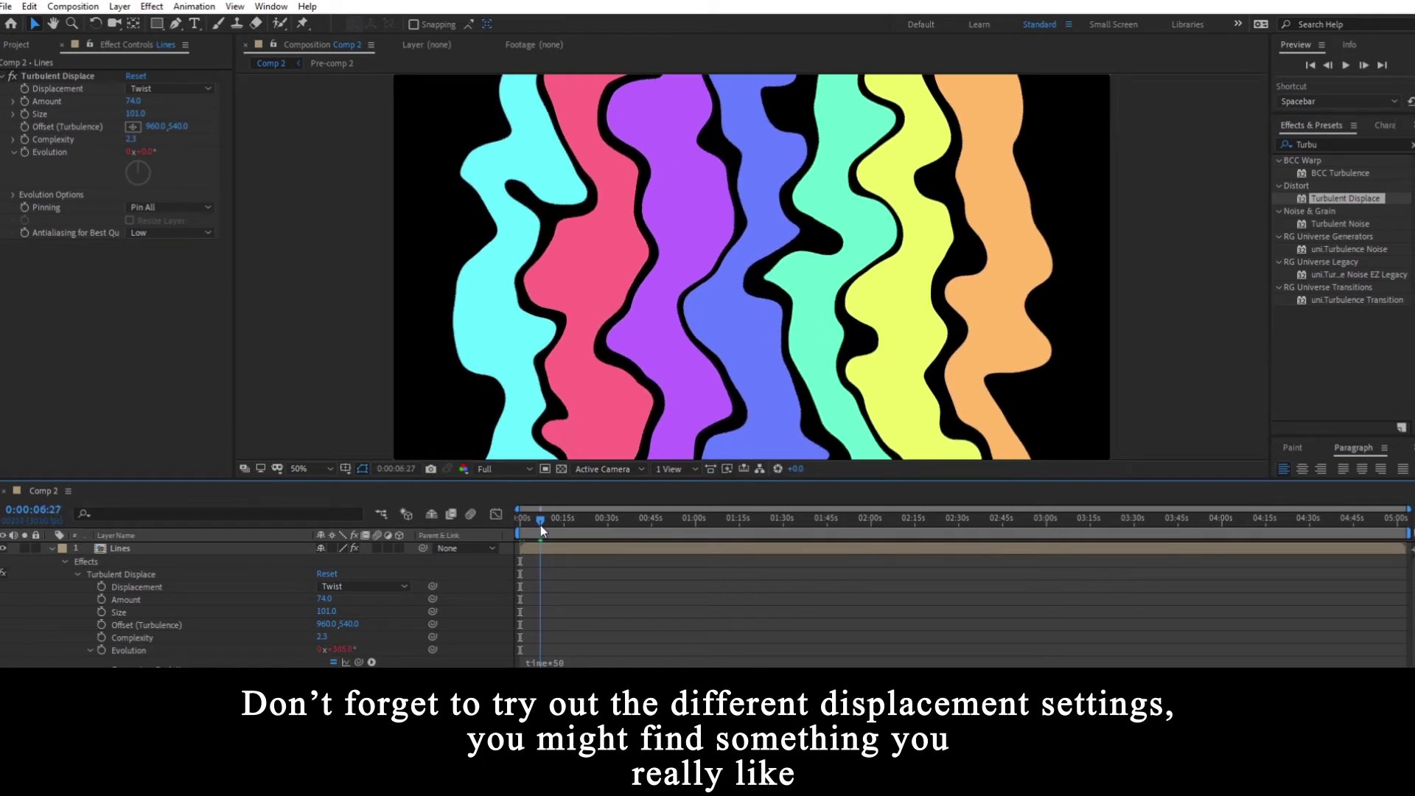
click(167, 231)
click(157, 264)
click(152, 235)
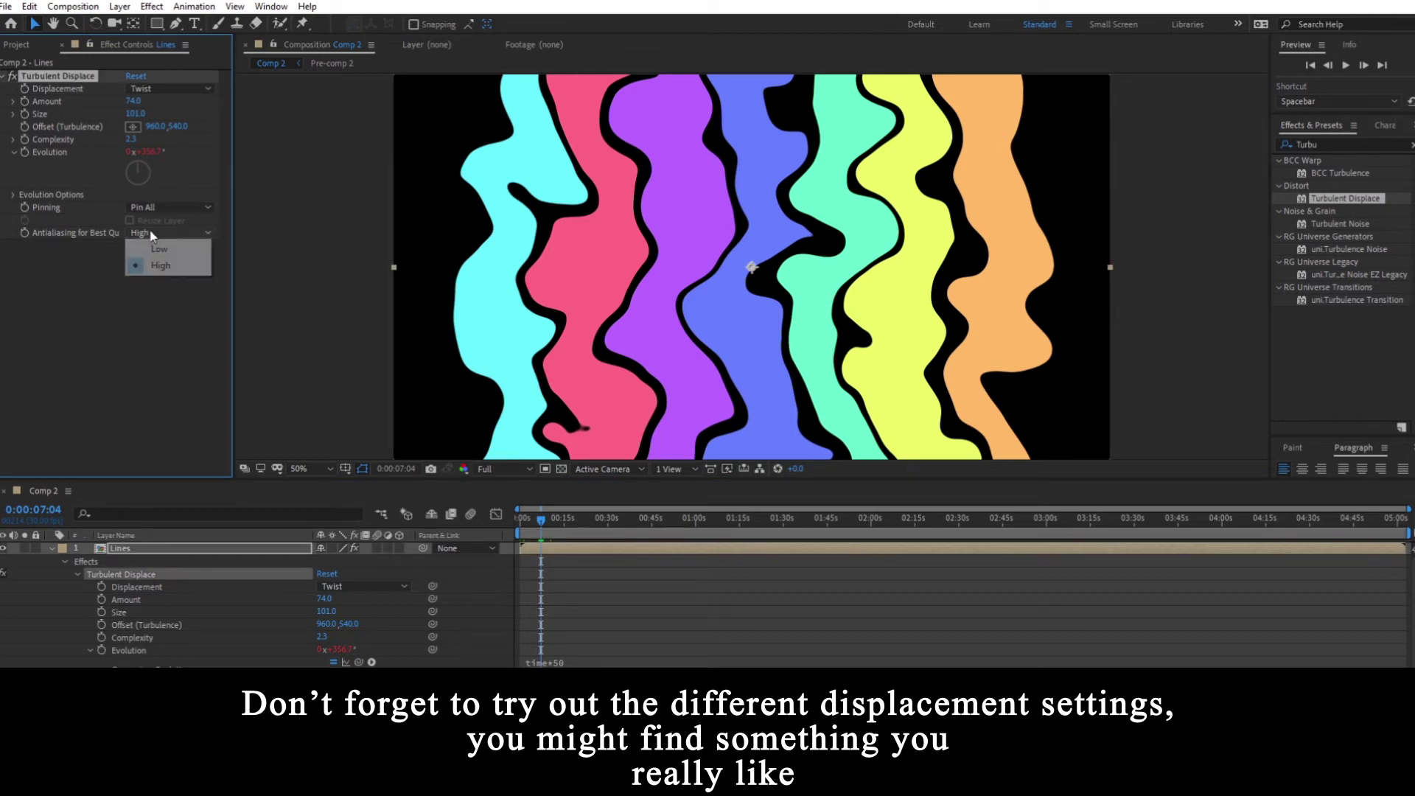
click(160, 248)
click(51, 549)
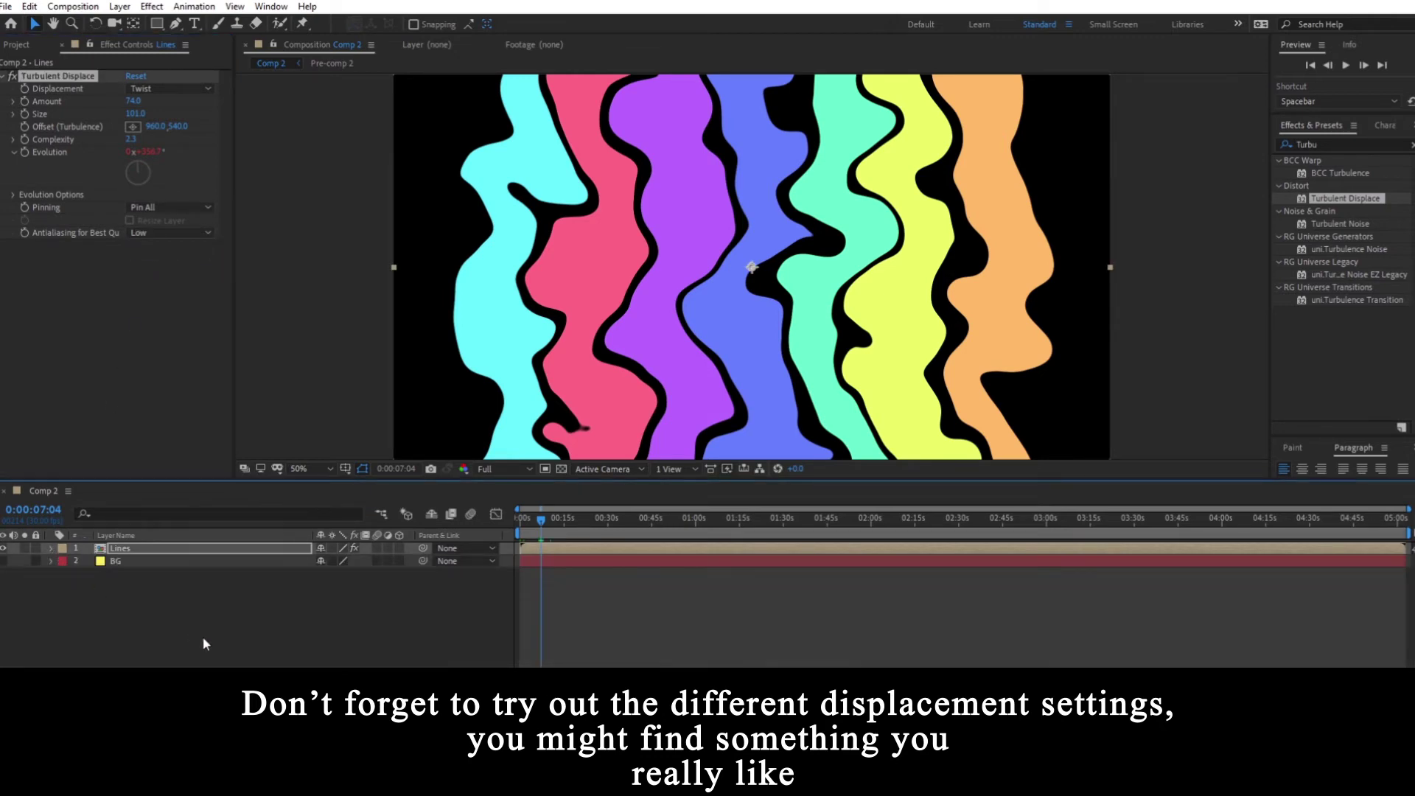
click(206, 644)
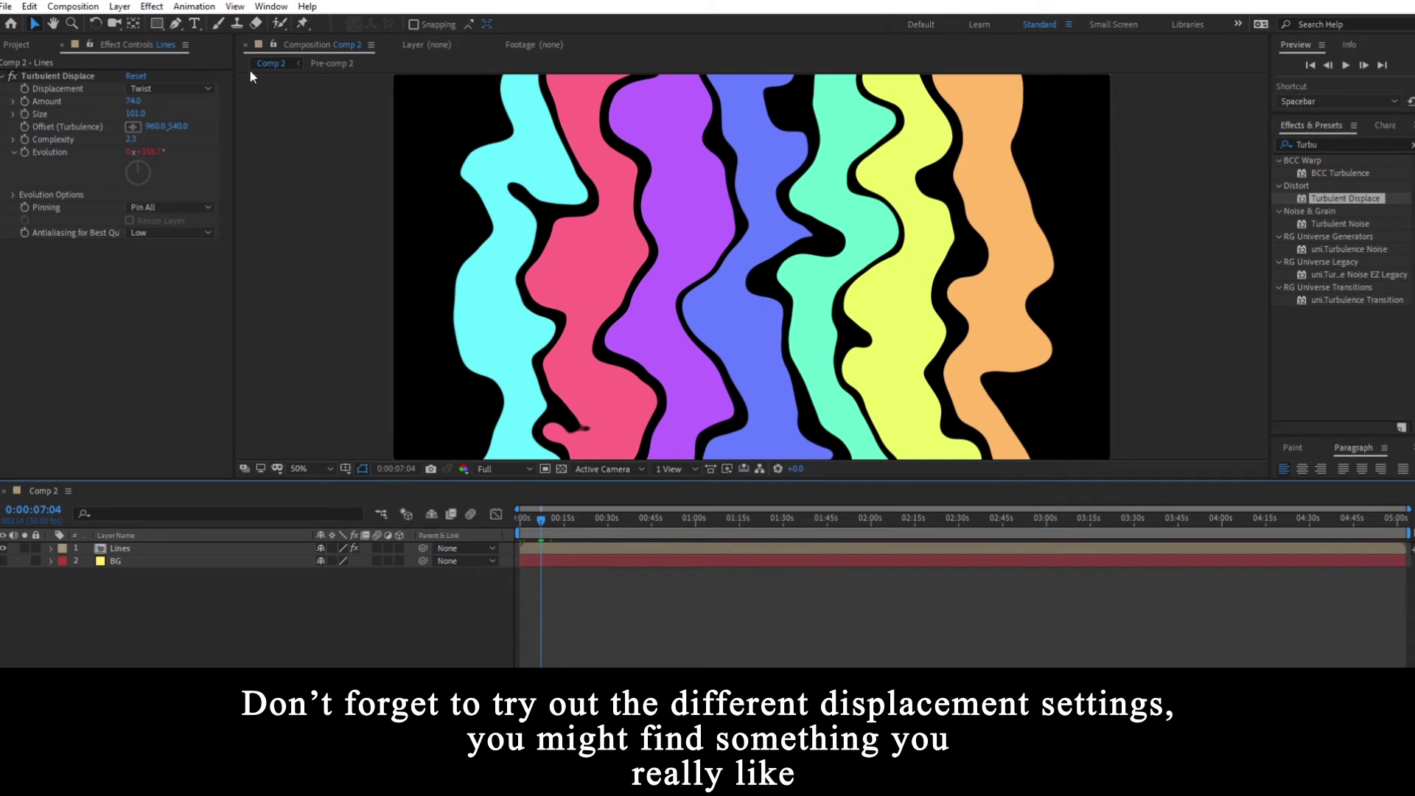
Compare Turbulent Smoother, Bulge Smoother, Twist Smoother, Vertical and Horizontal displacement types.
click(169, 87)
click(174, 156)
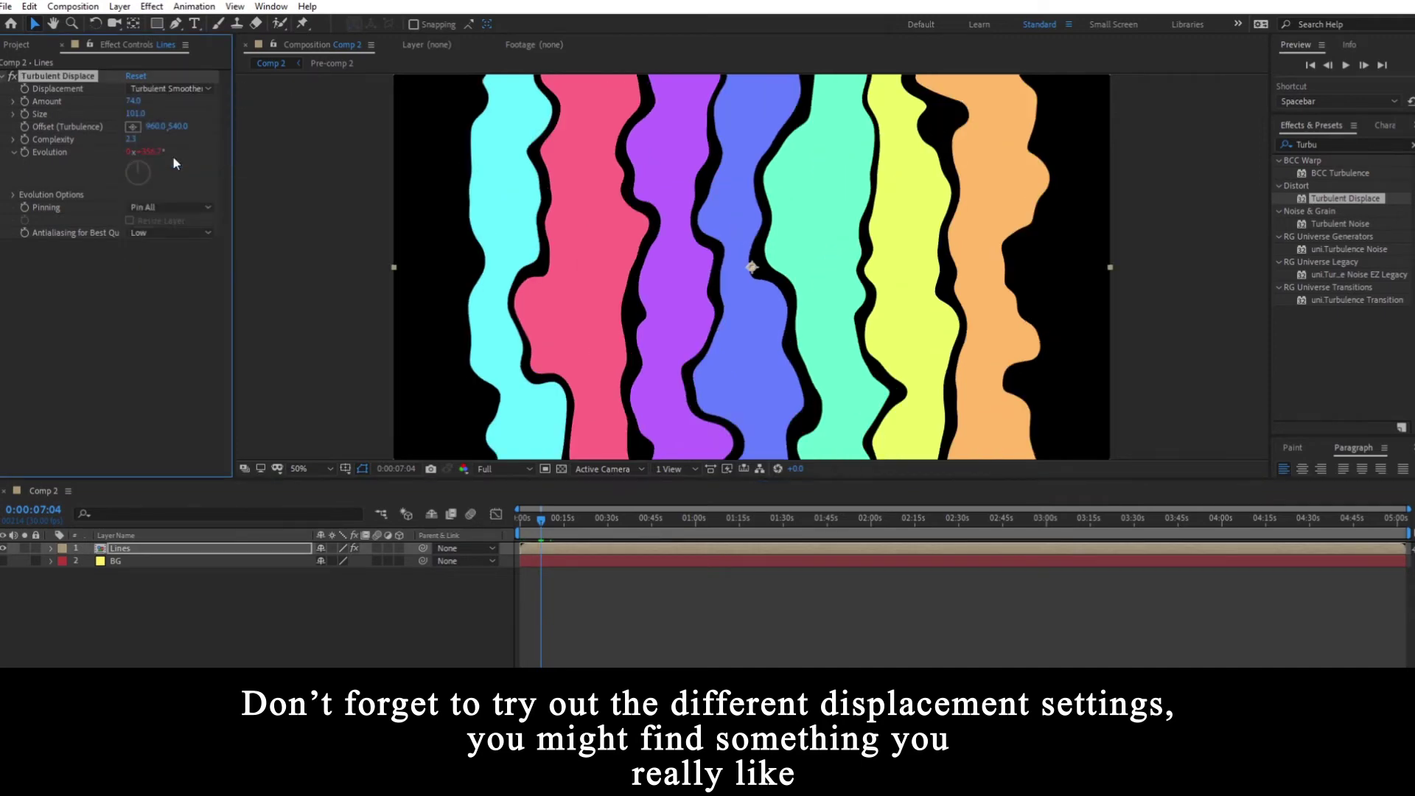
click(184, 89)
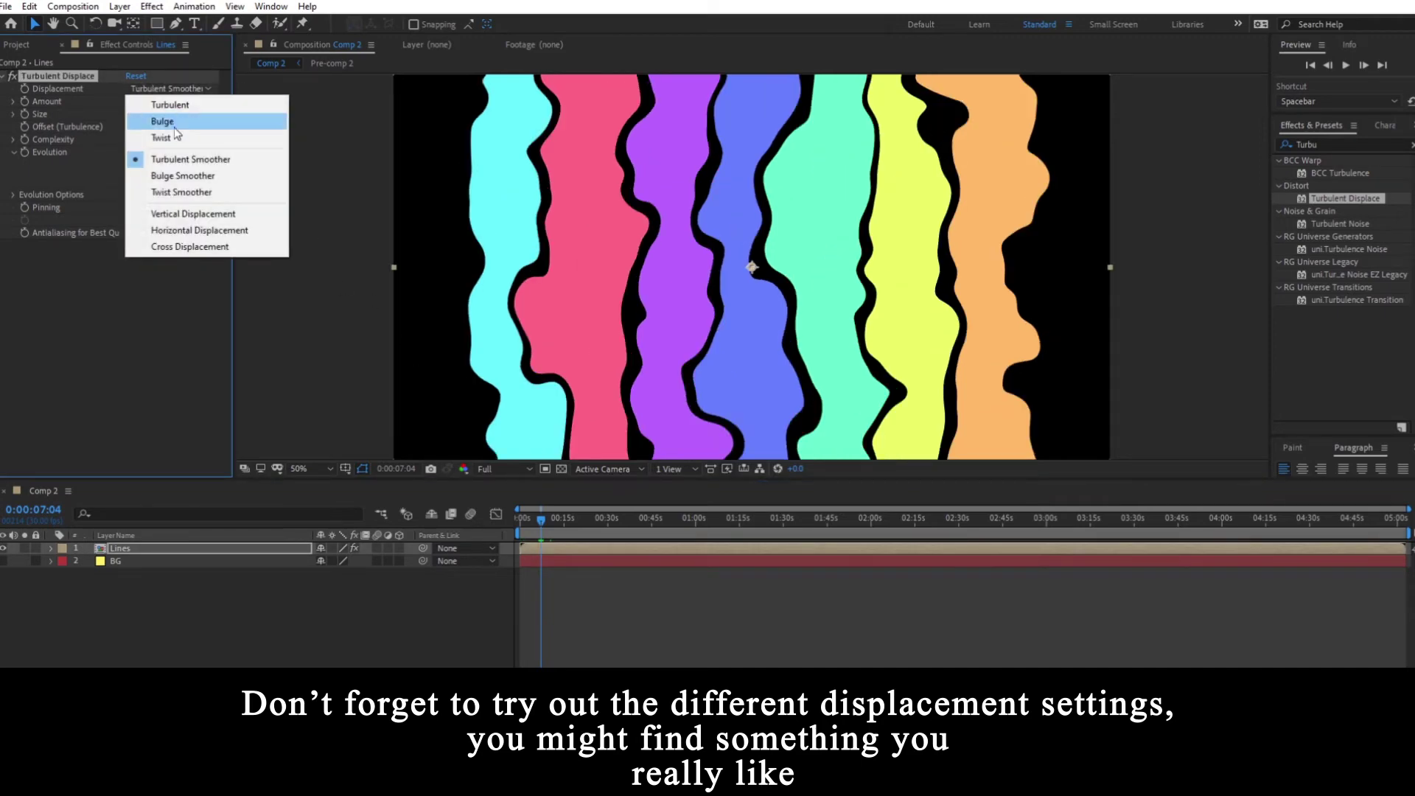
click(178, 178)
click(148, 89)
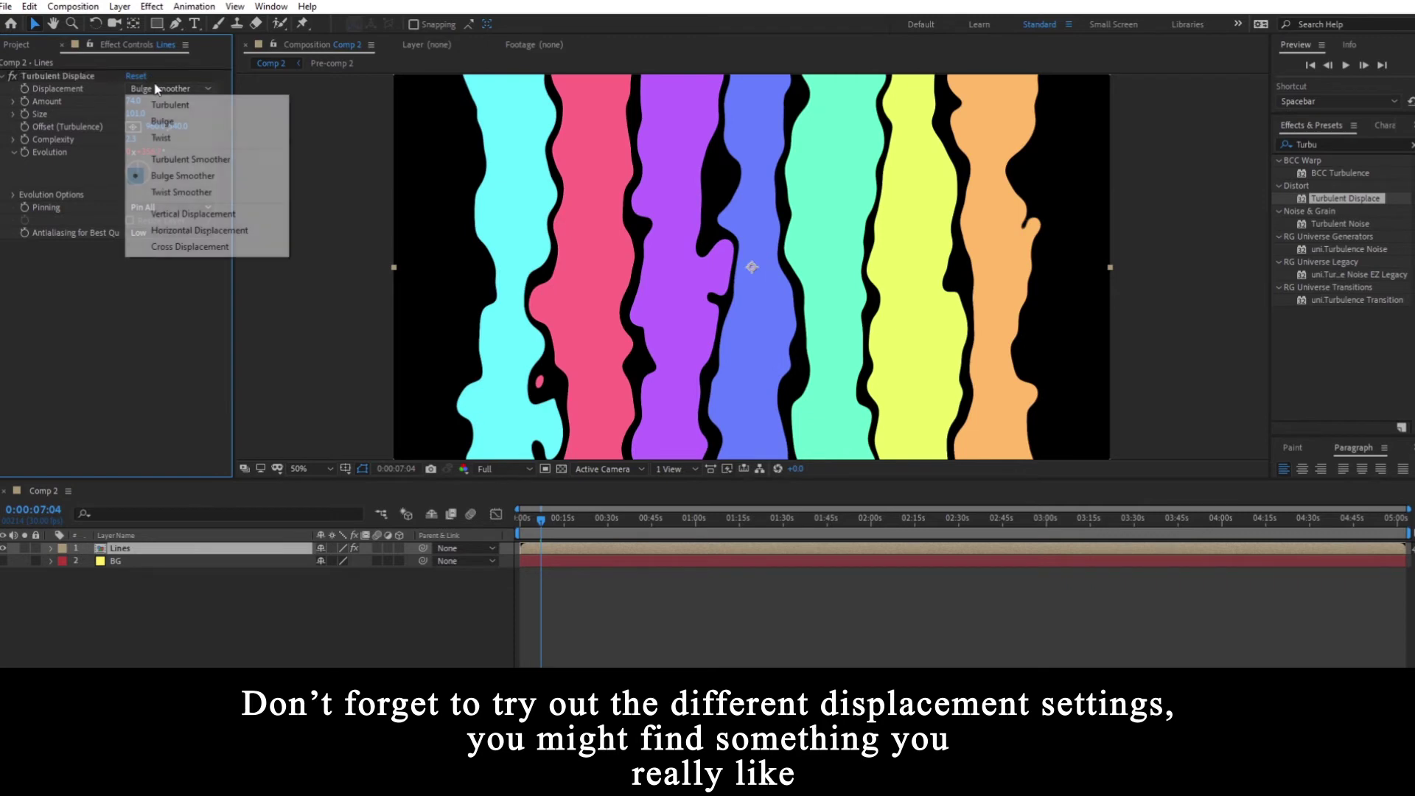
click(172, 177)
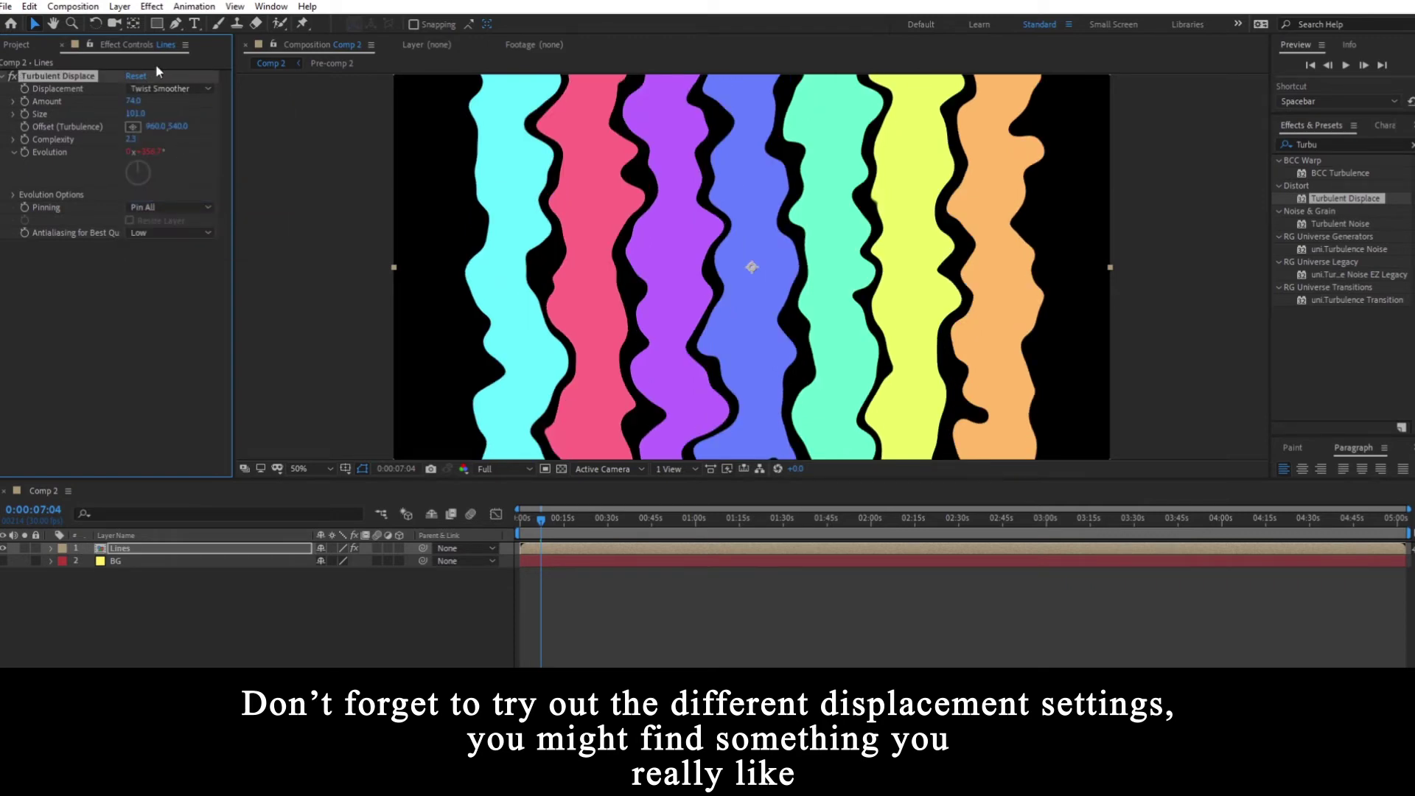
click(169, 89)
click(169, 215)
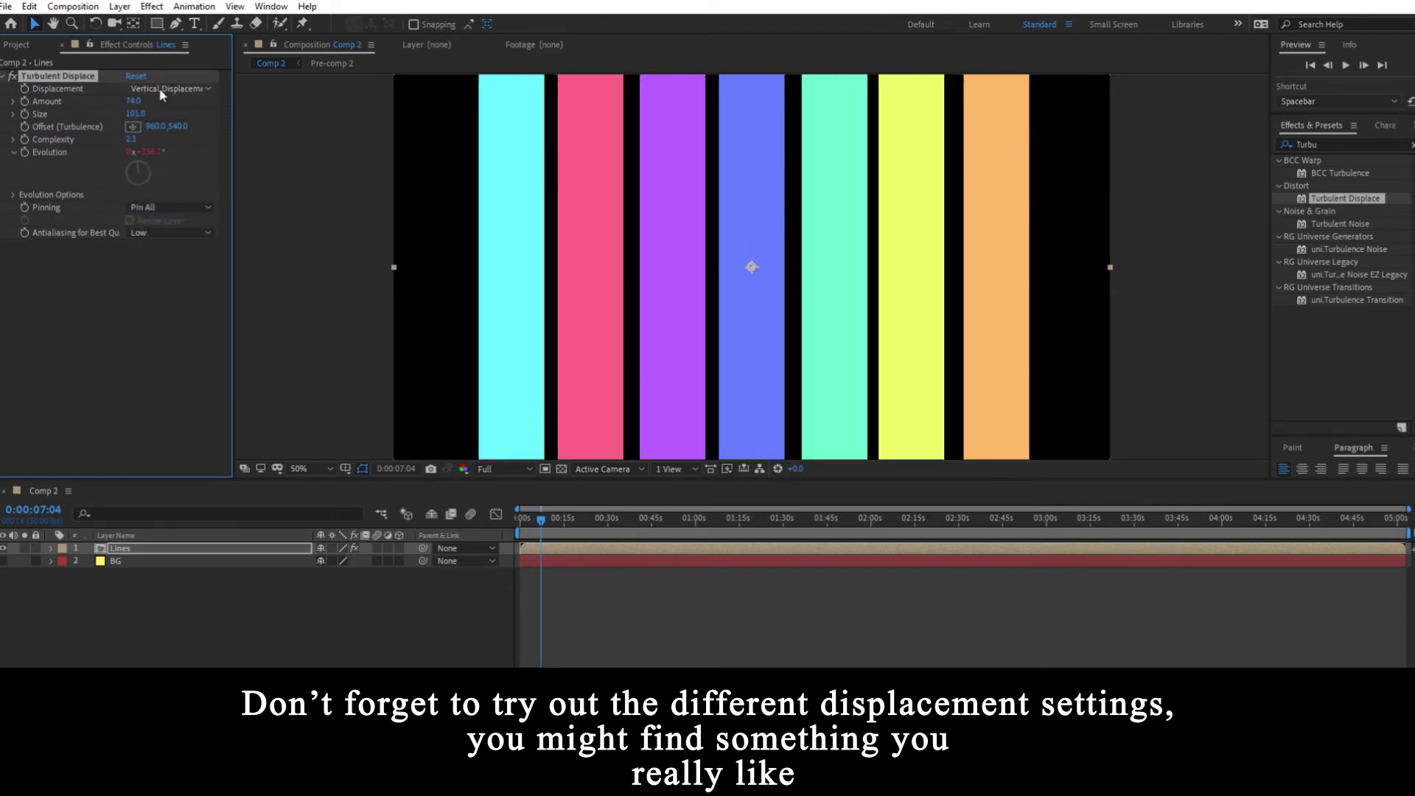
click(162, 89)
click(177, 231)
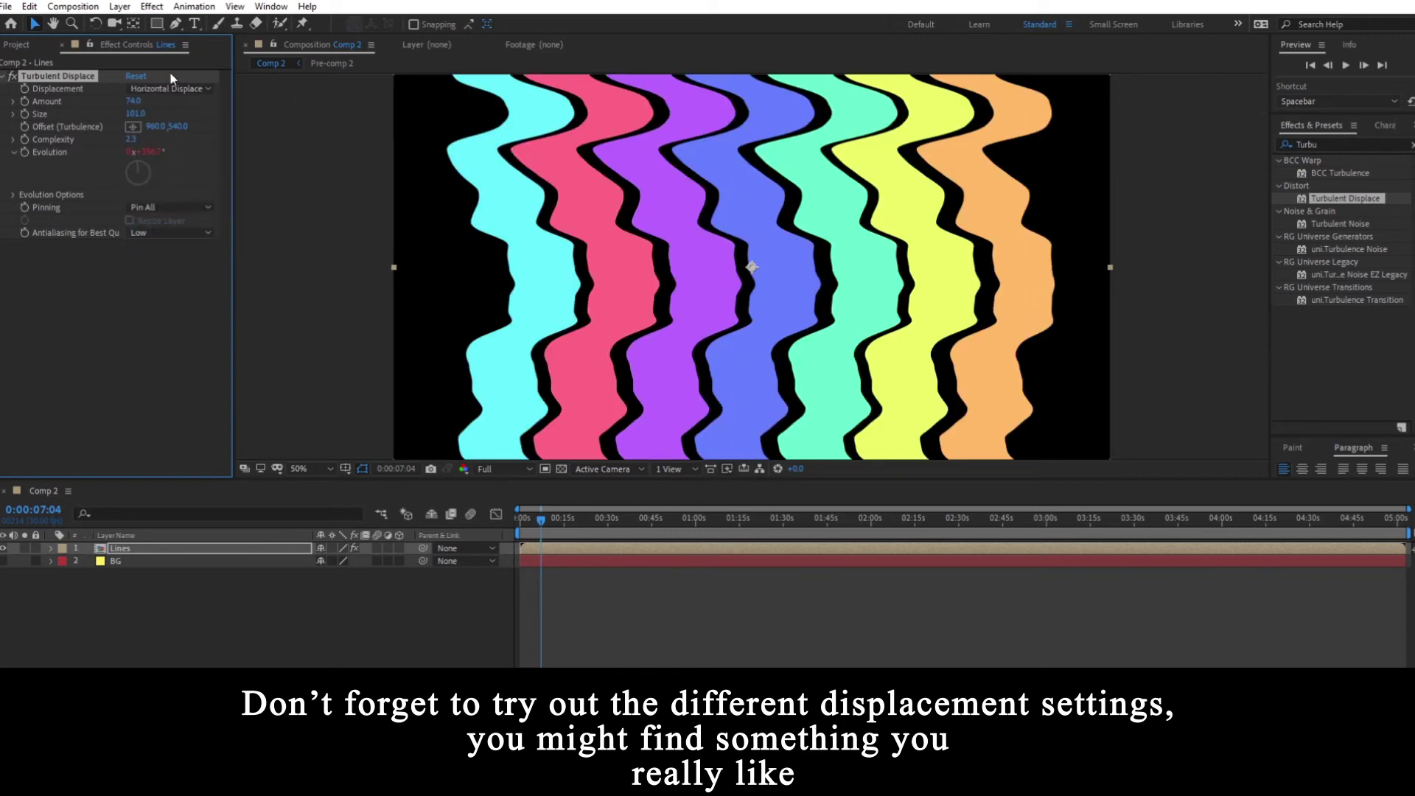
Preview Horizontal and Cross displacement over time, then settle on Twist.
drag(554, 521, 540, 529)
click(143, 89)
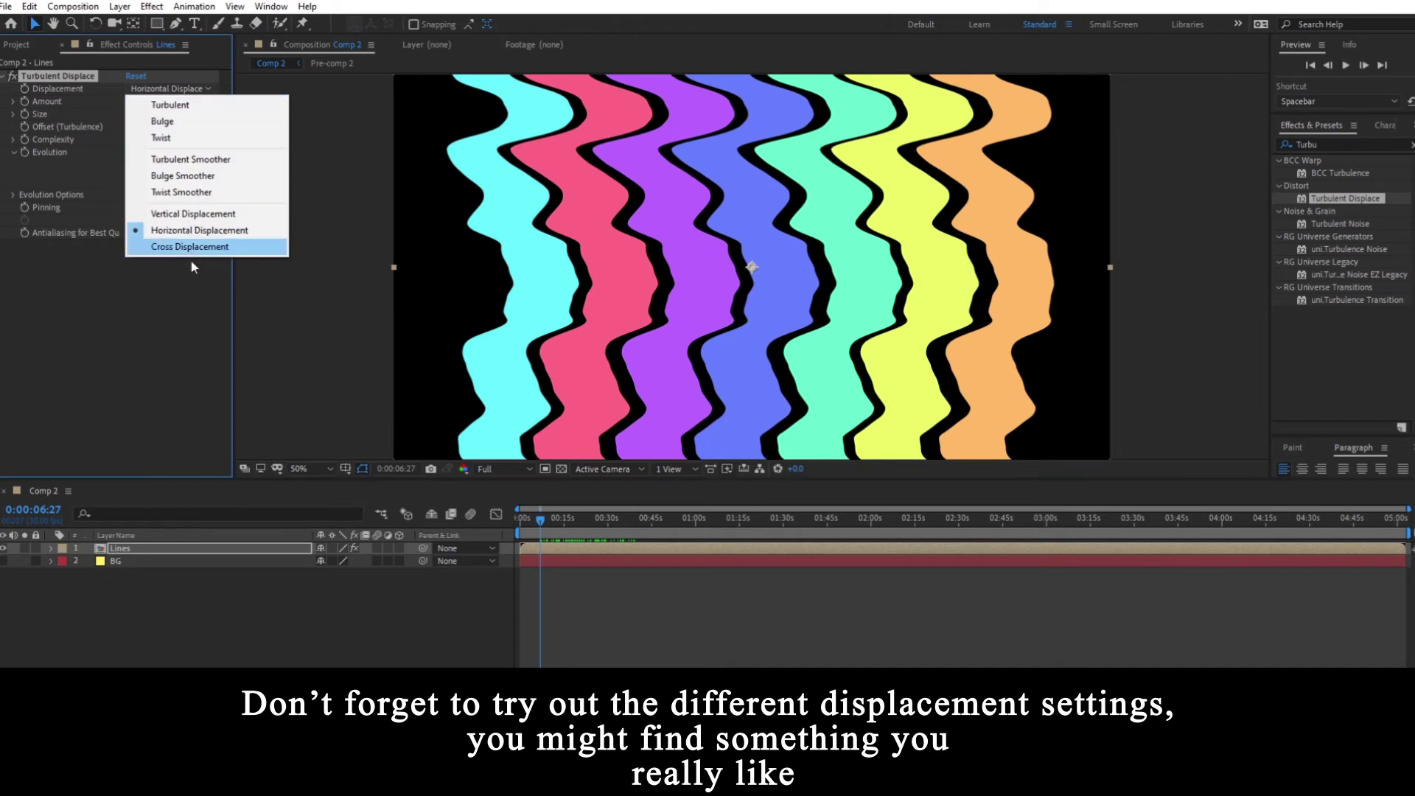
click(190, 248)
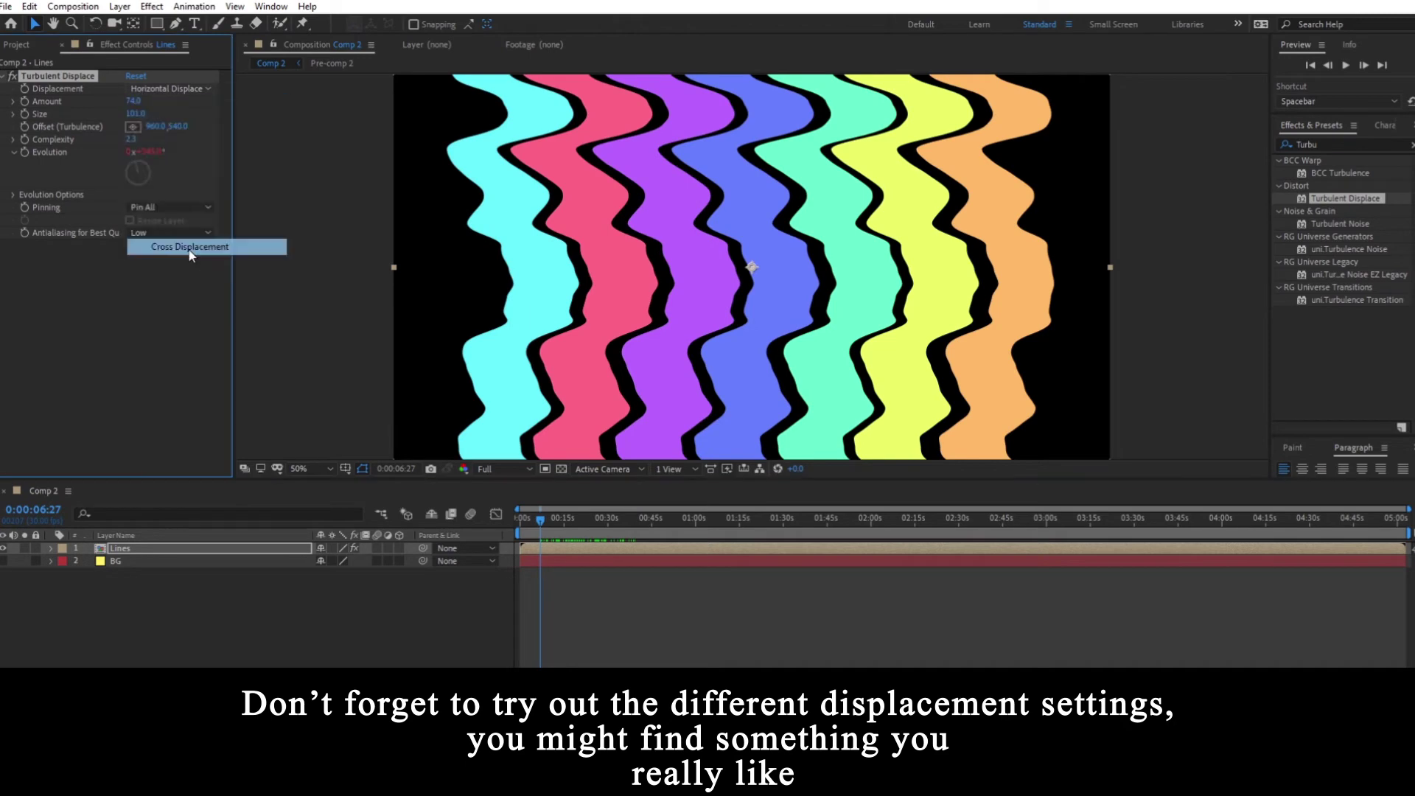
drag(561, 514, 564, 534)
click(171, 88)
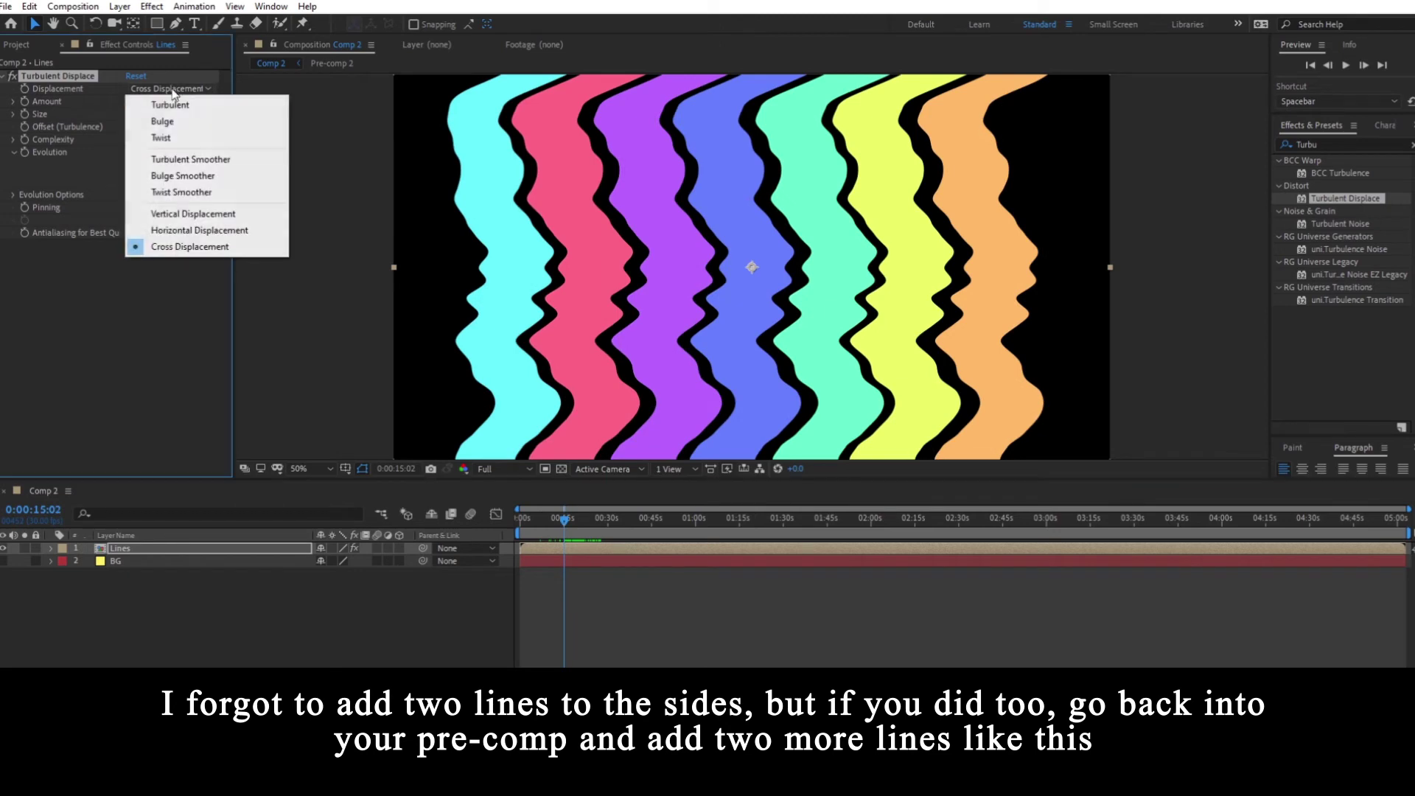
click(174, 139)
Inside Pre-comp 2, duplicate the cyan Solid 4 stripe and move the copy left.
drag(534, 518, 579, 552)
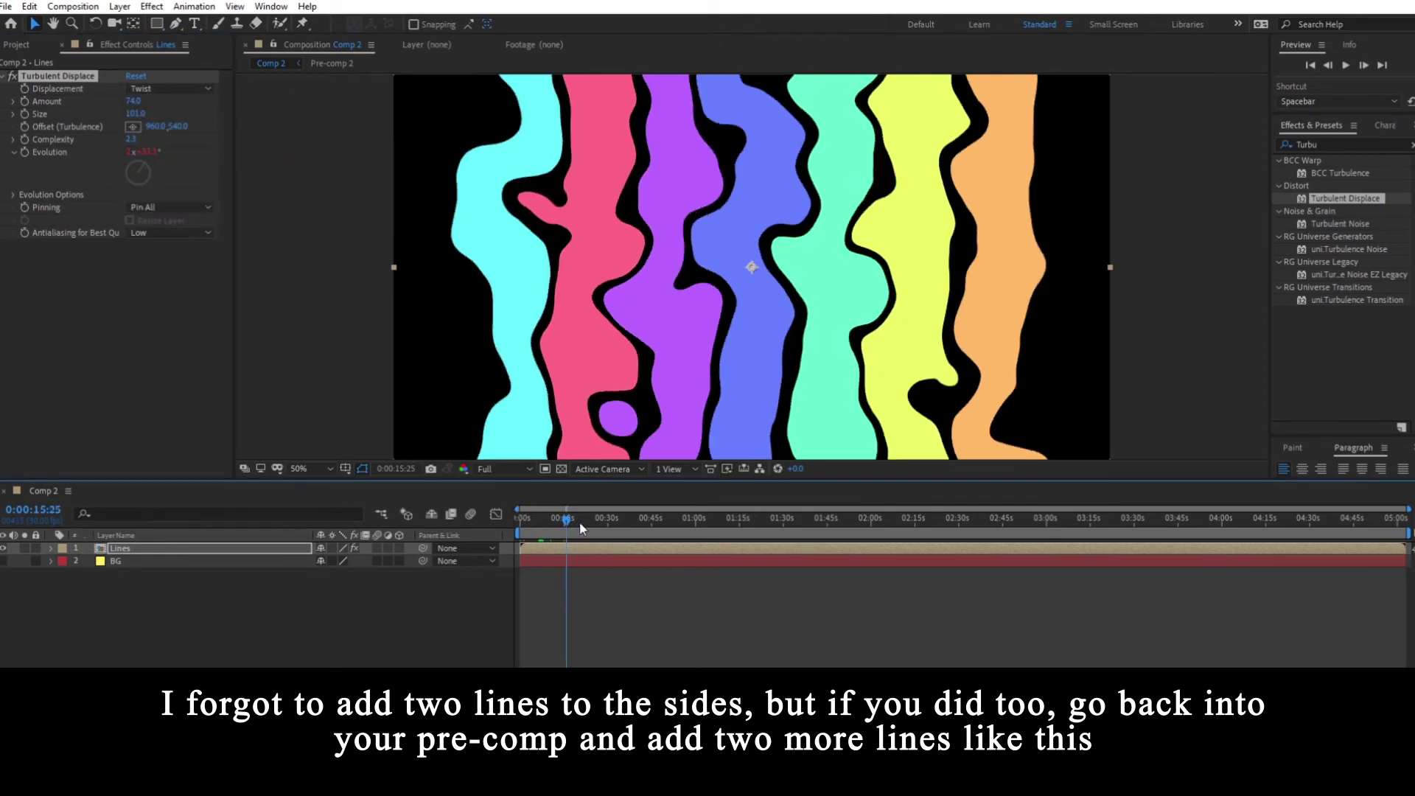
double_click(579, 552)
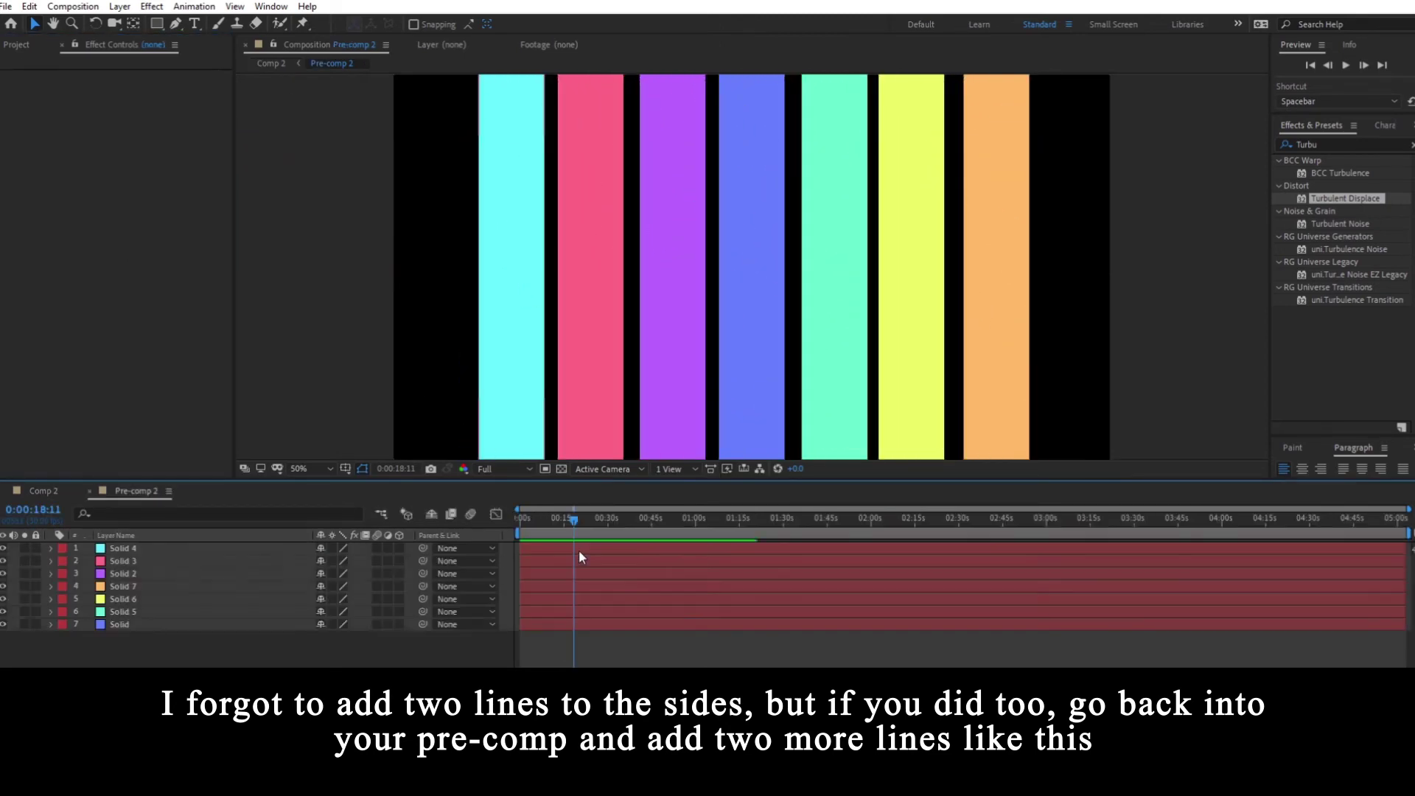
click(586, 547)
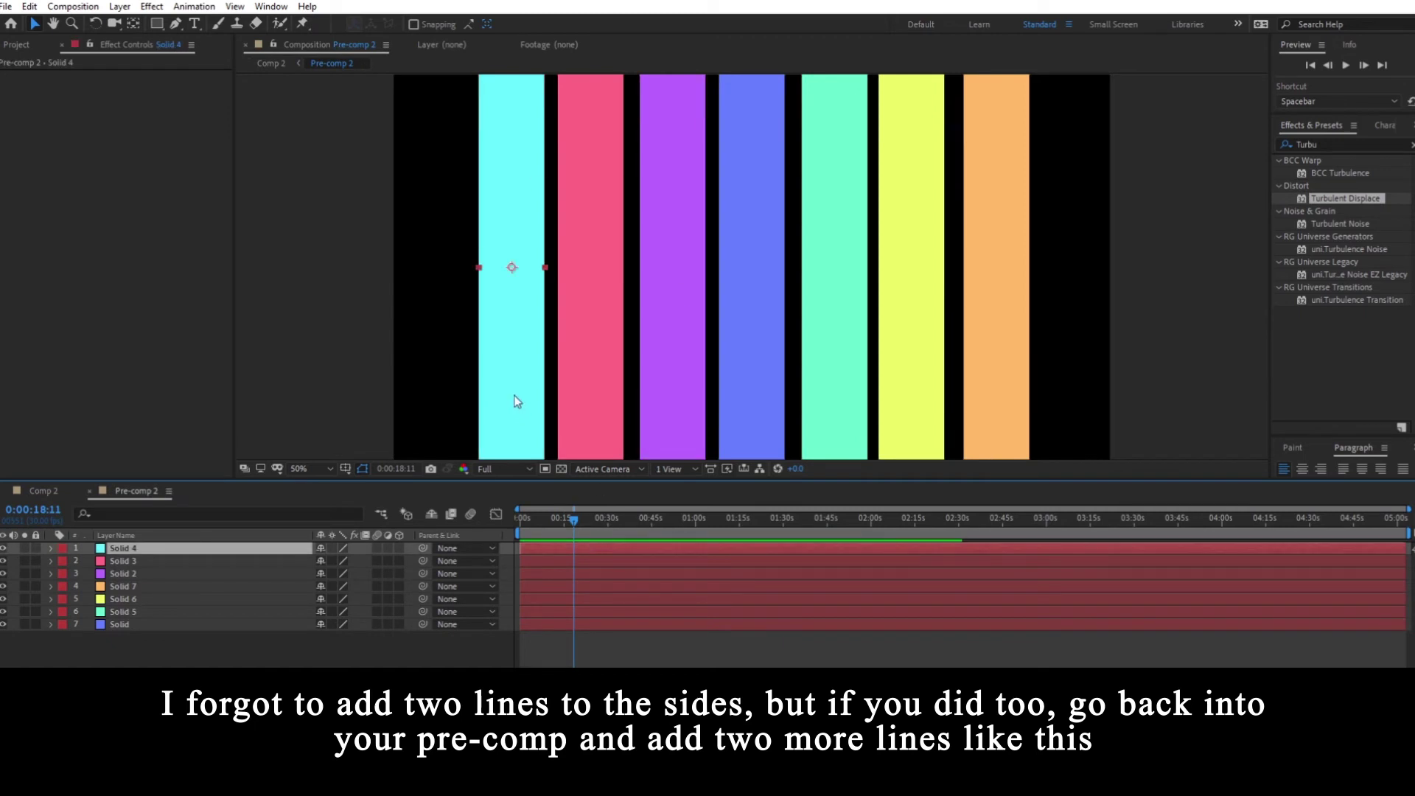
key(ctrl+d)
drag(507, 377, 425, 378)
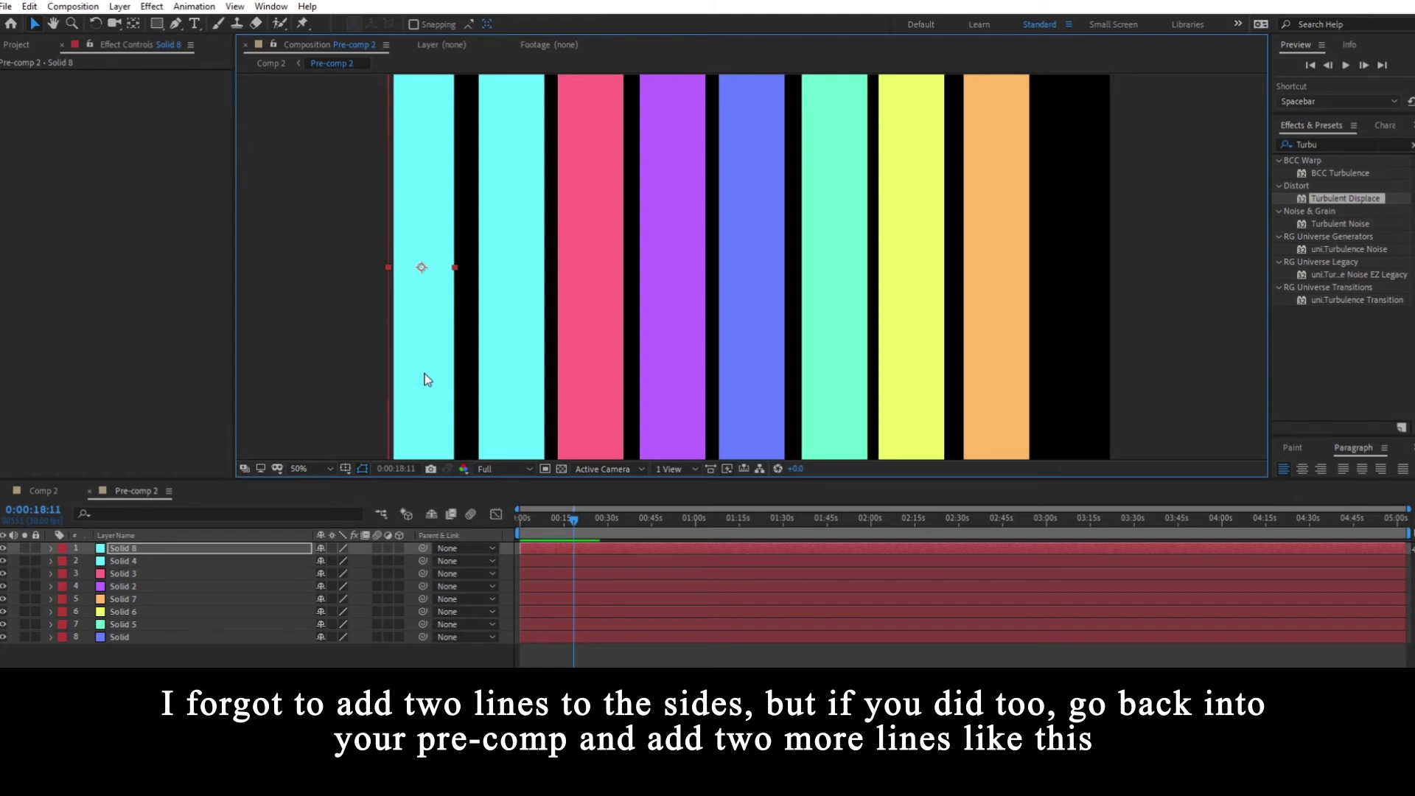
Recolour the duplicated stripe pale yellow and drag it into place at the frame edge.
key(ctrl+shift+y)
click(862, 465)
click(721, 304)
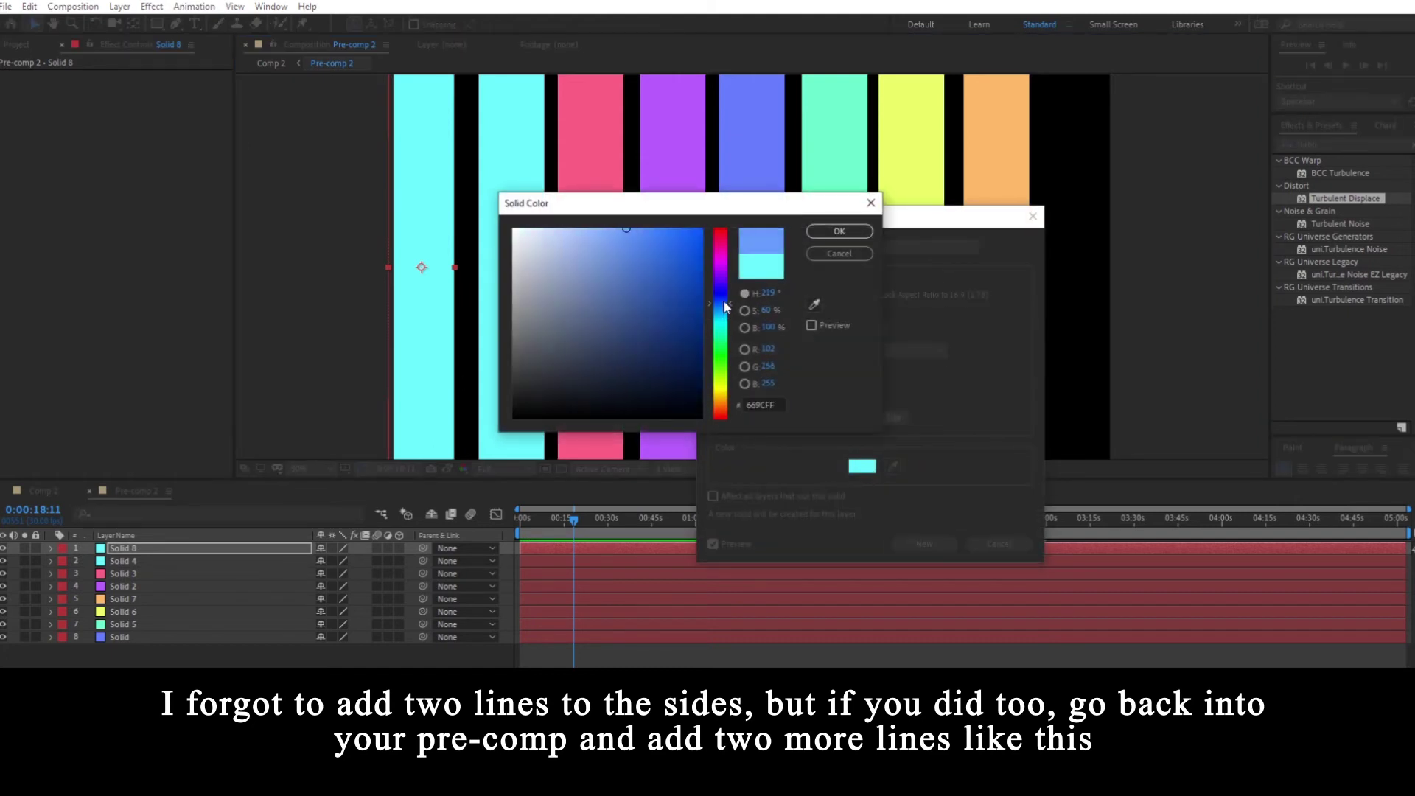
drag(724, 307, 722, 289)
click(840, 231)
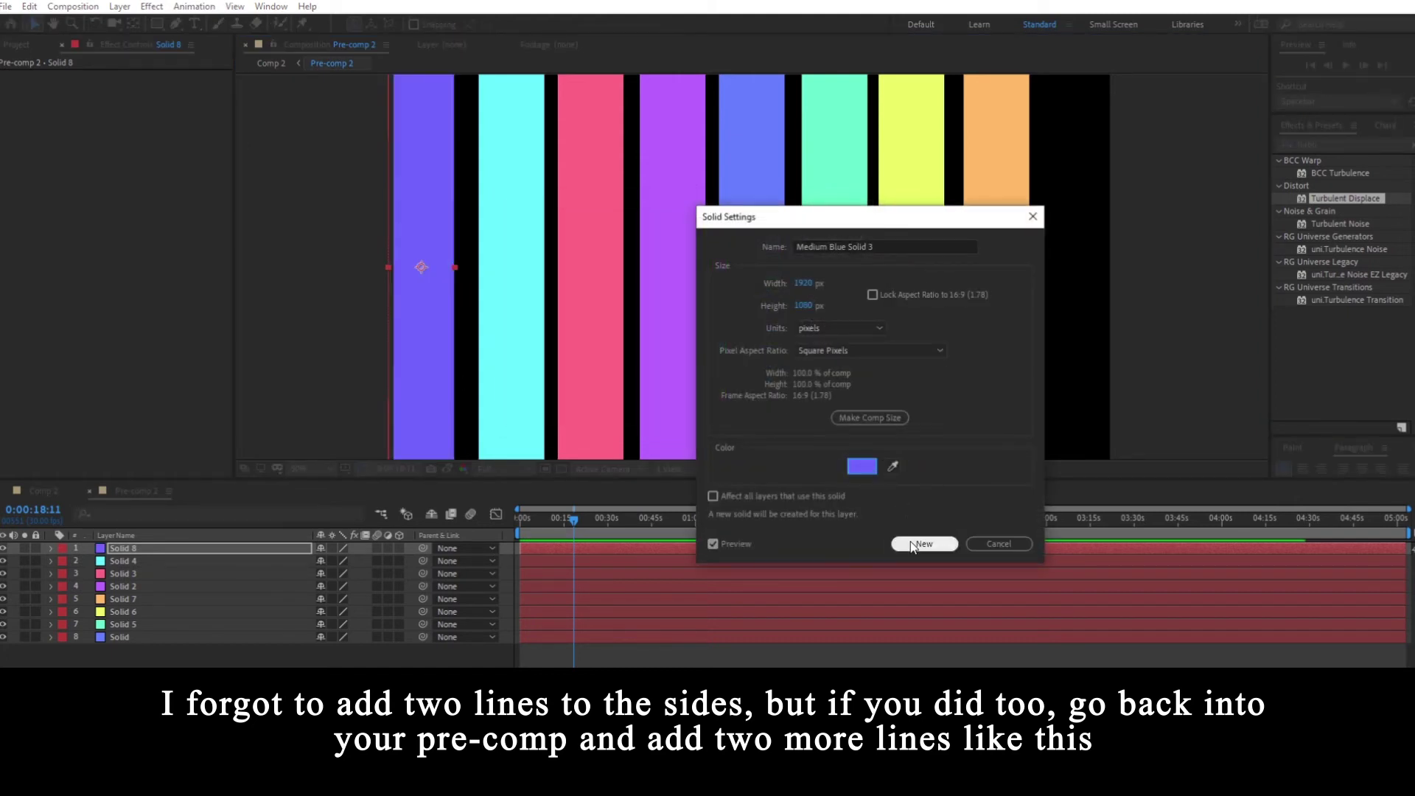
click(861, 466)
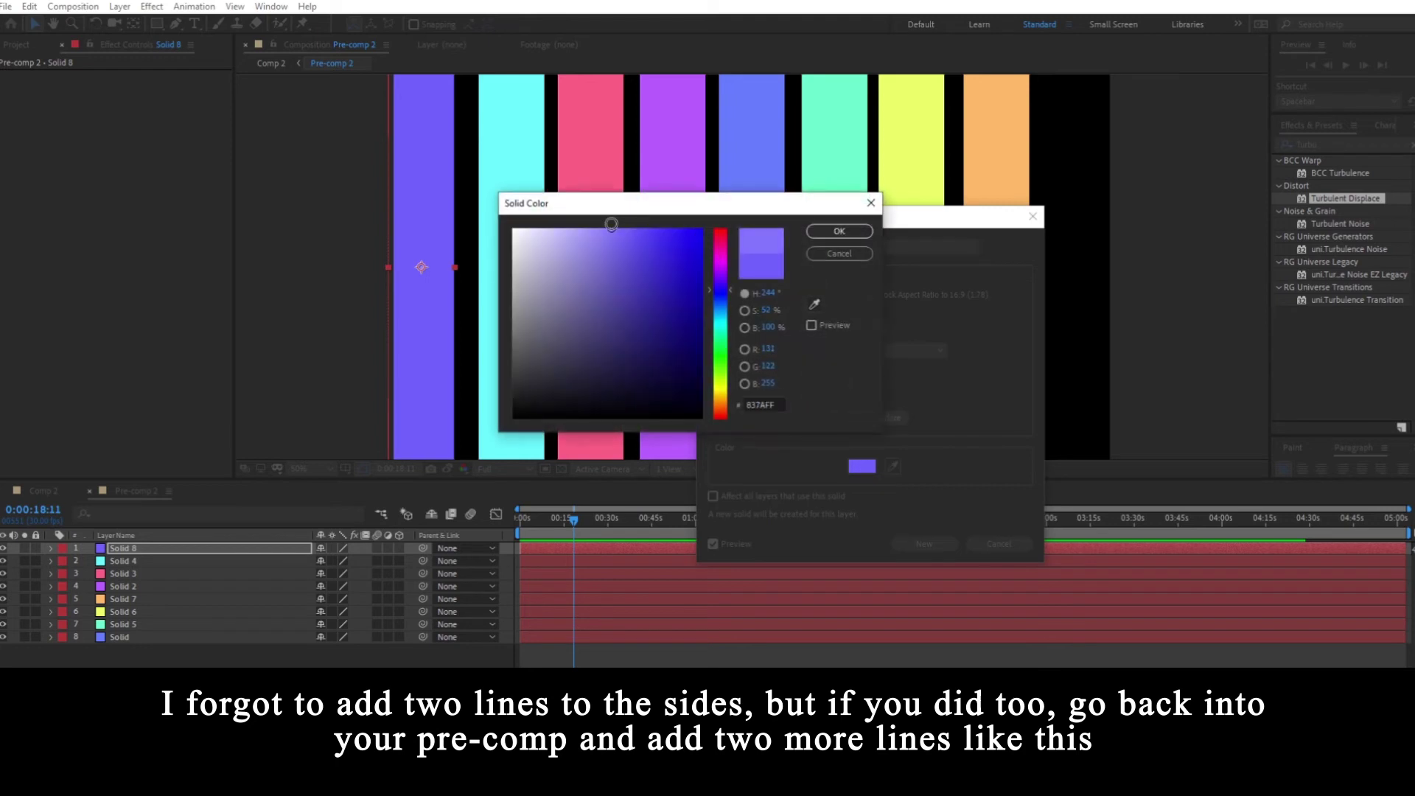
mouse_move(724, 322)
mouse_down()
mouse_move(722, 252)
mouse_move(721, 425)
mouse_move(726, 381)
mouse_up()
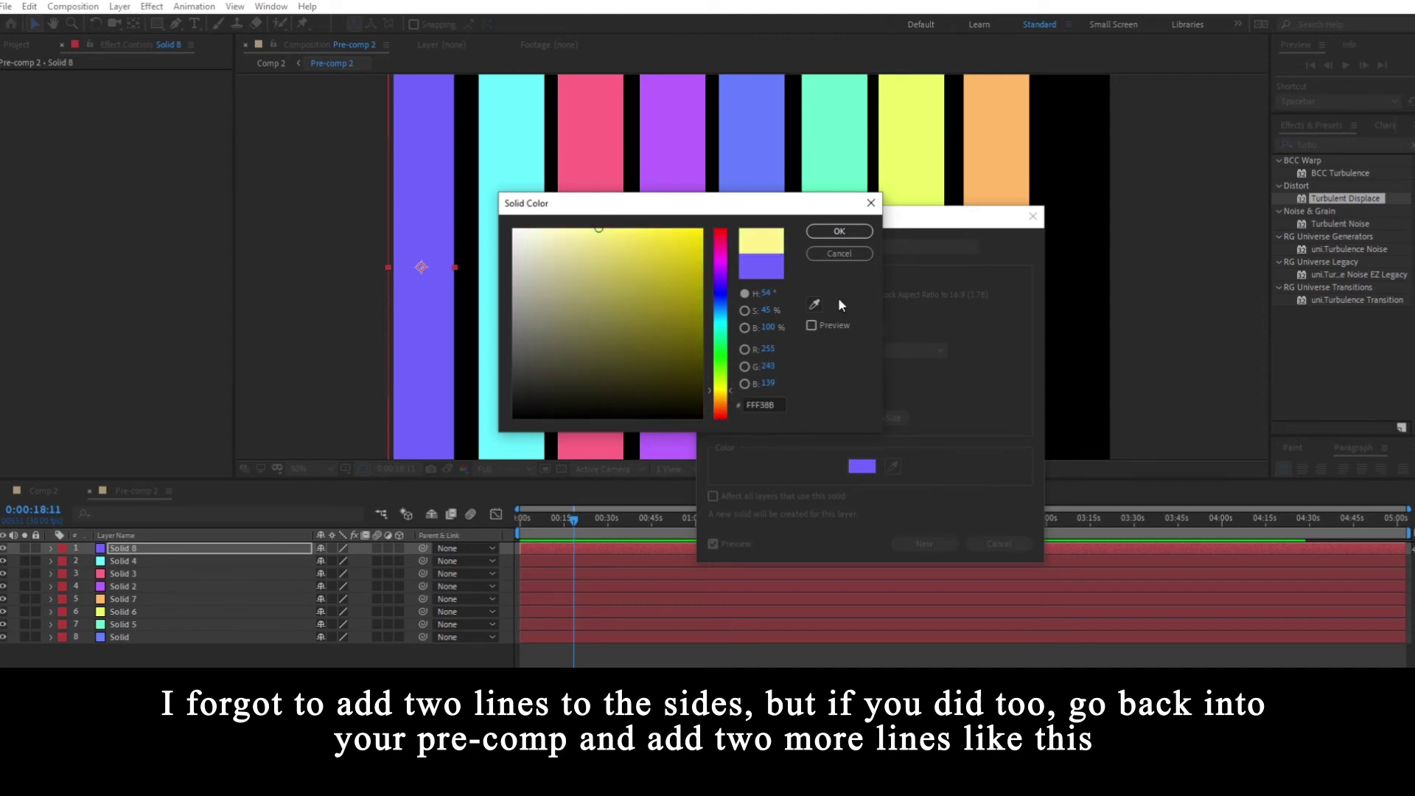
click(837, 231)
click(925, 543)
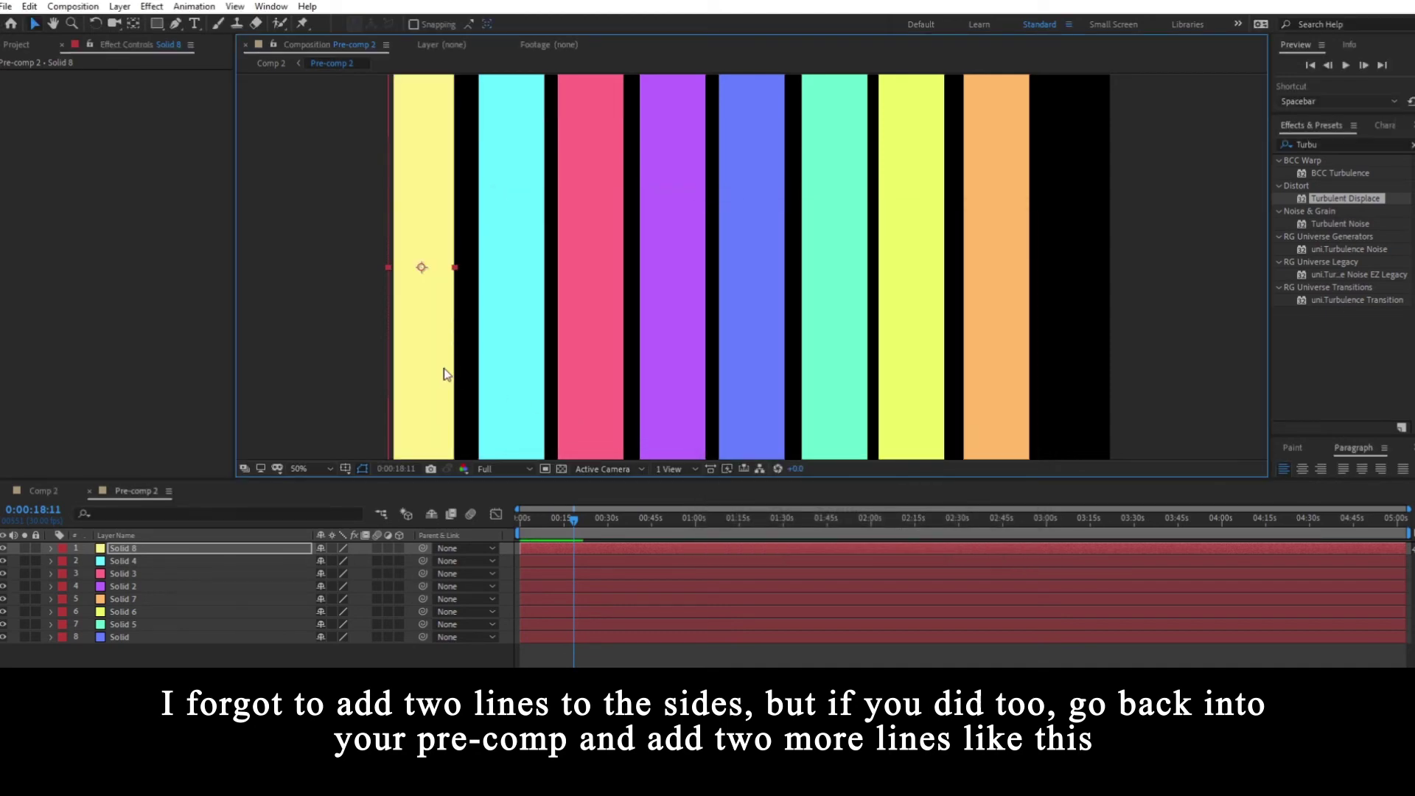
drag(438, 371, 1077, 364)
Duplicate the yellow stripe into a right-edge bar coloured light cyan 8BFFF0, then return to Comp 2.
key(ctrl+d)
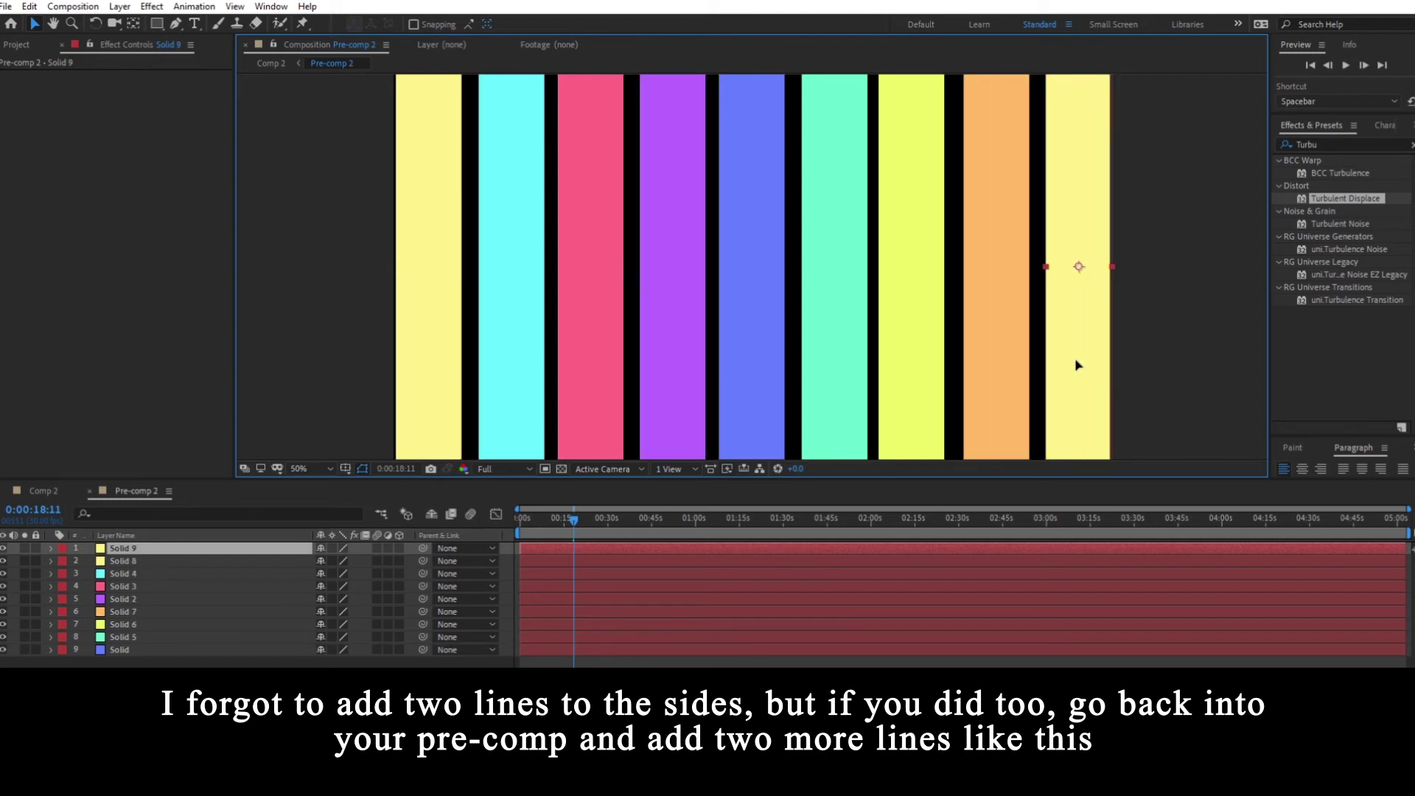
key(ctrl+shift+y)
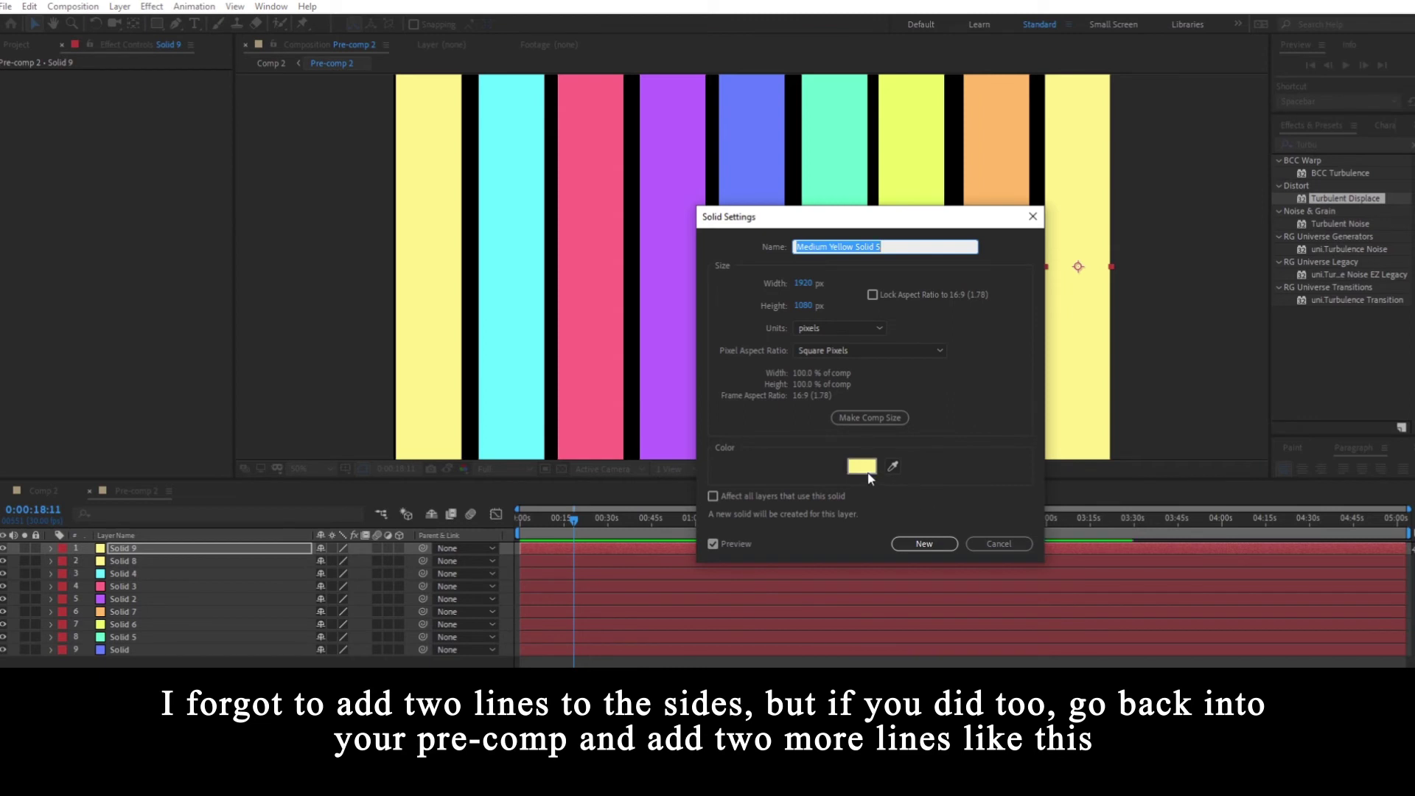
click(862, 466)
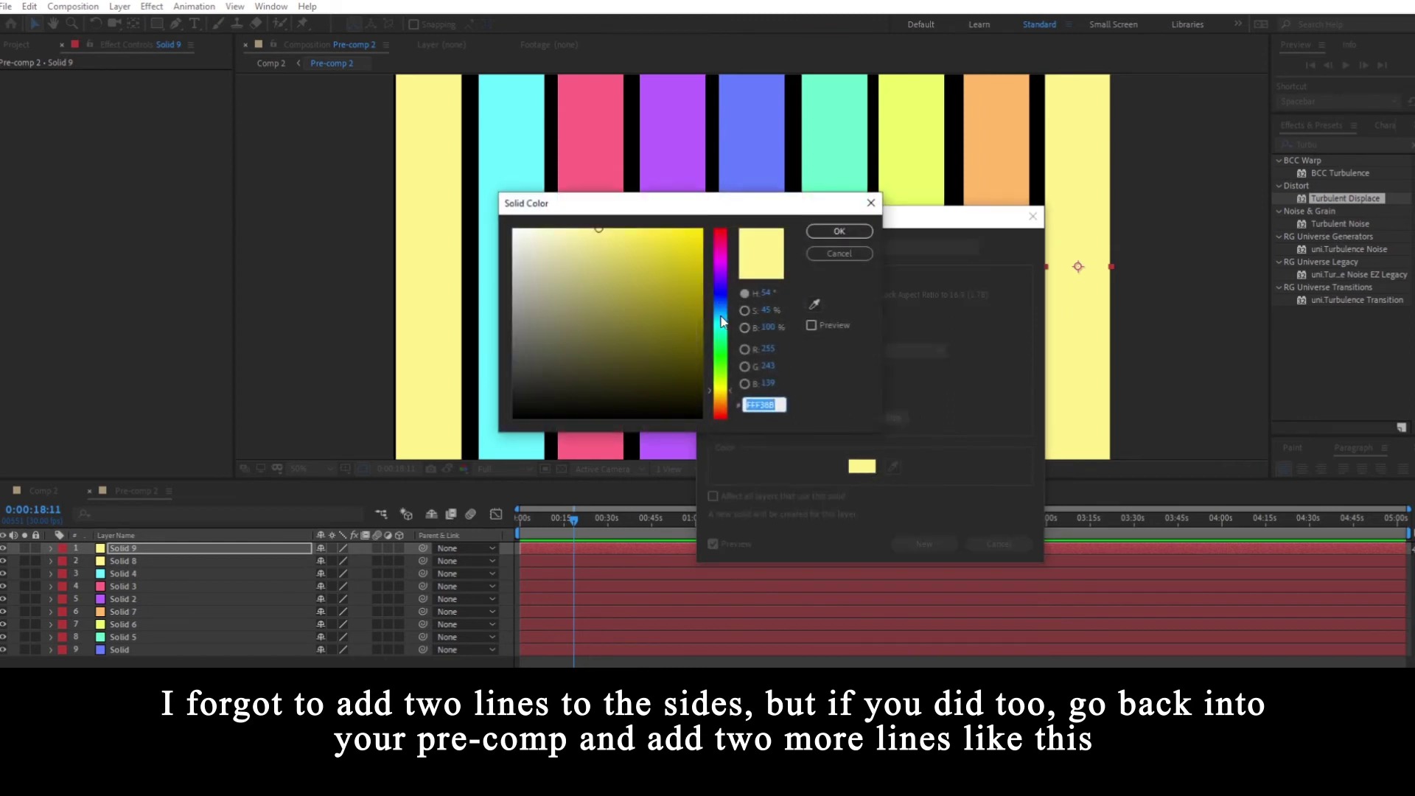
click(722, 347)
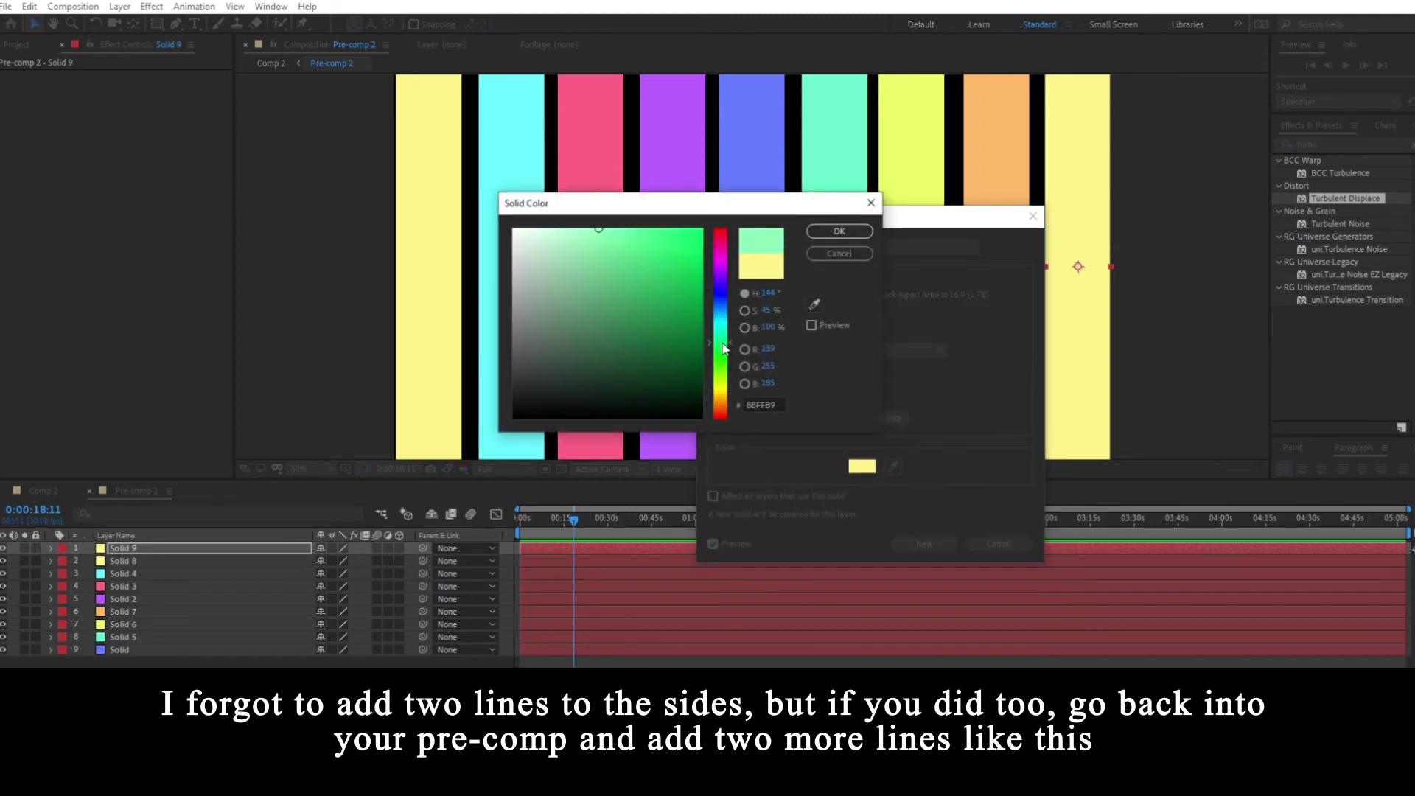
click(839, 231)
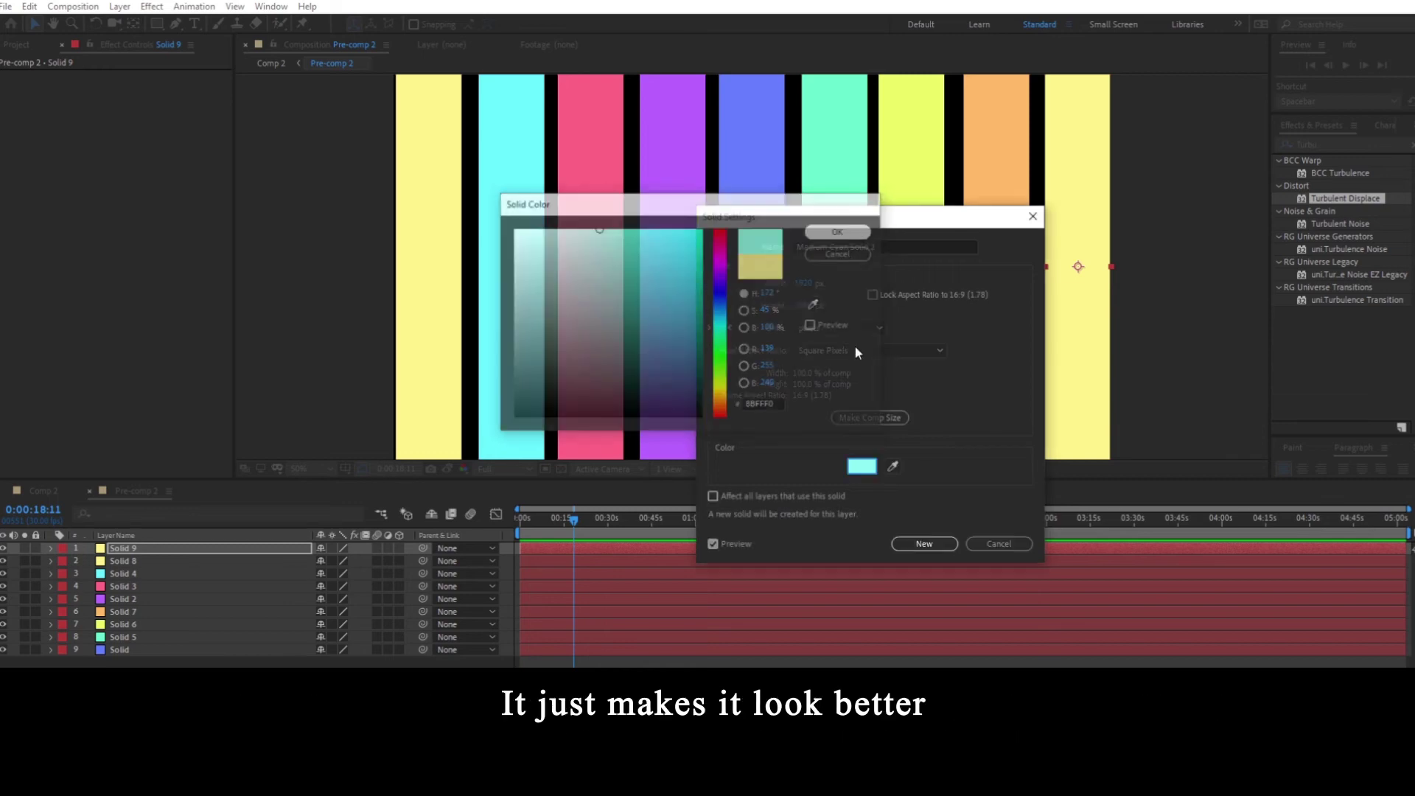
click(921, 544)
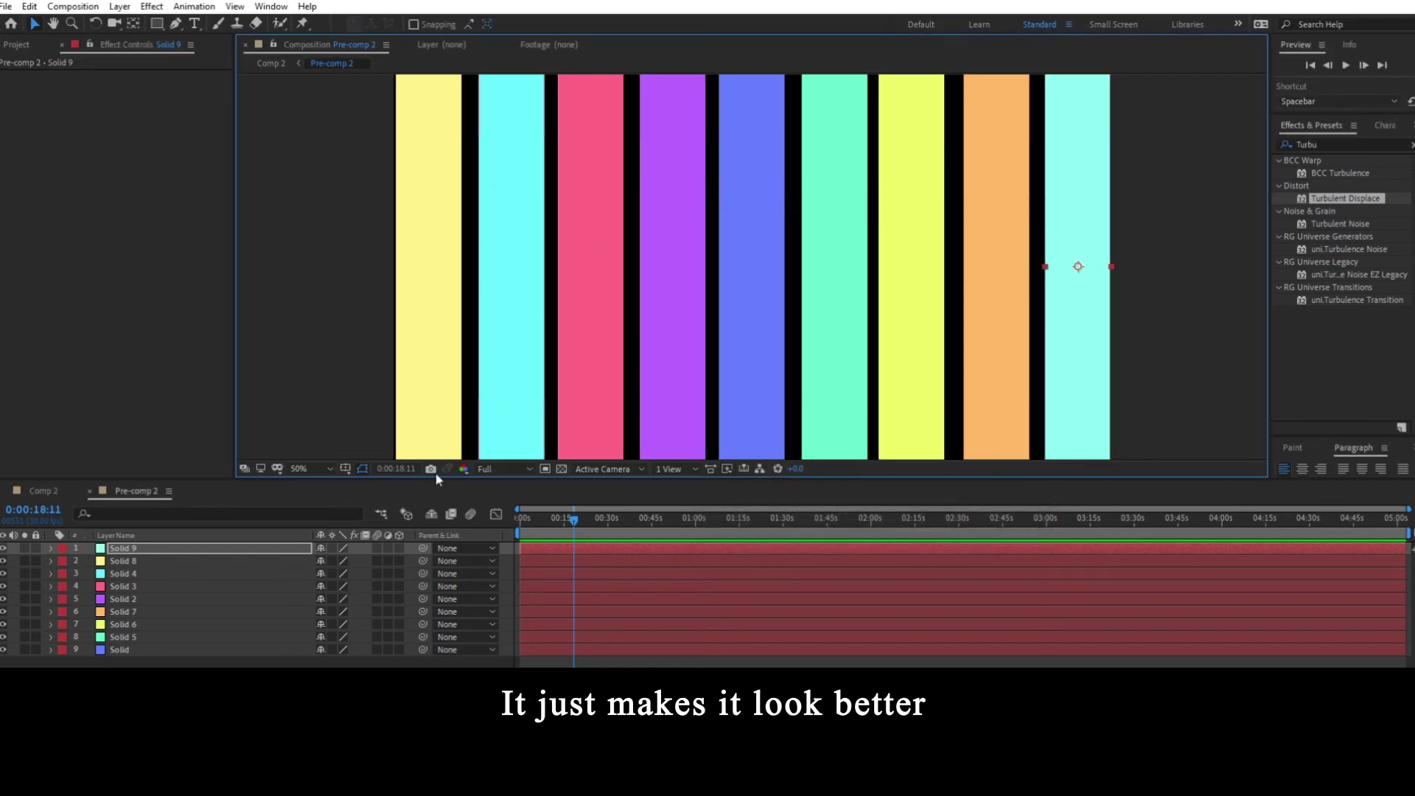
click(44, 490)
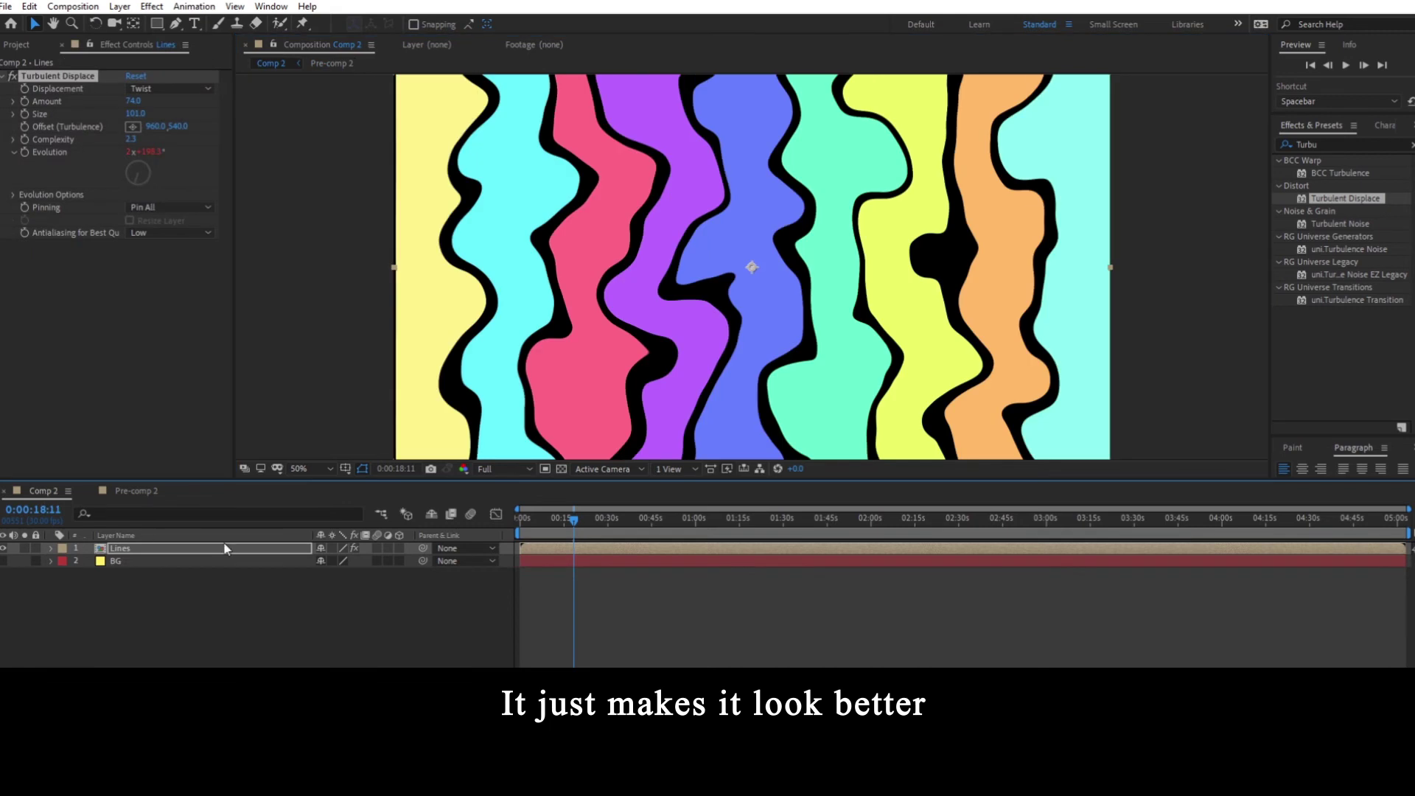
Recolour the BG background solid to a brighter, saturated yellow in its Solid Settings.
click(525, 561)
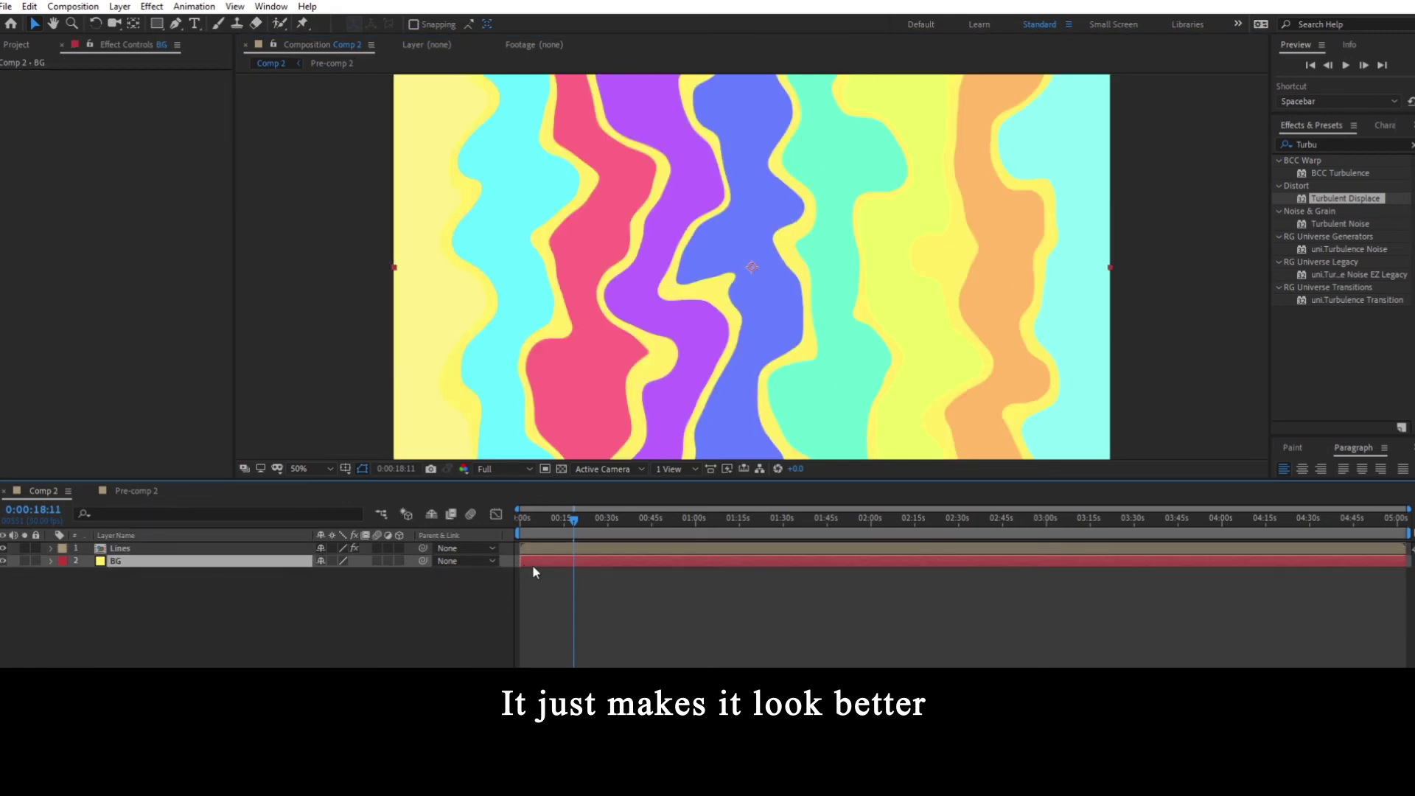
key(ctrl+shift+y)
click(862, 465)
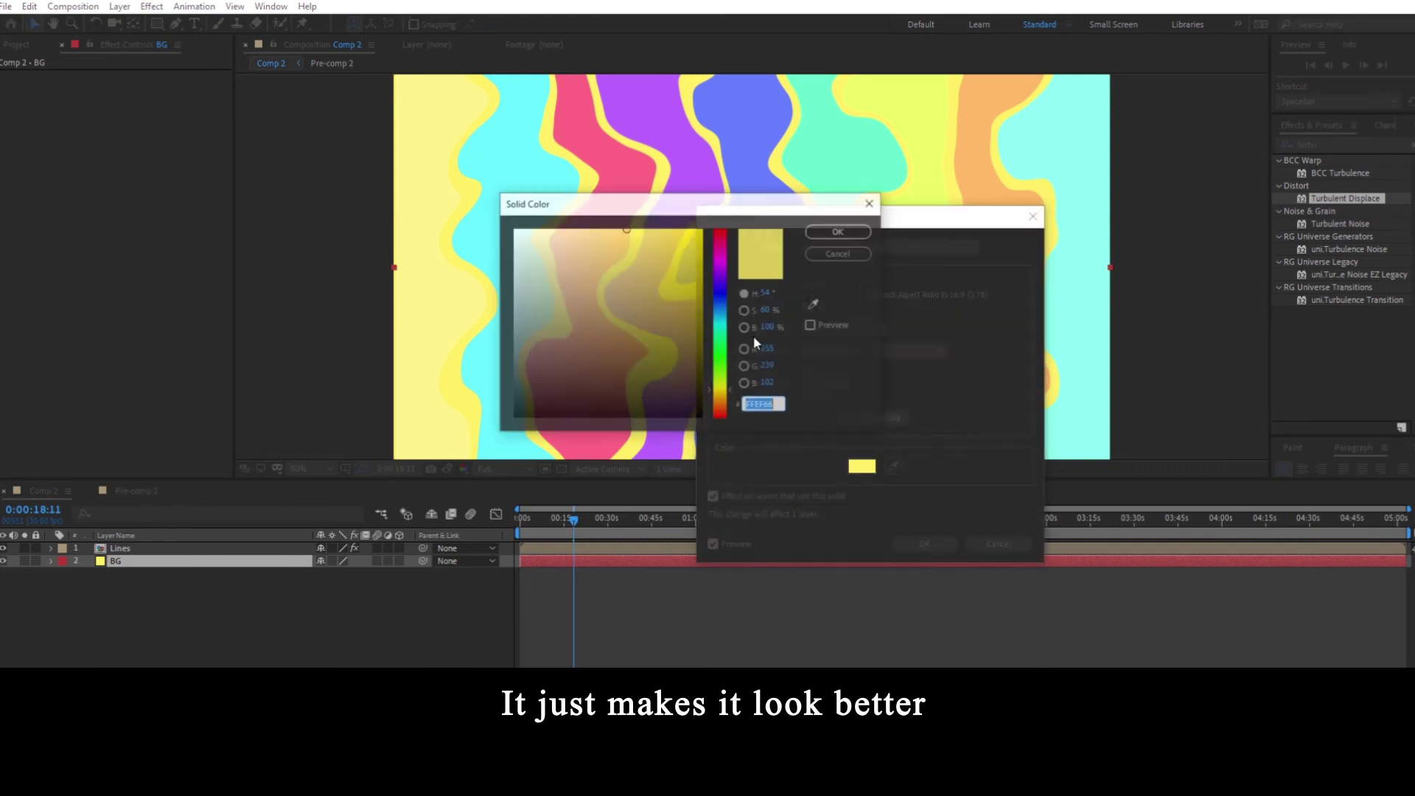
click(839, 230)
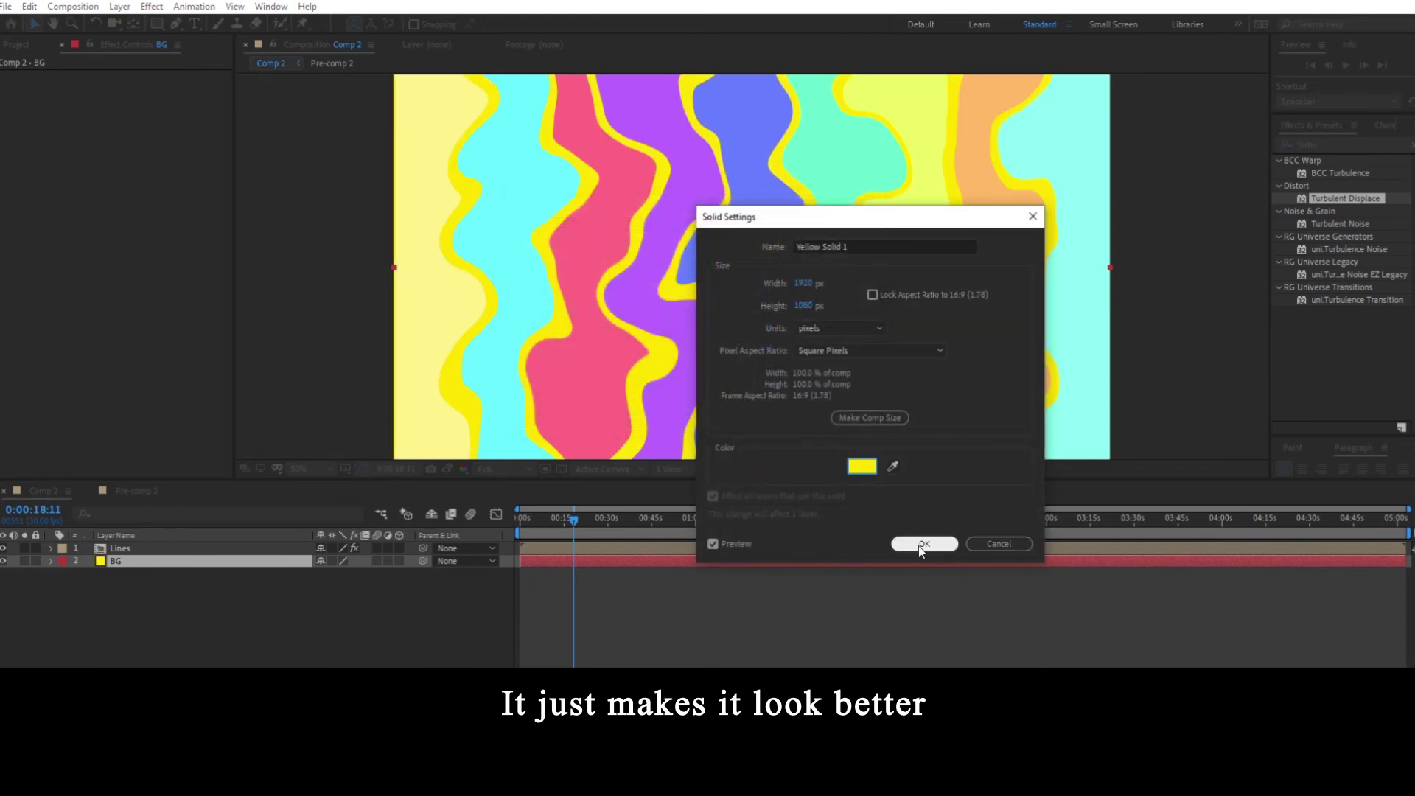
click(921, 544)
click(677, 616)
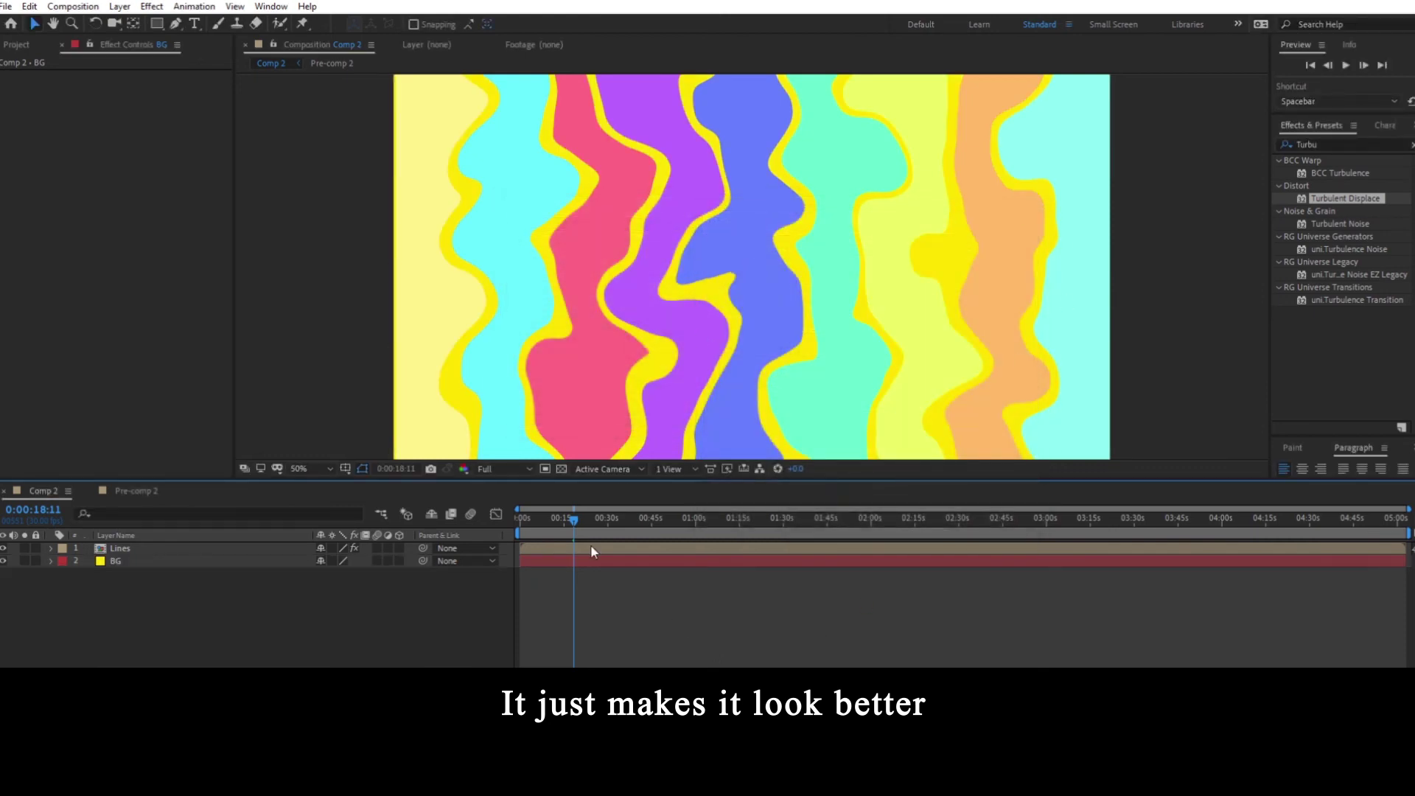
drag(572, 543, 609, 526)
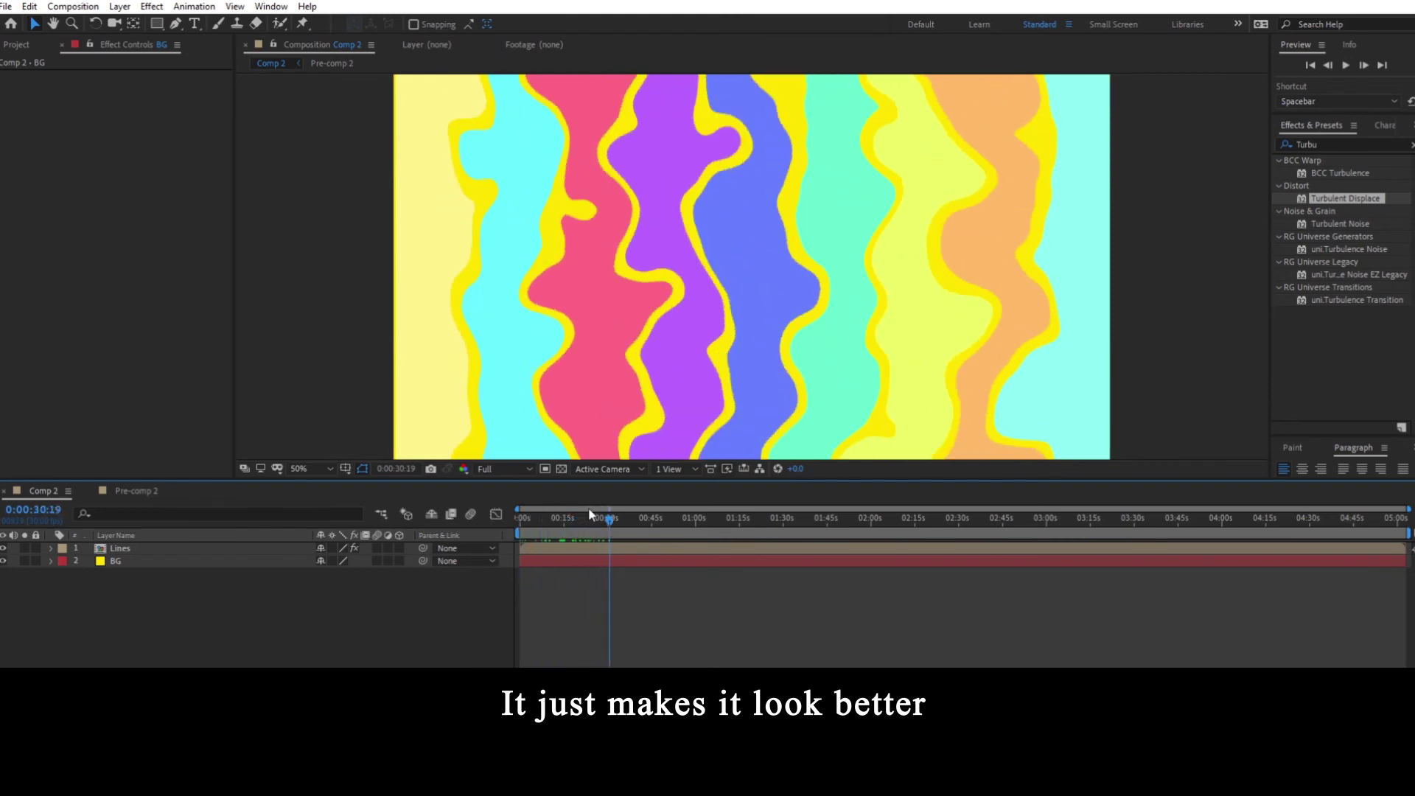
key(space)
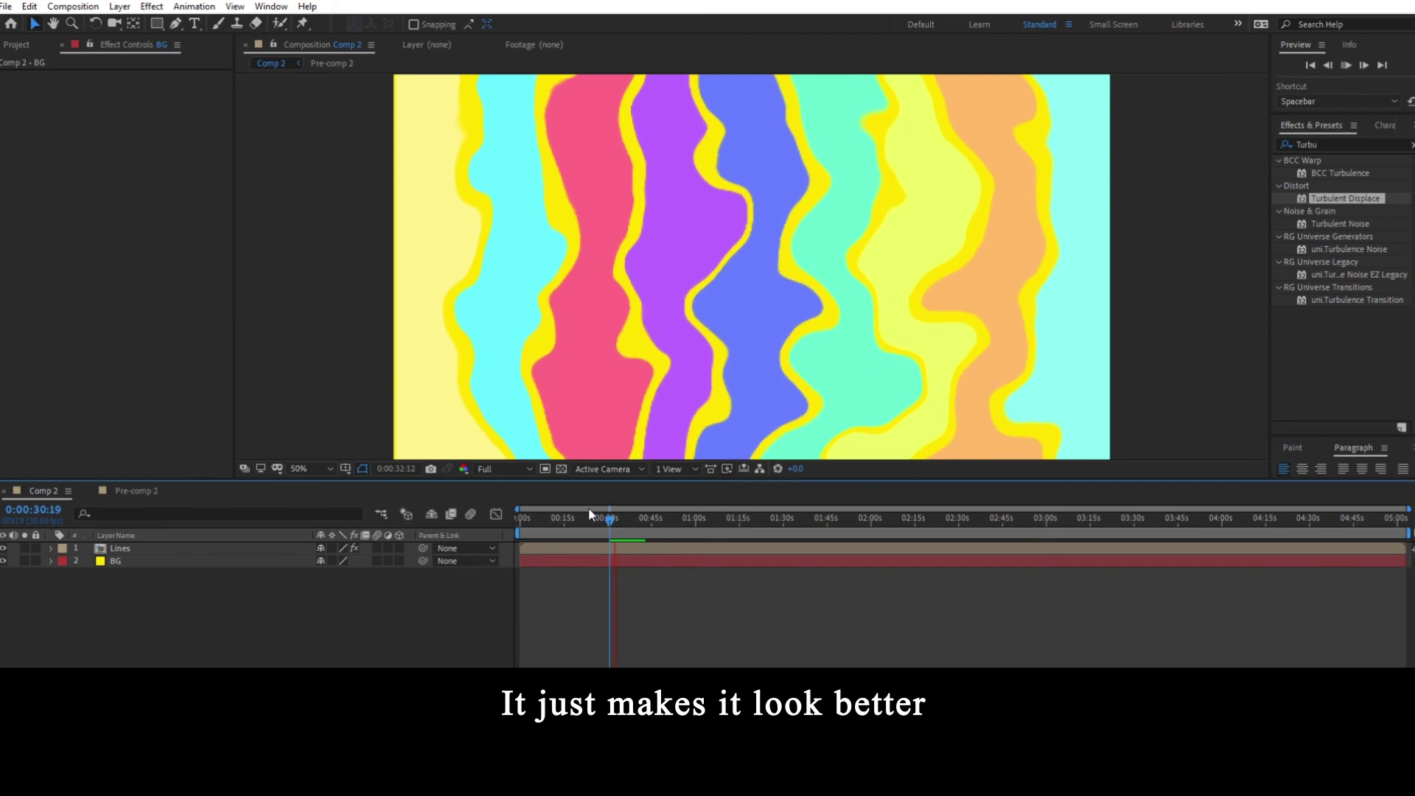